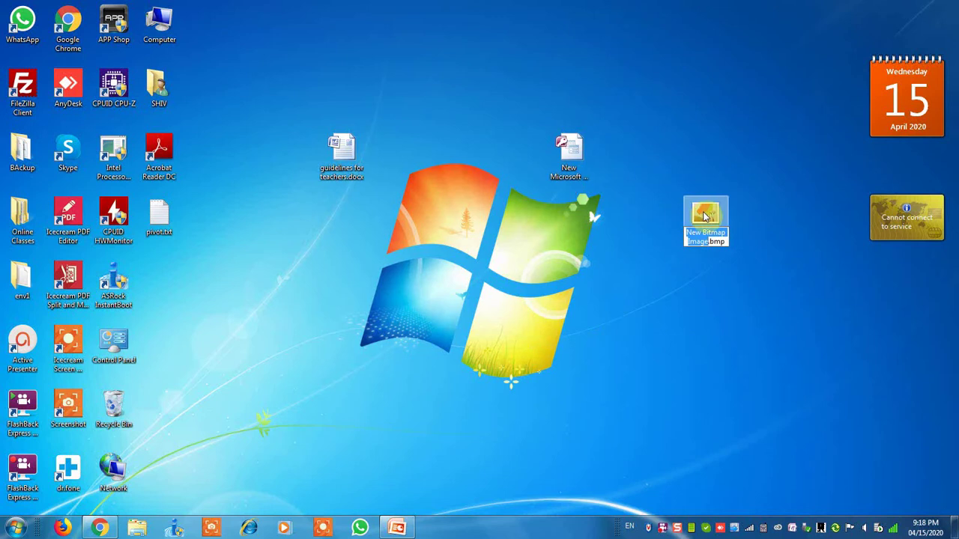
# Place the new bitmap image beside the Access database and create a WinRAR ZIP archive directly below it on the desktop.
pyautogui.moveTo(705, 215); pyautogui.dragTo(659, 152)
pyautogui.rightClick(645, 234)
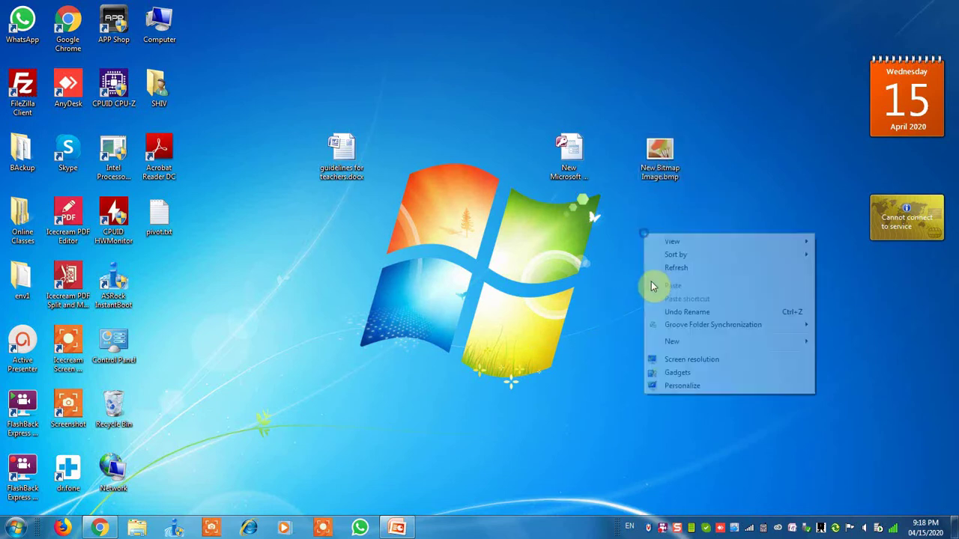
pyautogui.click(697, 342)
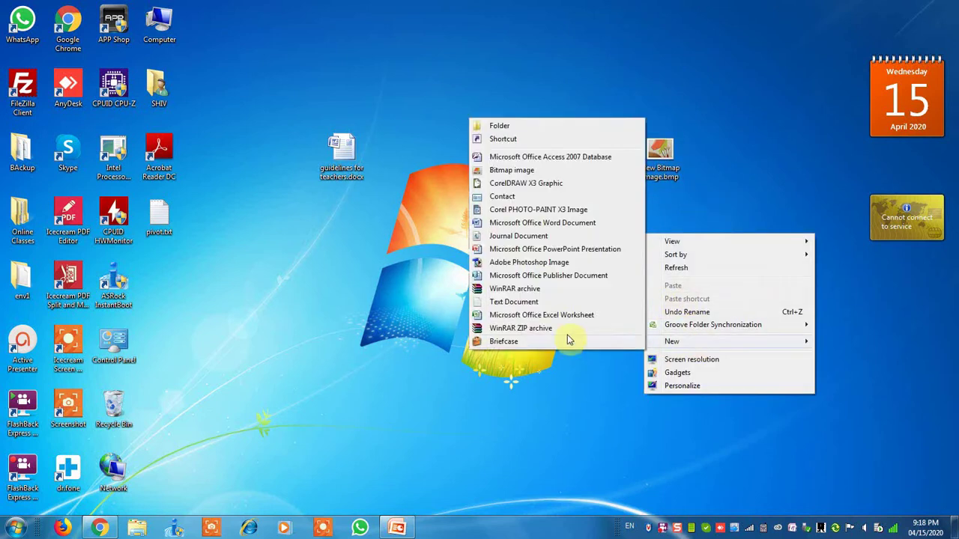
pyautogui.click(544, 331)
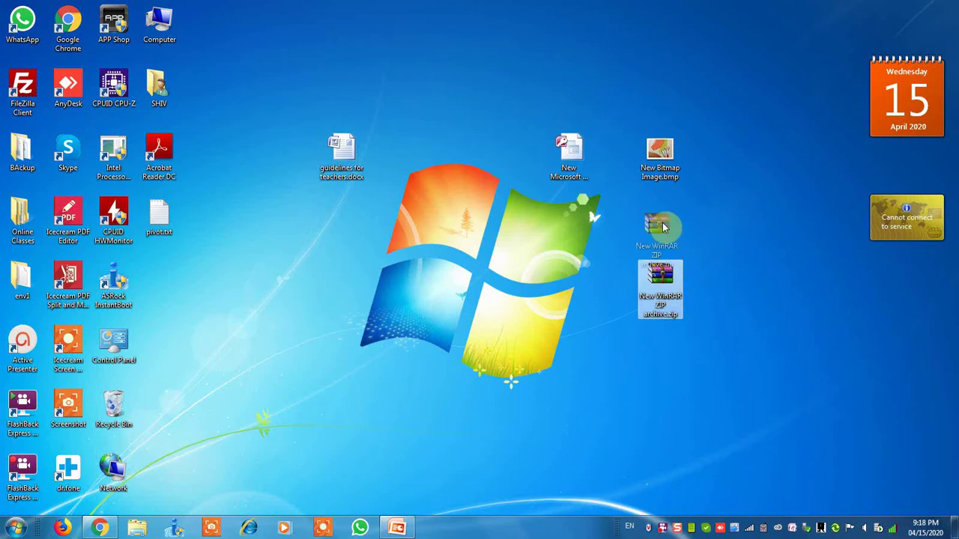
pyautogui.moveTo(662, 223); pyautogui.dragTo(662, 225)
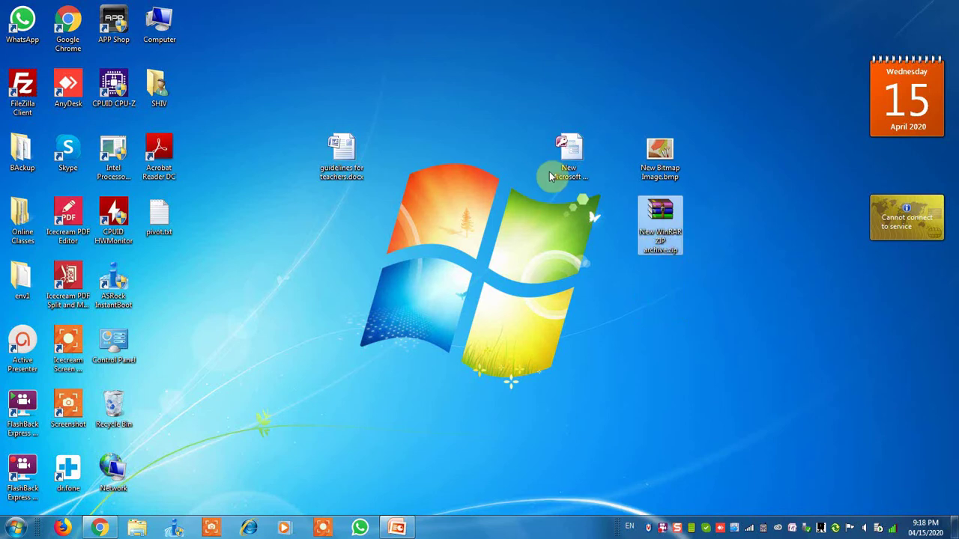
# Consult the File Management slide in PowerPoint and create a new folder on the desktop, placed below the ZIP archive.
pyautogui.click(397, 527)
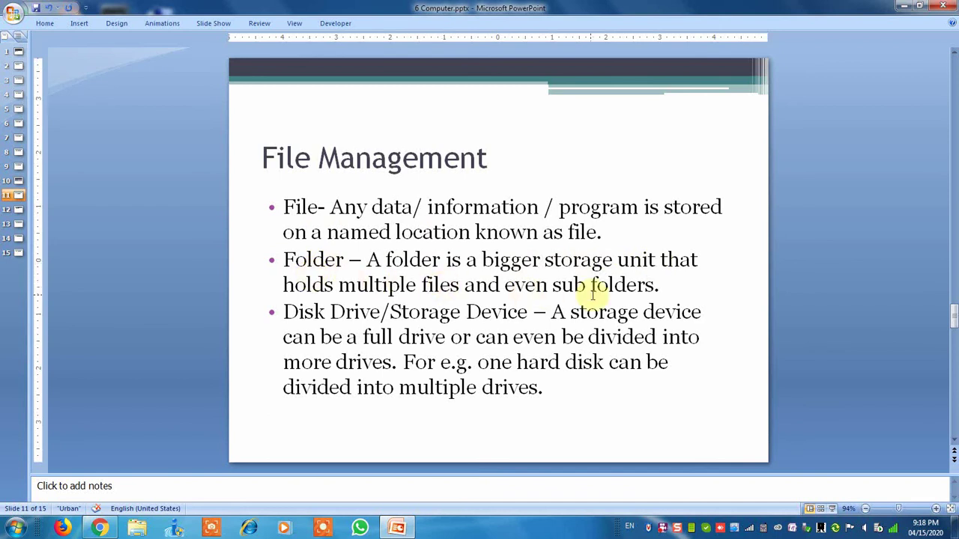
pyautogui.click(402, 528)
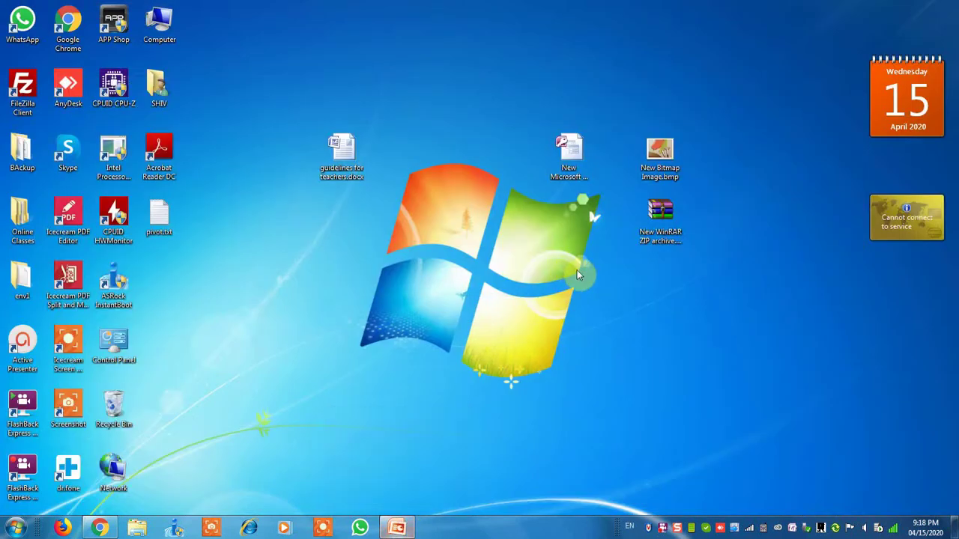
pyautogui.rightClick(577, 270)
pyautogui.moveTo(622, 379)
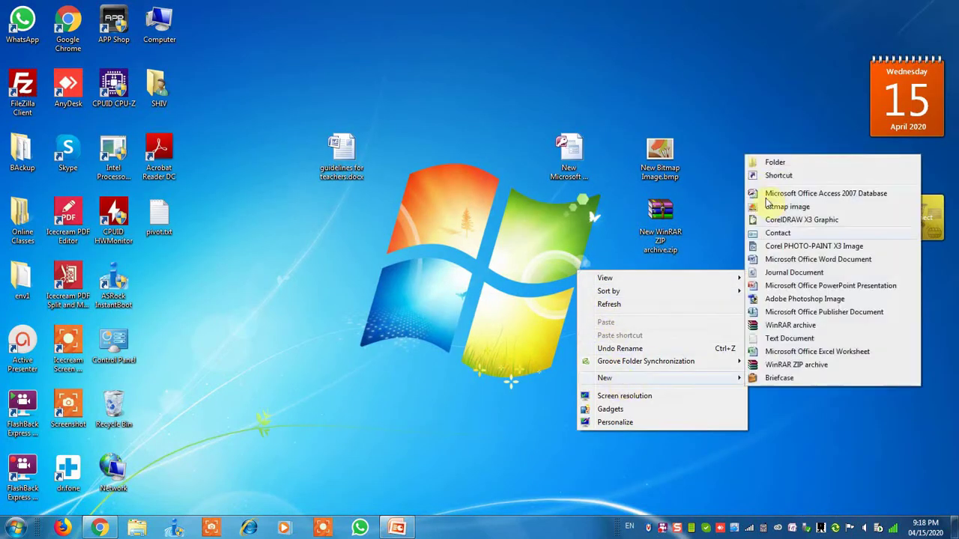
pyautogui.click(776, 163)
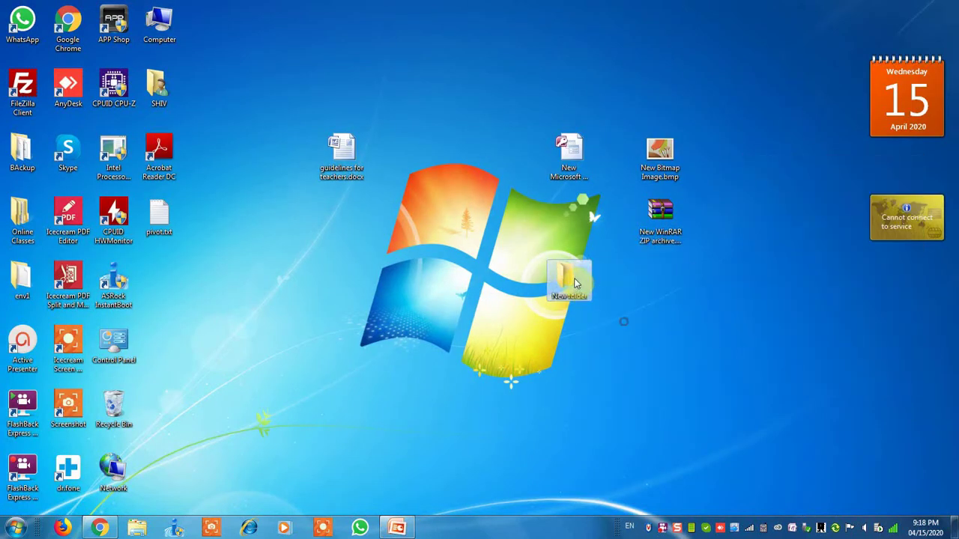
pyautogui.moveTo(568, 278); pyautogui.dragTo(693, 307)
# Move the bitmap image, the ZIP archive and the Access database into the new desktop folder and check its contents.
pyautogui.moveTo(675, 155); pyautogui.dragTo(665, 303)
pyautogui.moveTo(660, 215); pyautogui.dragTo(665, 300)
pyautogui.moveTo(582, 168); pyautogui.dragTo(661, 281)
pyautogui.doubleClick(660, 281)
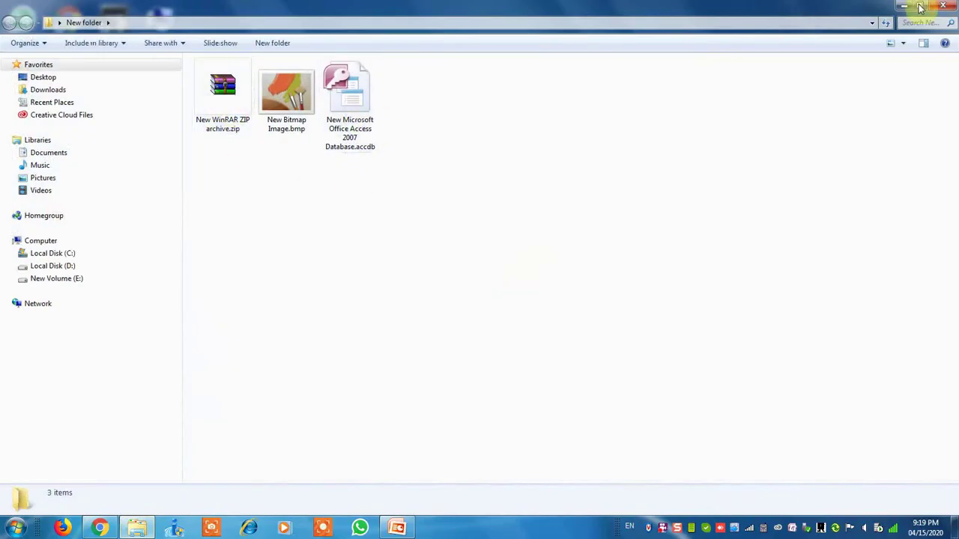
pyautogui.click(942, 6)
# Create two subfolders with their default names inside the new desktop folder.
pyautogui.doubleClick(657, 278)
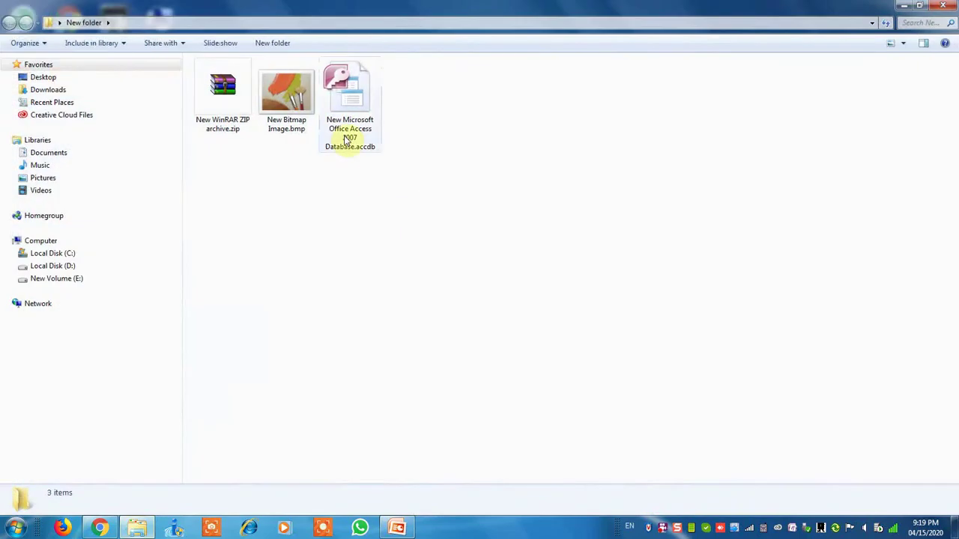
pyautogui.rightClick(246, 189)
pyautogui.click(299, 347)
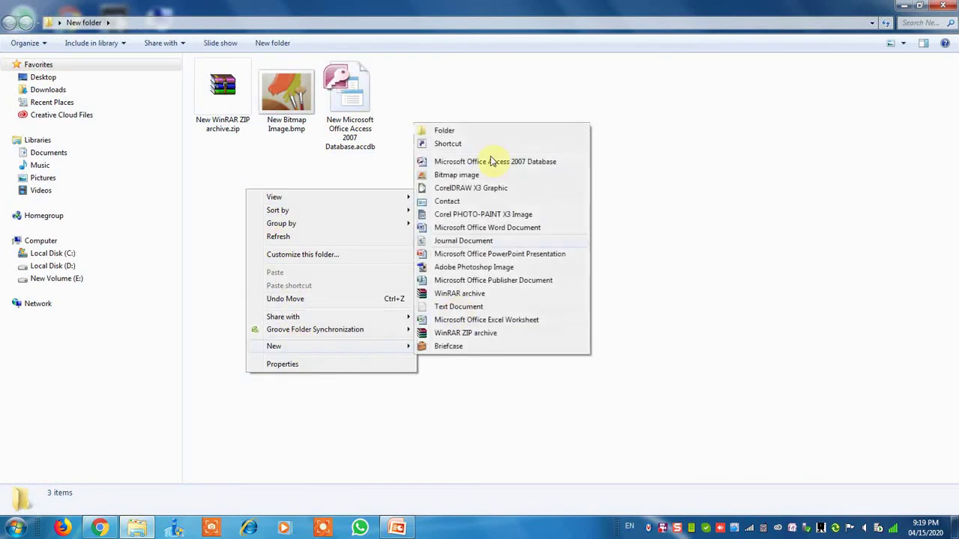
pyautogui.click(482, 133)
pyautogui.click(479, 186)
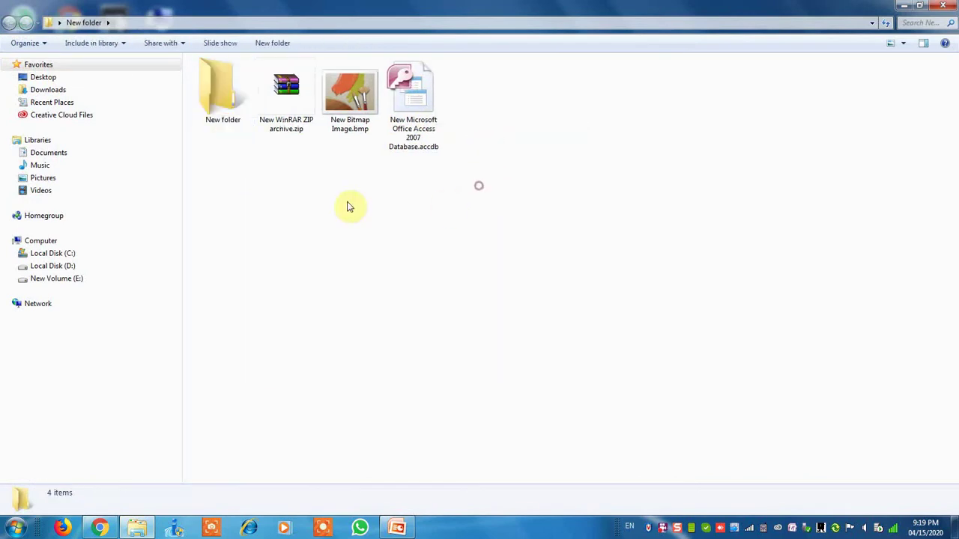
pyautogui.rightClick(236, 190)
pyautogui.click(300, 347)
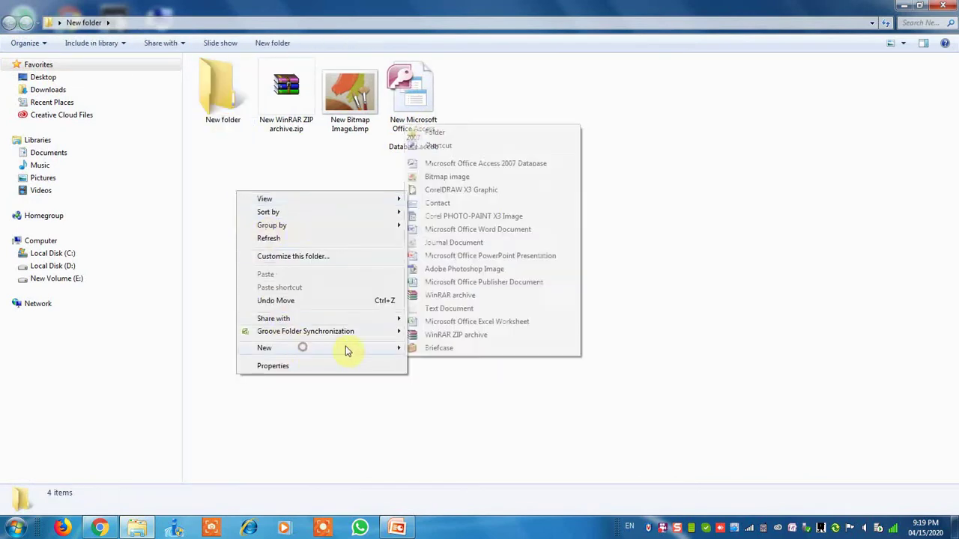
pyautogui.click(452, 133)
pyautogui.click(412, 231)
# Open the subfolder New folder (2) and create a Microsoft Office Access 2007 database in it.
pyautogui.click(231, 113)
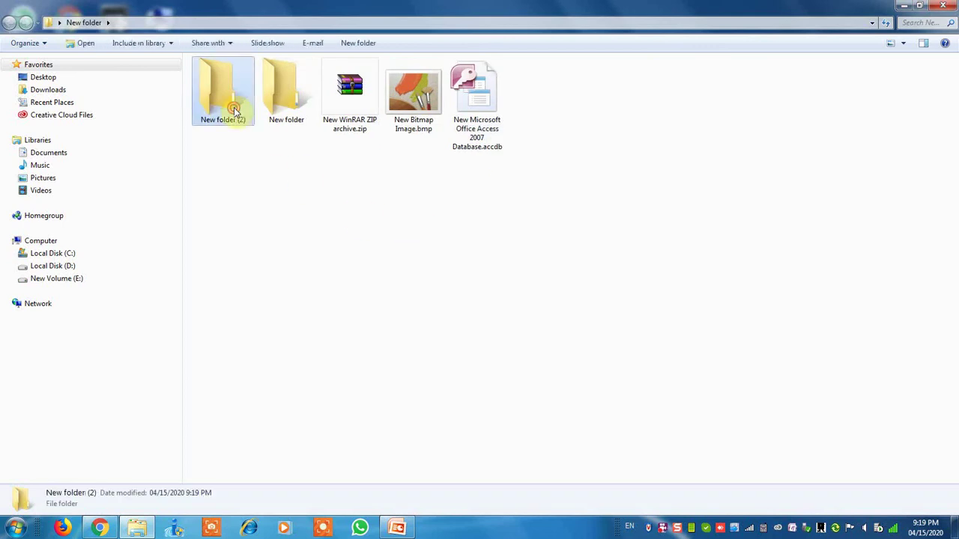
pyautogui.doubleClick(222, 131)
pyautogui.rightClick(224, 133)
pyautogui.click(270, 292)
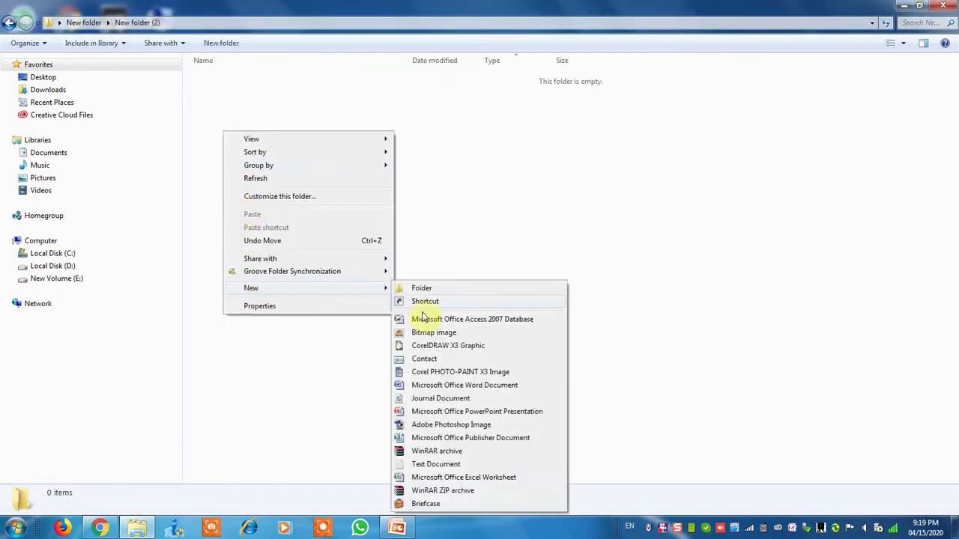
pyautogui.click(447, 319)
pyautogui.click(262, 184)
# Add a bitmap image and a Microsoft Office Word document to New folder (2), and close the folder window.
pyautogui.rightClick(249, 126)
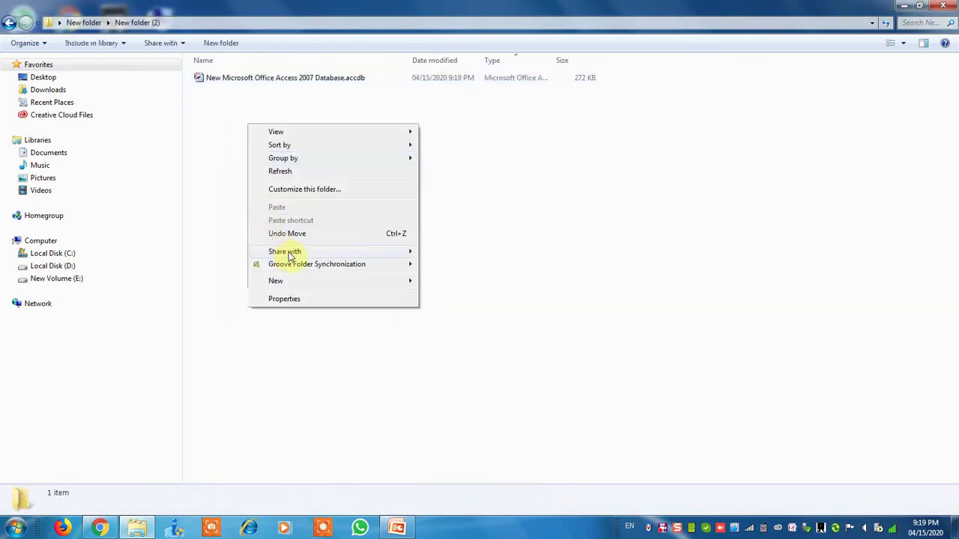
pyautogui.moveTo(385, 282)
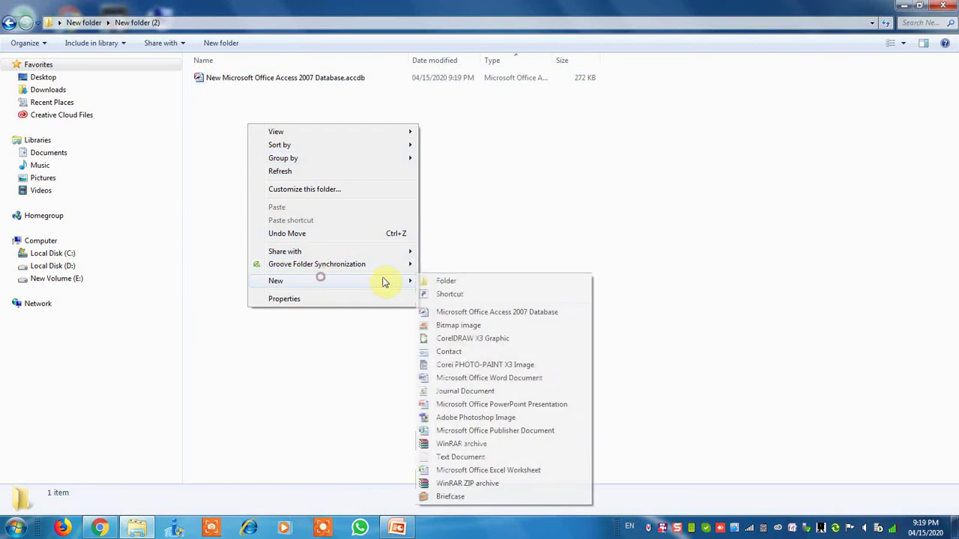
pyautogui.click(458, 326)
pyautogui.rightClick(249, 145)
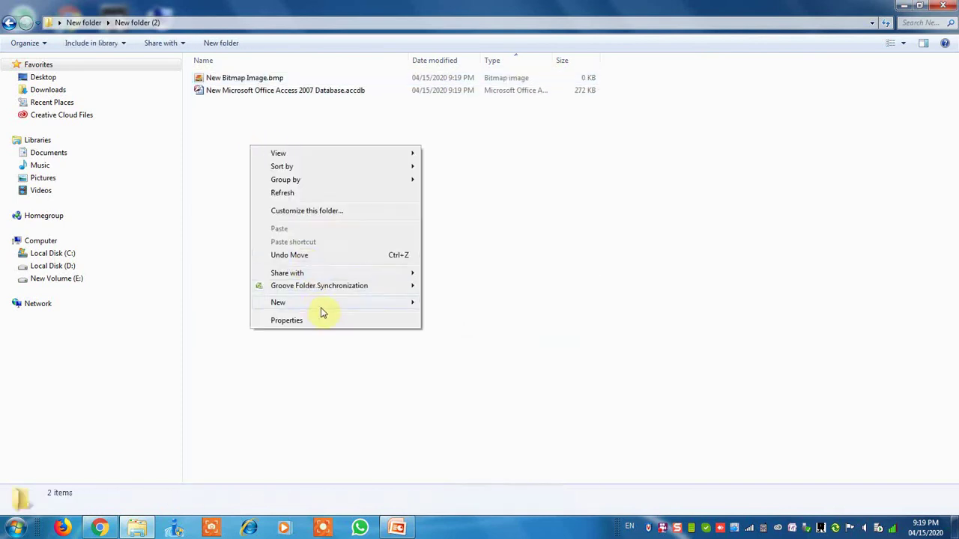
pyautogui.moveTo(331, 302)
pyautogui.click(485, 402)
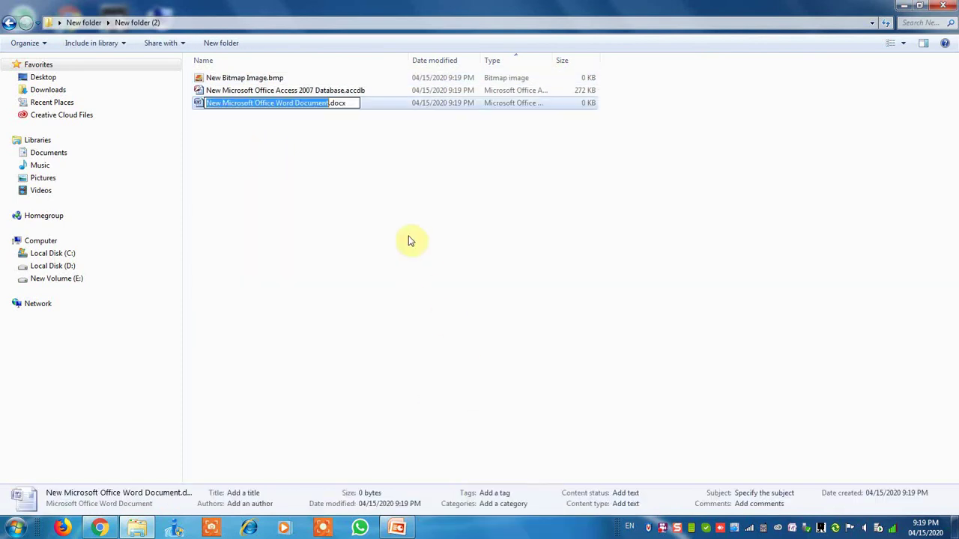
pyautogui.click(390, 212)
pyautogui.click(16, 22)
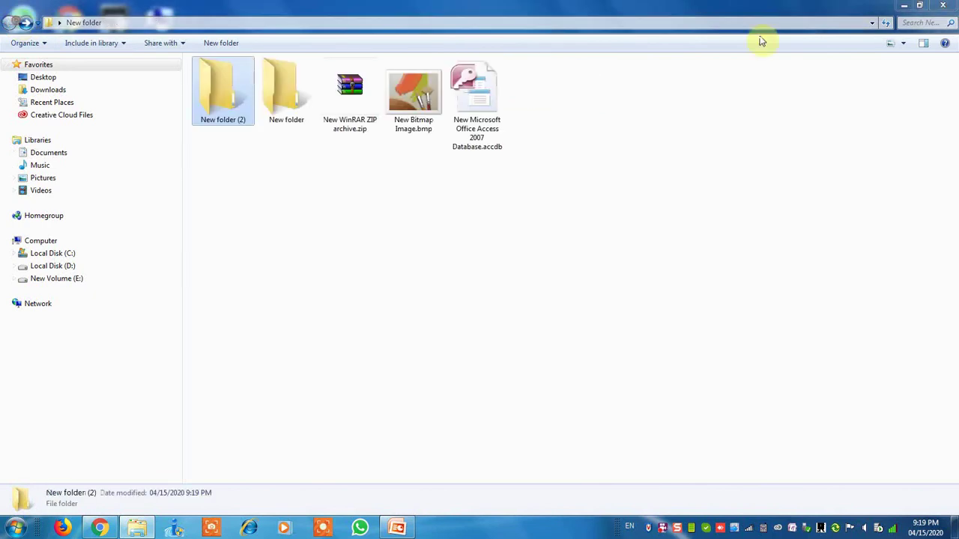
pyautogui.click(943, 7)
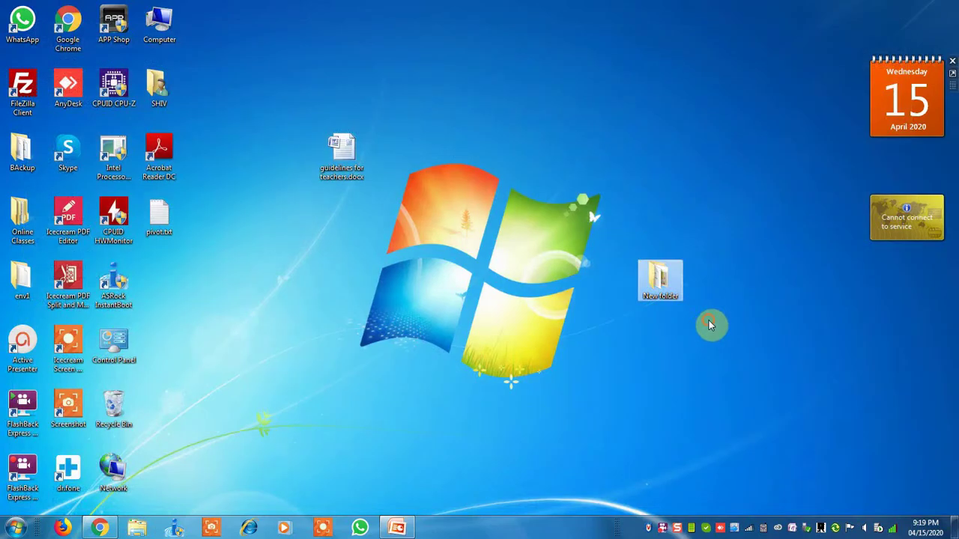
# Examine the contents of the new desktop folder and of both its subfolders, and close the window.
pyautogui.doubleClick(666, 280)
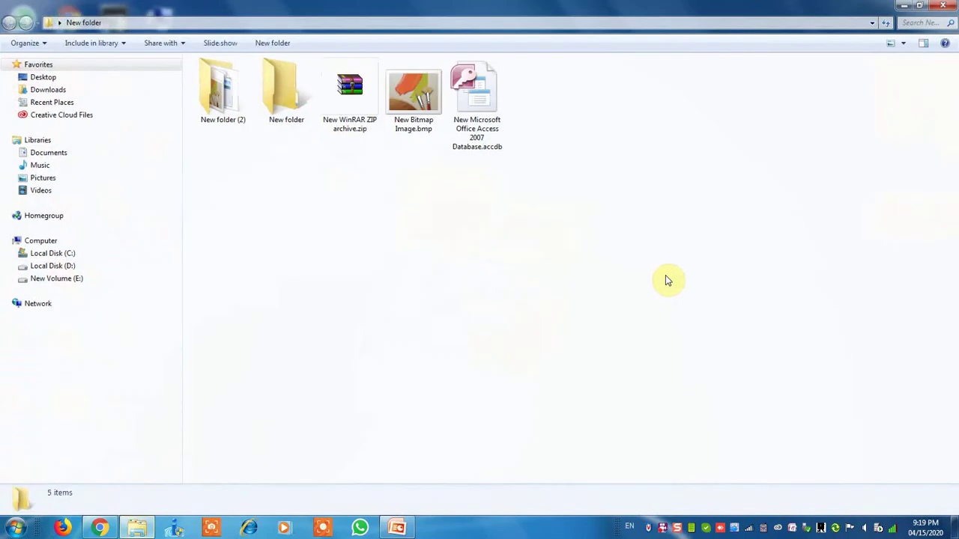
pyautogui.doubleClick(234, 109)
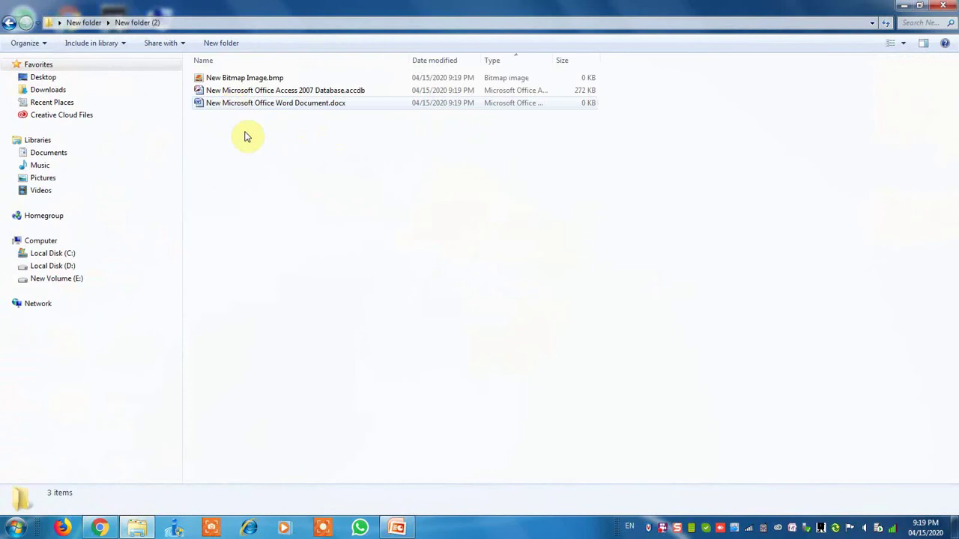
pyautogui.moveTo(310, 168); pyautogui.dragTo(198, 77)
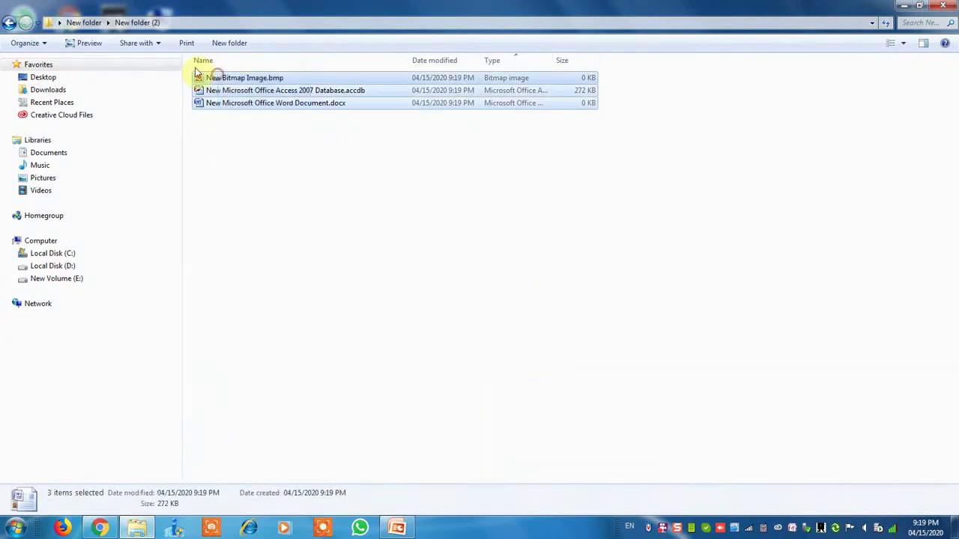
pyautogui.click(9, 23)
pyautogui.doubleClick(293, 107)
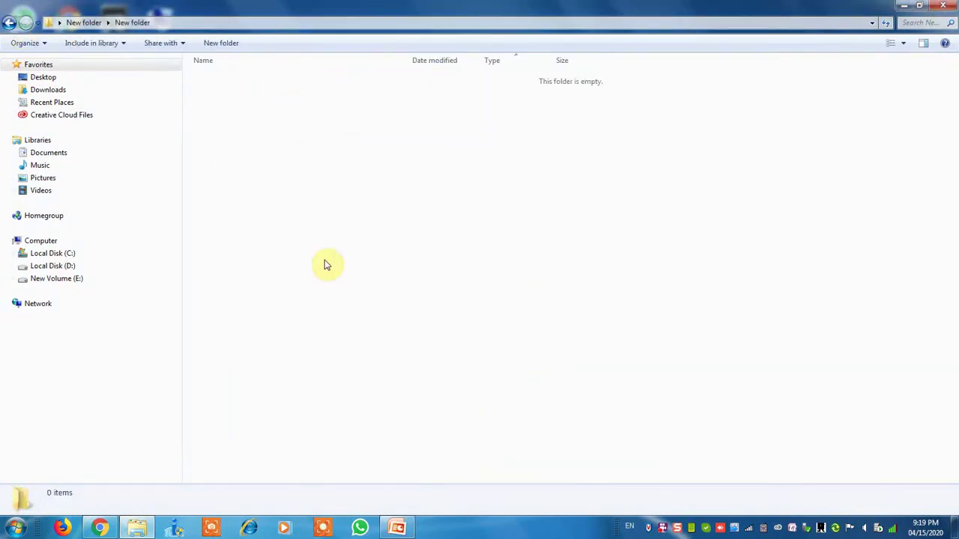
pyautogui.click(17, 26)
pyautogui.moveTo(615, 205); pyautogui.dragTo(330, 100)
pyautogui.click(278, 195)
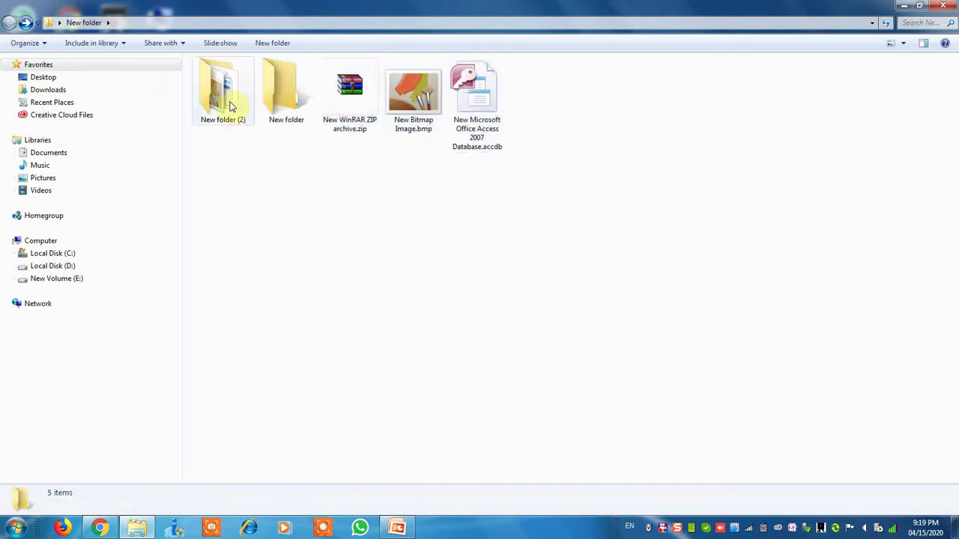
pyautogui.doubleClick(229, 94)
pyautogui.click(9, 22)
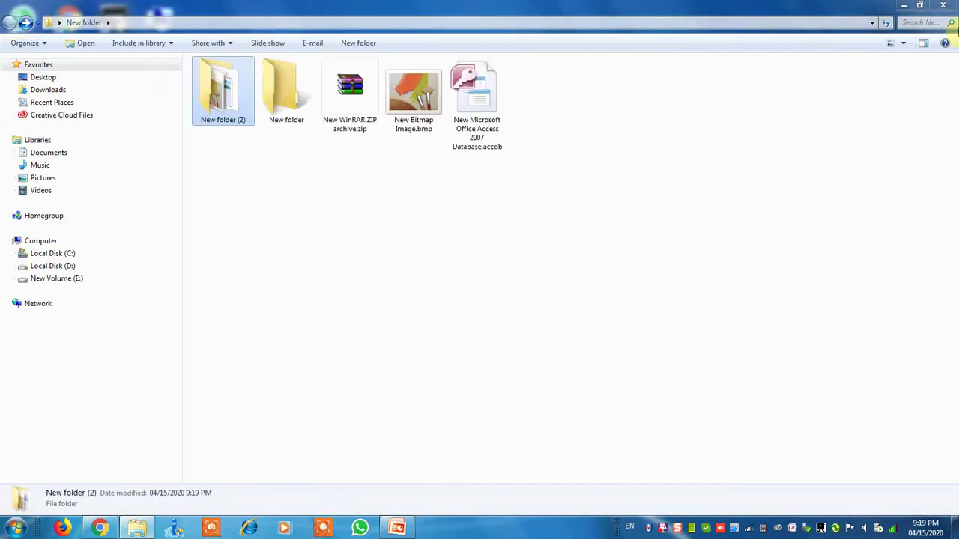
pyautogui.click(942, 5)
pyautogui.moveTo(676, 223); pyautogui.dragTo(768, 389)
pyautogui.click(715, 268)
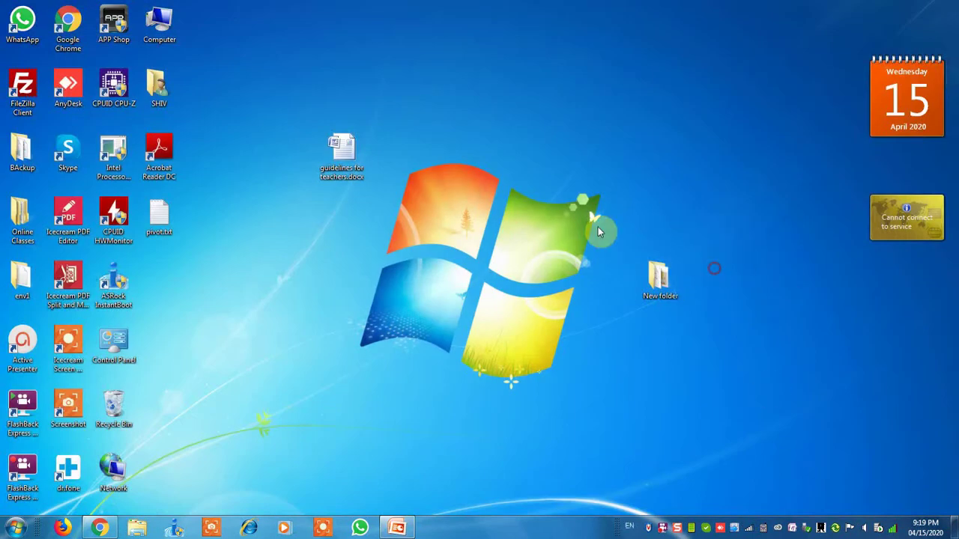
pyautogui.moveTo(601, 208); pyautogui.dragTo(744, 407)
# Switch to PowerPoint, highlight the Disk Drive/Storage Device term on the File Management slide, and return to the desktop.
pyautogui.click(397, 528)
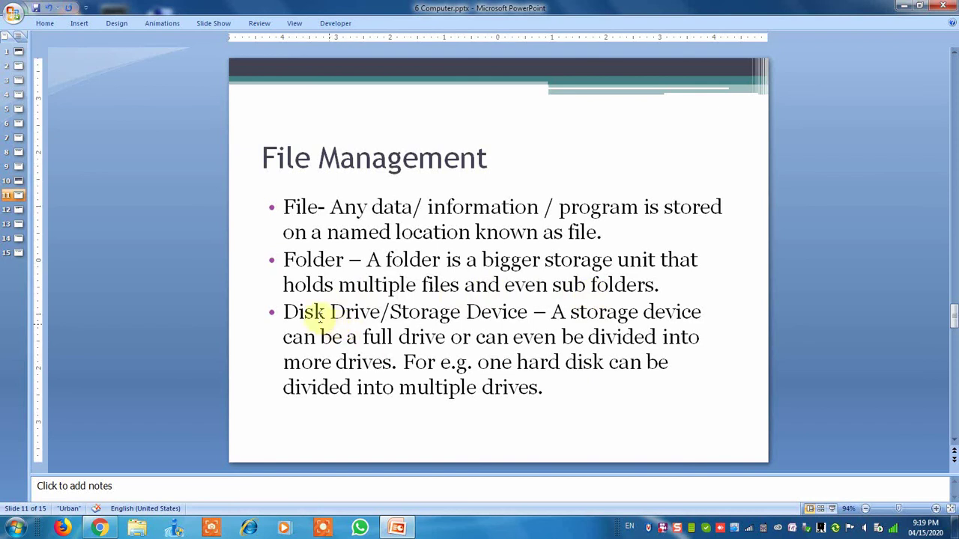
pyautogui.moveTo(285, 311); pyautogui.dragTo(498, 316)
pyautogui.click(504, 339)
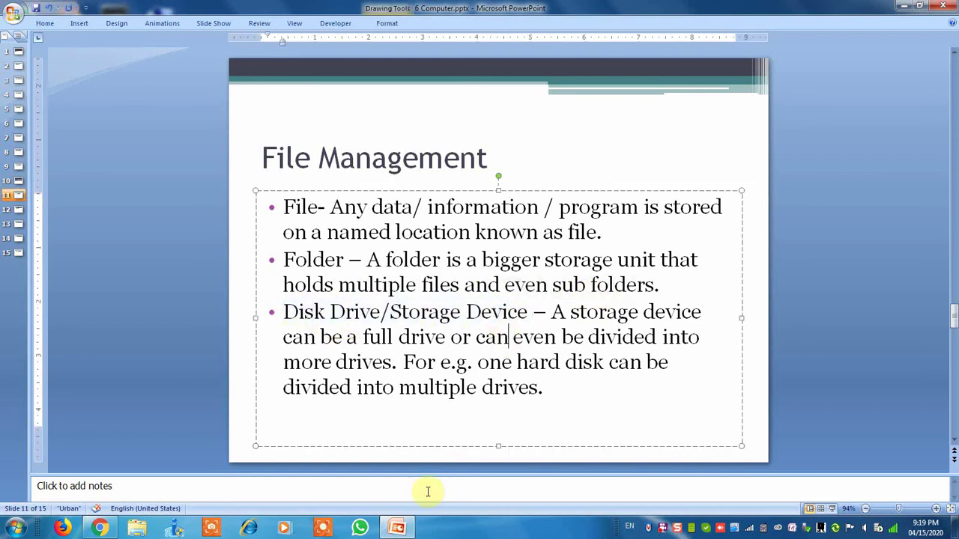
pyautogui.click(397, 529)
pyautogui.click(643, 293)
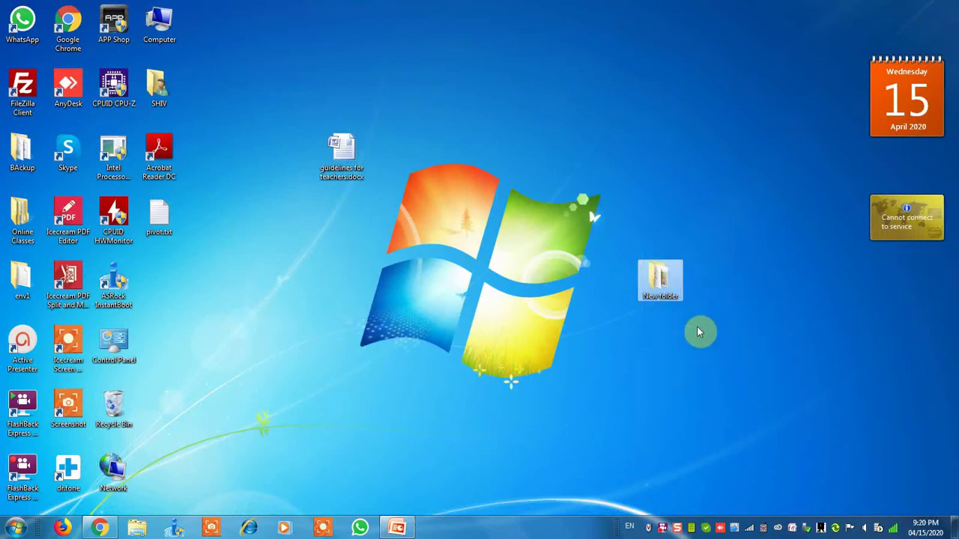
pyautogui.click(408, 208)
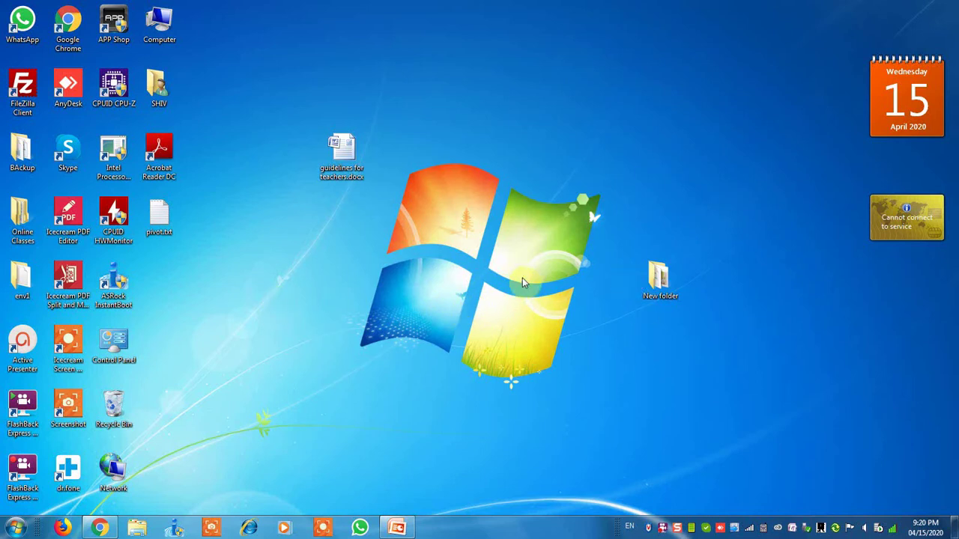
# Open Computer and select Local Disk (C:) and Local Disk (D:) in turn to inspect the hard disk drives.
pyautogui.click(165, 33)
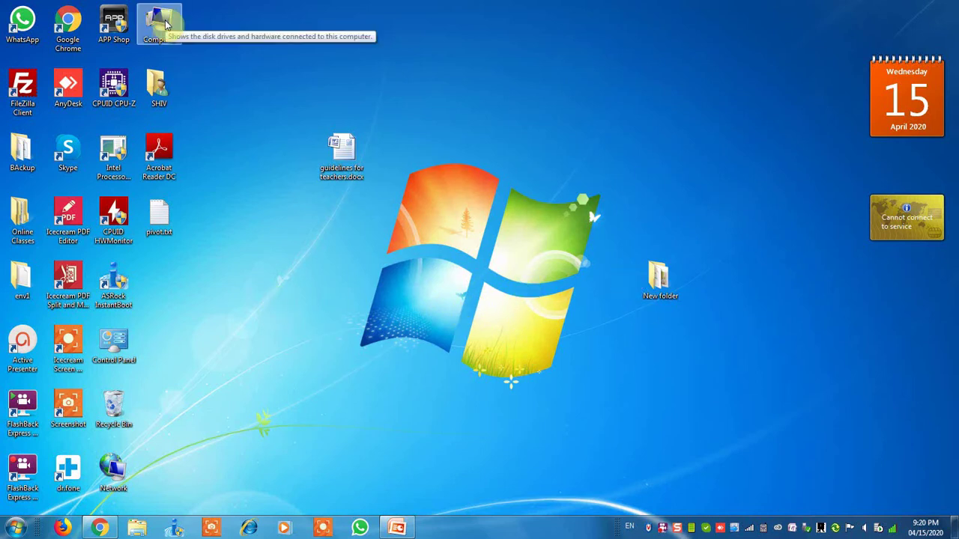
pyautogui.doubleClick(166, 33)
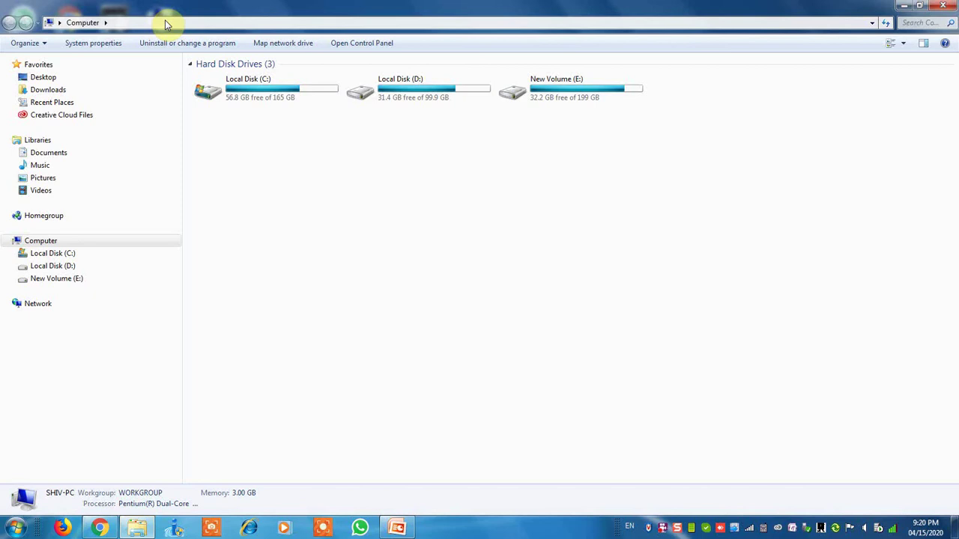
pyautogui.click(270, 96)
pyautogui.click(421, 96)
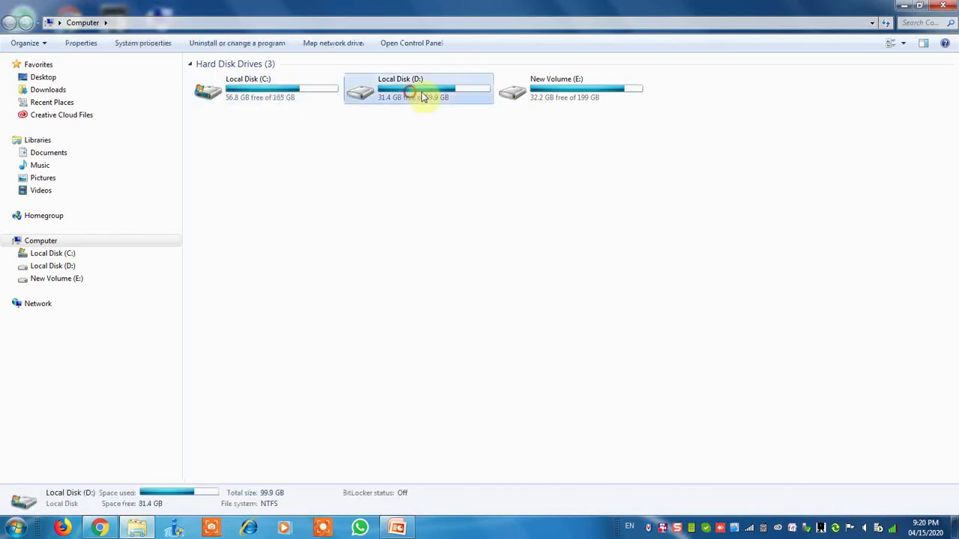
# Select New Volume (E:), Local Disk (D:) and Local Disk (C:) in turn to inspect each drive's details.
pyautogui.click(552, 101)
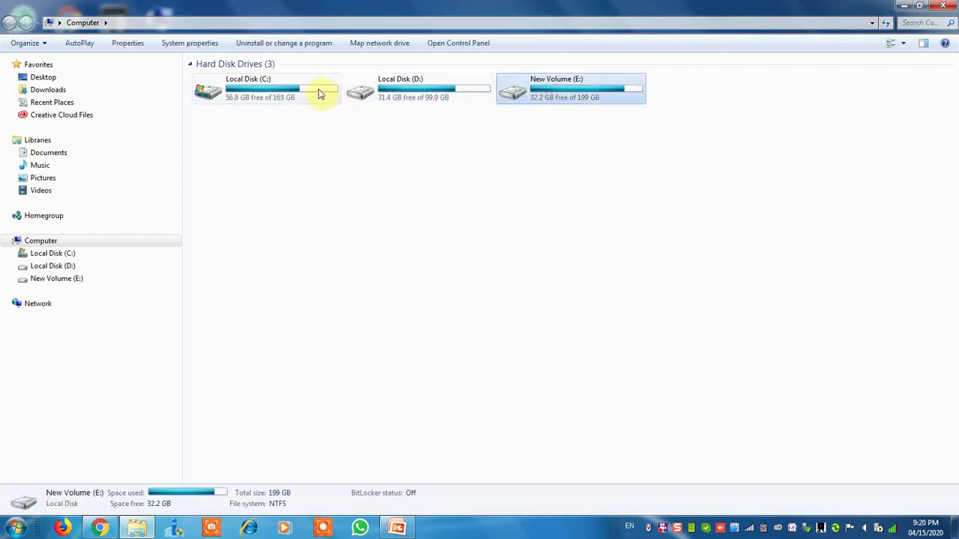
pyautogui.click(313, 166)
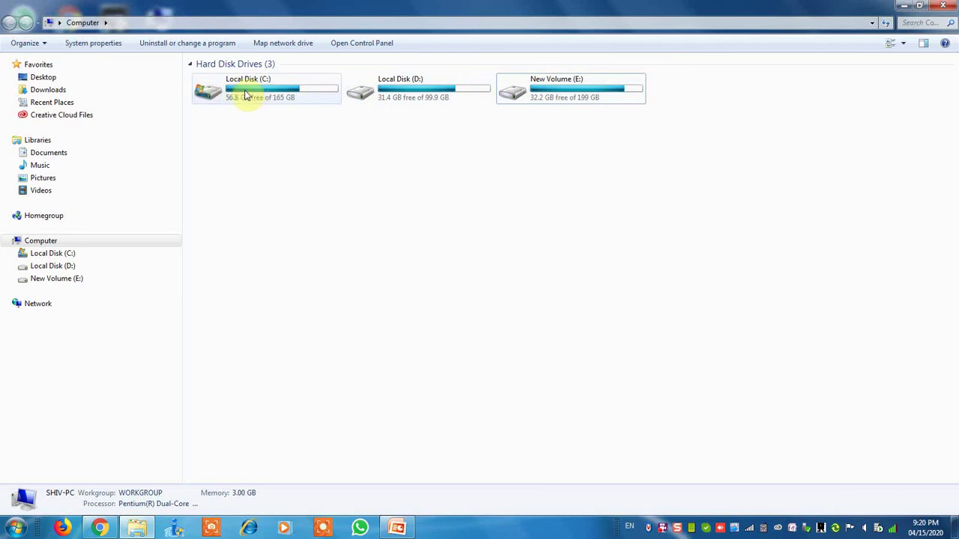
pyautogui.click(415, 92)
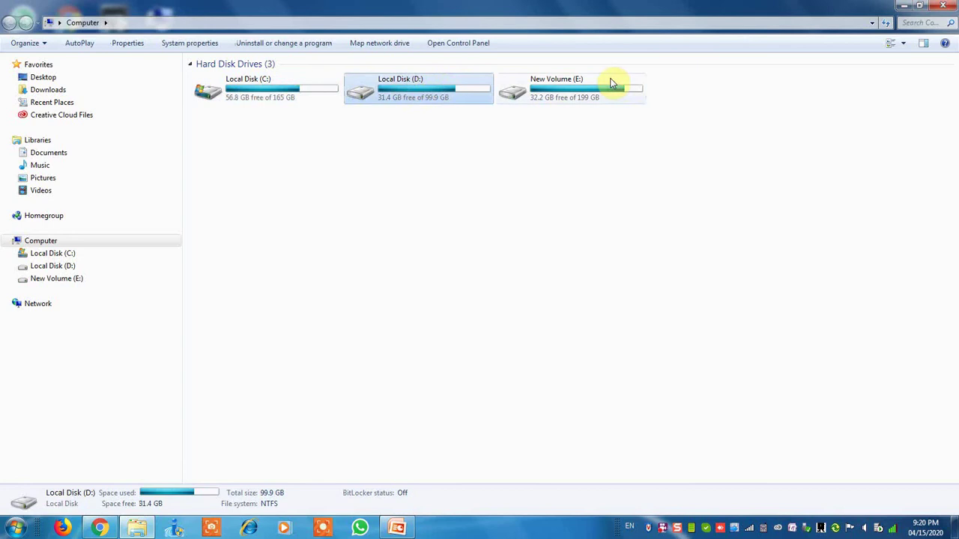
pyautogui.click(552, 101)
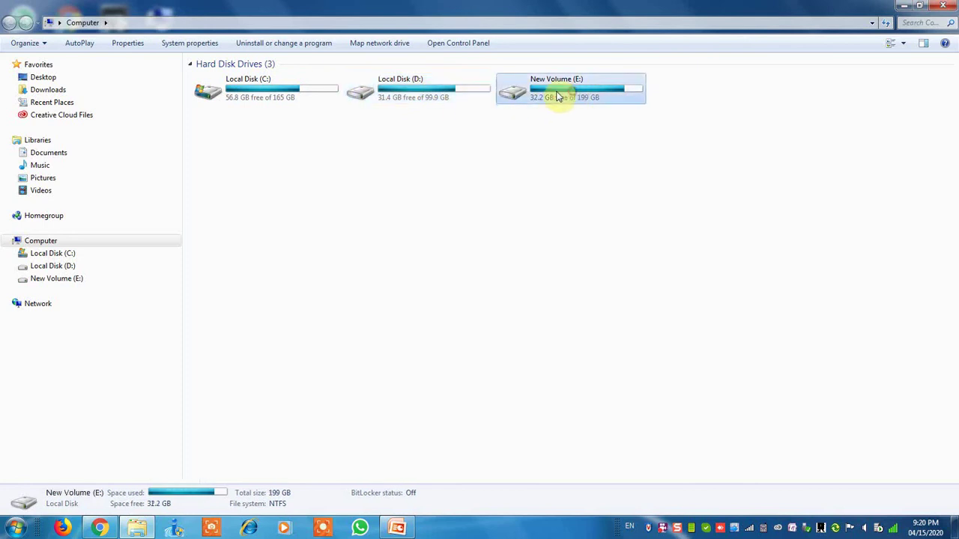
pyautogui.click(472, 96)
pyautogui.click(271, 95)
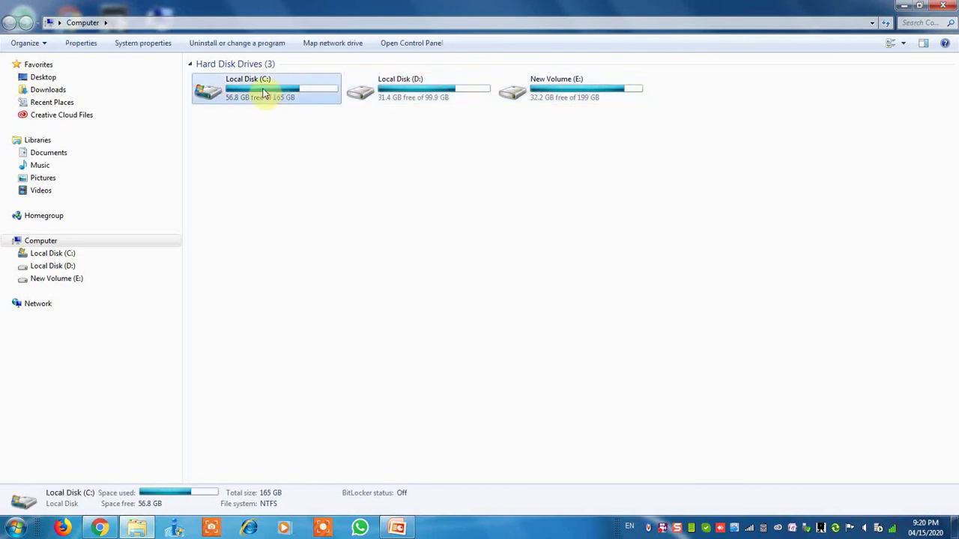
# Open Local Disk (C:) and look inside its Downloads folder and the Software subfolder, and return to the drive's root.
pyautogui.doubleClick(262, 89)
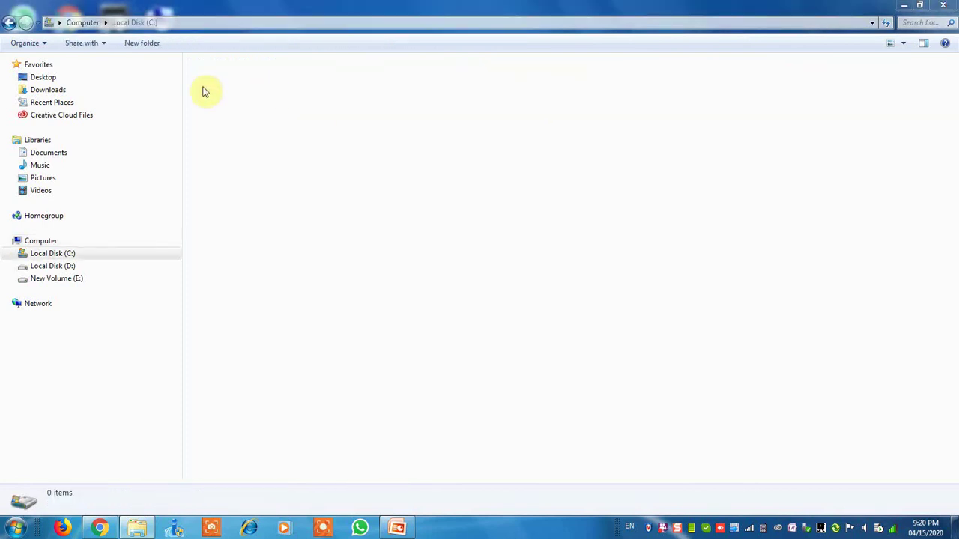
pyautogui.click(10, 22)
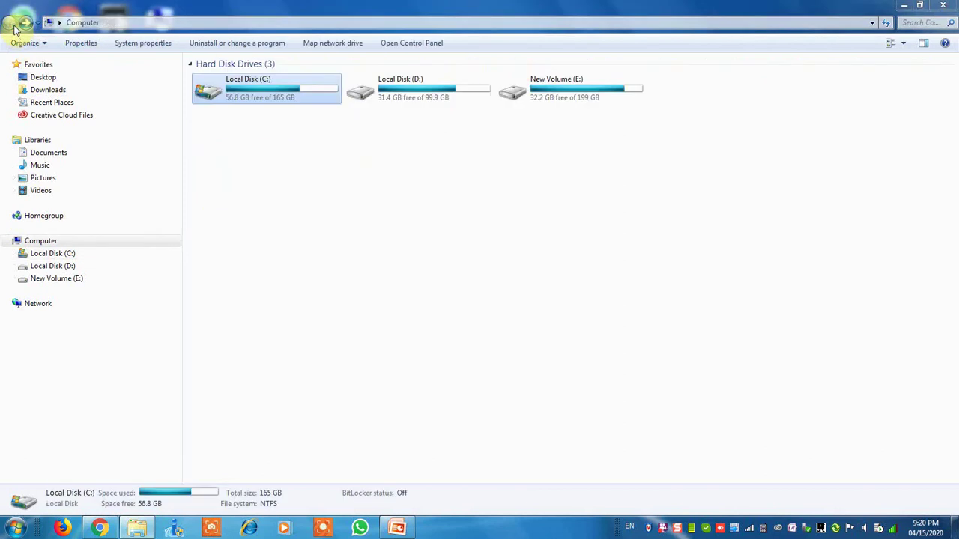
pyautogui.doubleClick(271, 93)
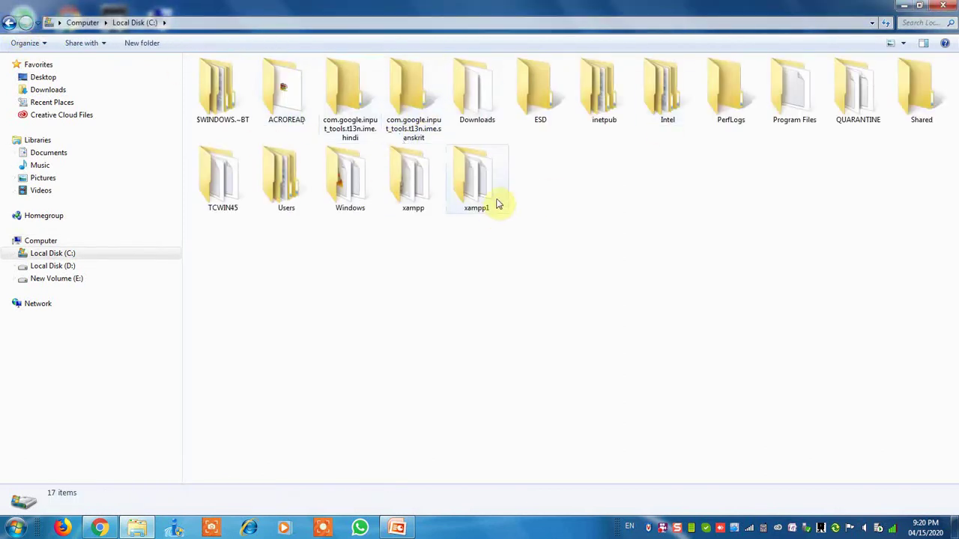
pyautogui.click(482, 110)
pyautogui.press('Return')
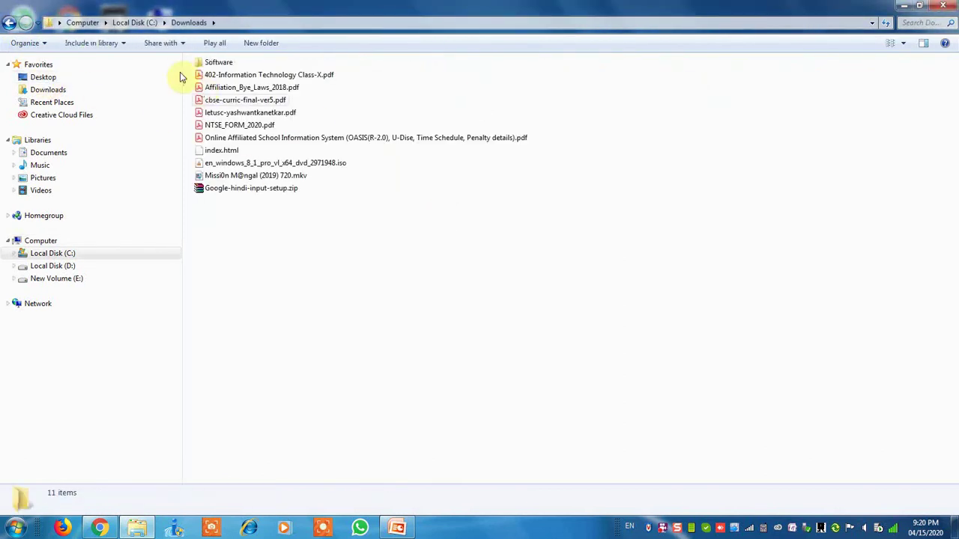
pyautogui.doubleClick(236, 65)
pyautogui.click(13, 29)
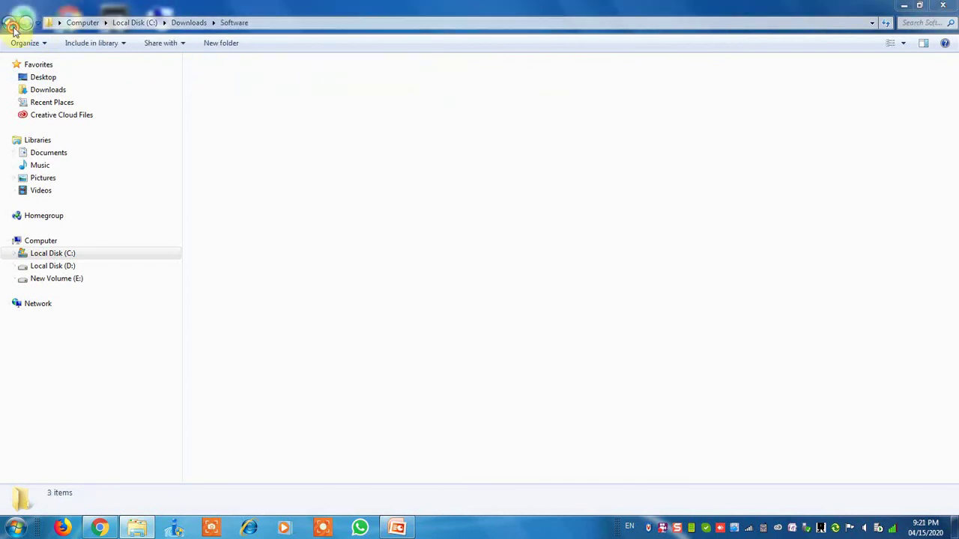
pyautogui.click(13, 28)
# View the contents of the Intel folder on Local Disk (C:), go back to Computer, and close the window.
pyautogui.doubleClick(665, 90)
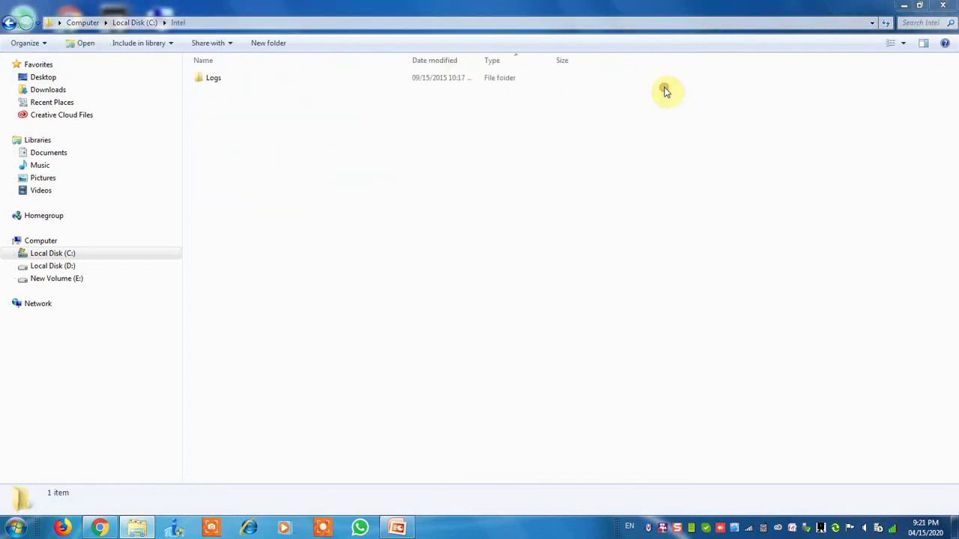
pyautogui.click(12, 28)
pyautogui.click(12, 29)
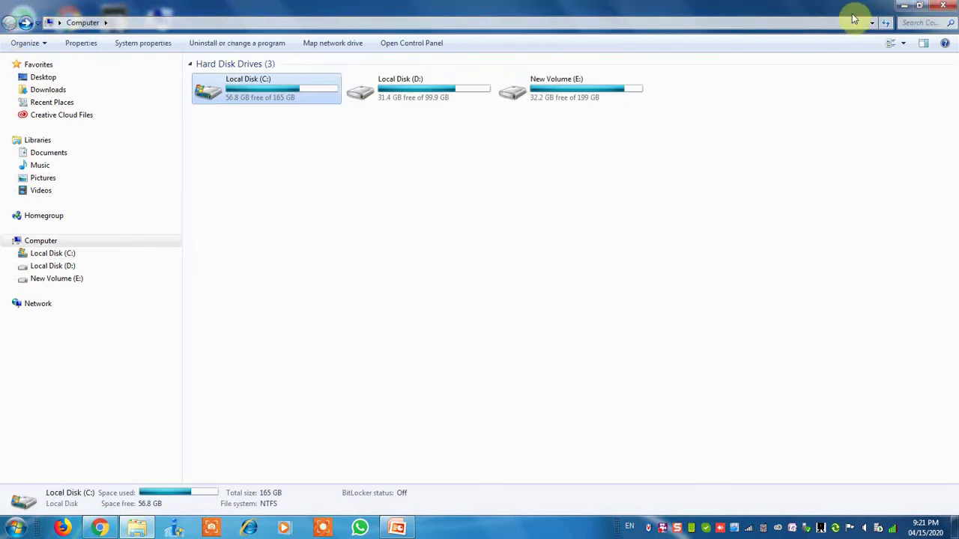
pyautogui.click(919, 5)
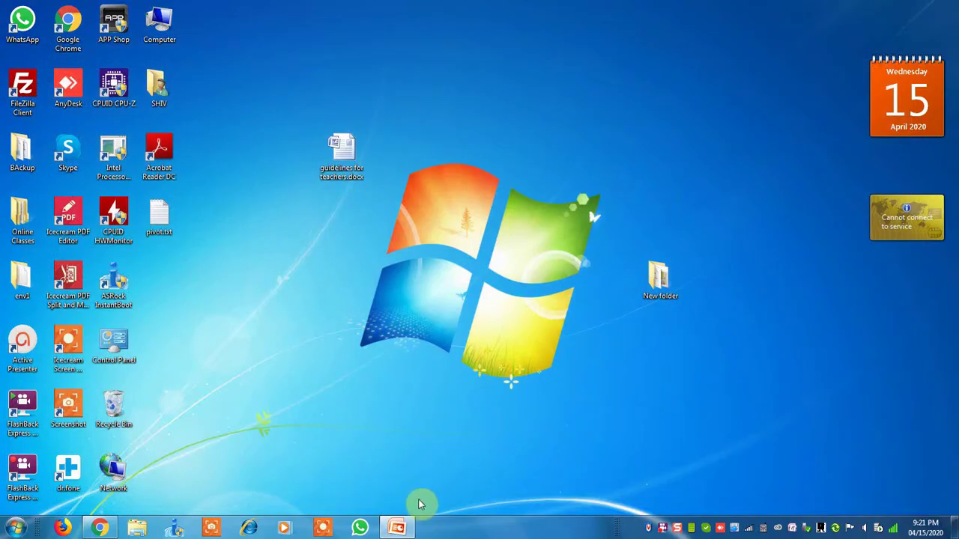
# Switch to PowerPoint to review the storage device definition on the File Management slide, and return to the desktop.
pyautogui.click(397, 527)
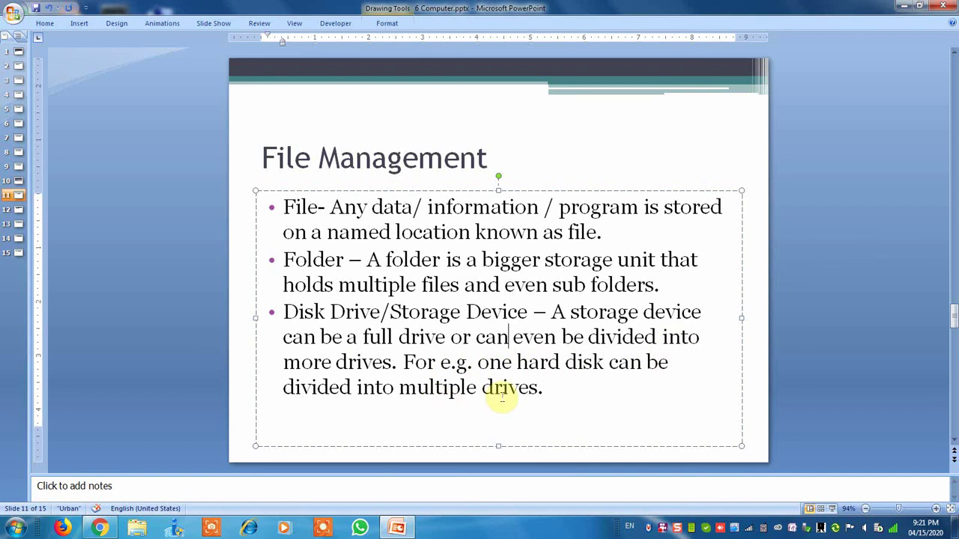
pyautogui.click(394, 531)
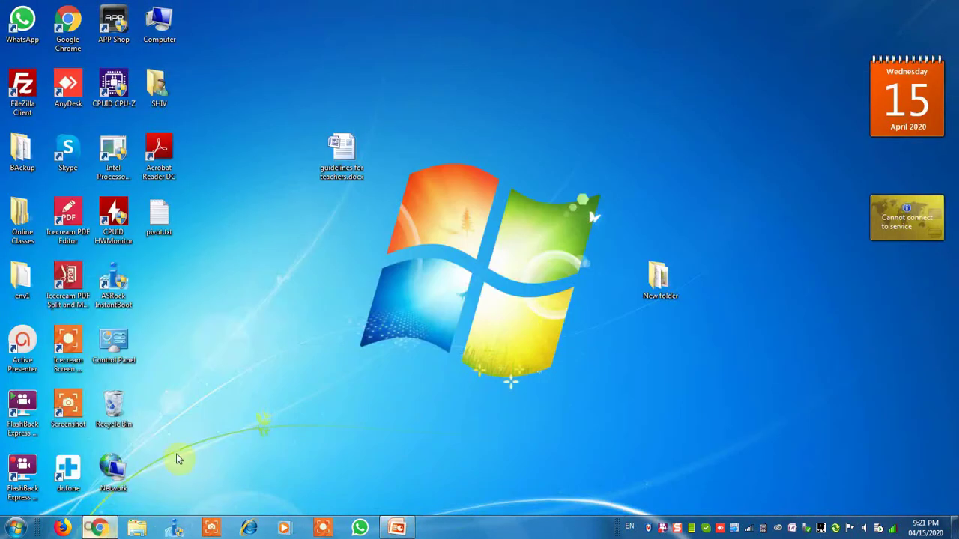
pyautogui.click(99, 528)
pyautogui.click(893, 8)
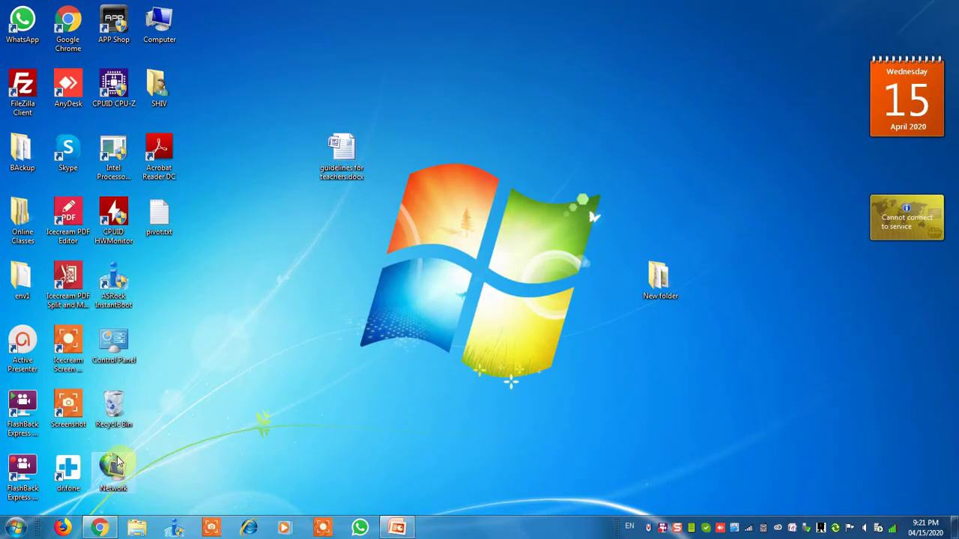
# Open Computer, view the folders stored on Local Disk (C:), and close the window.
pyautogui.doubleClick(173, 18)
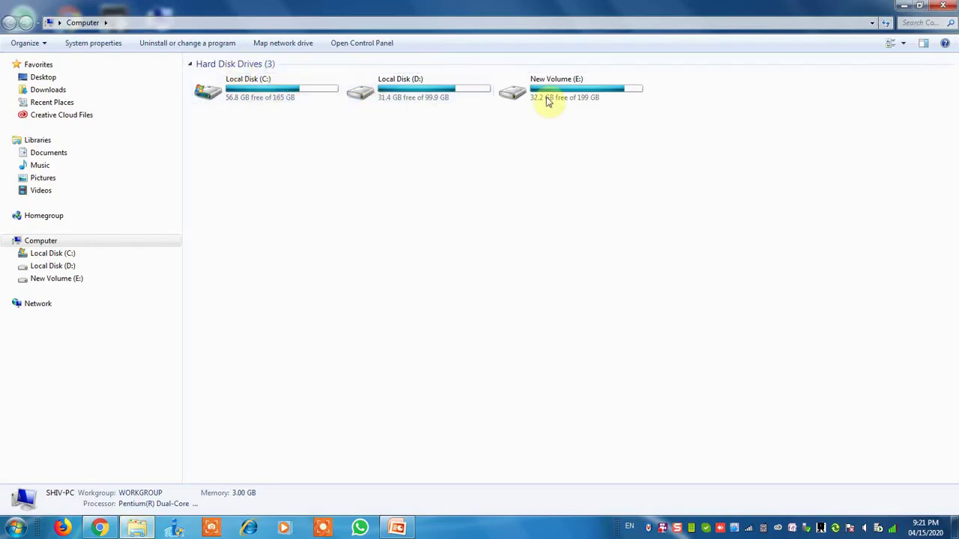
pyautogui.doubleClick(272, 98)
pyautogui.click(942, 5)
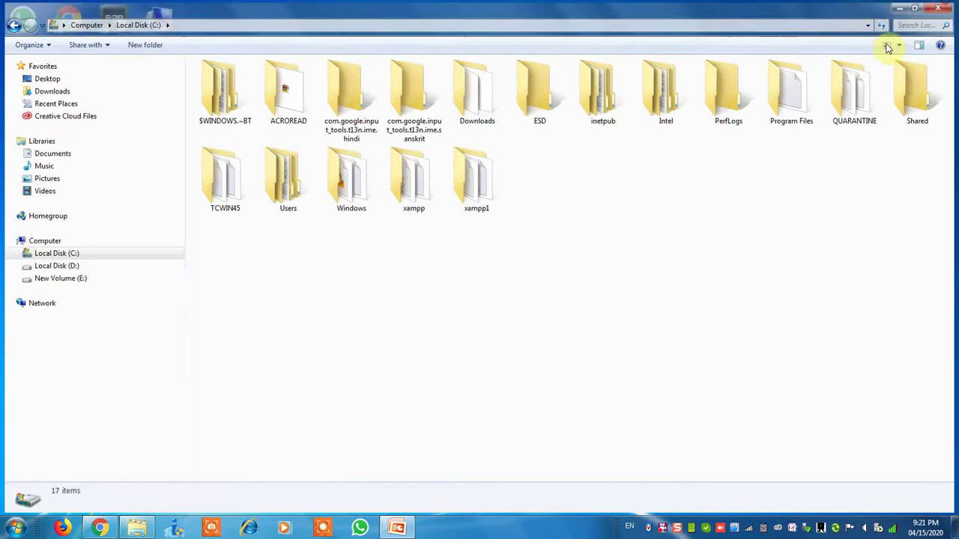
# Switch to PowerPoint, display slide 12 on transferring data between devices, and minimize the presentation.
pyautogui.click(398, 529)
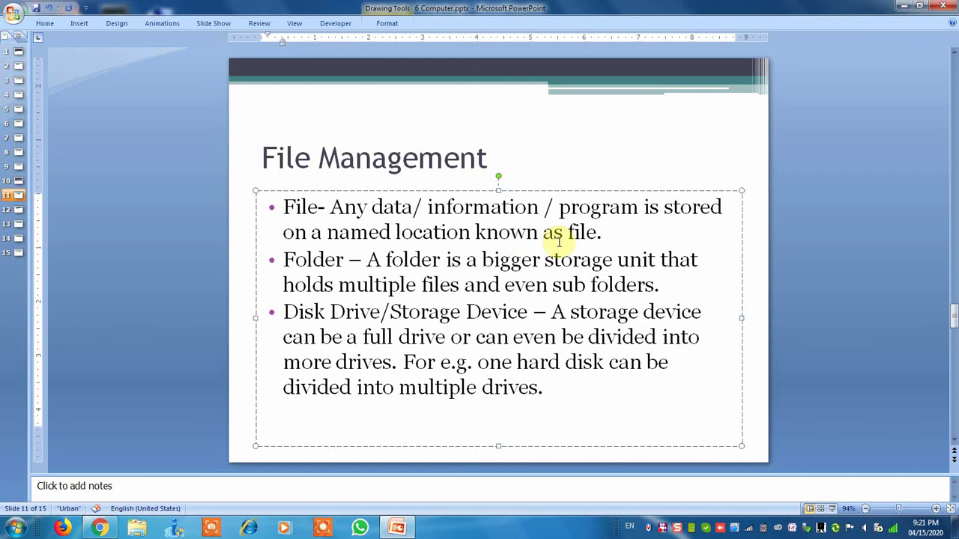
pyautogui.click(16, 210)
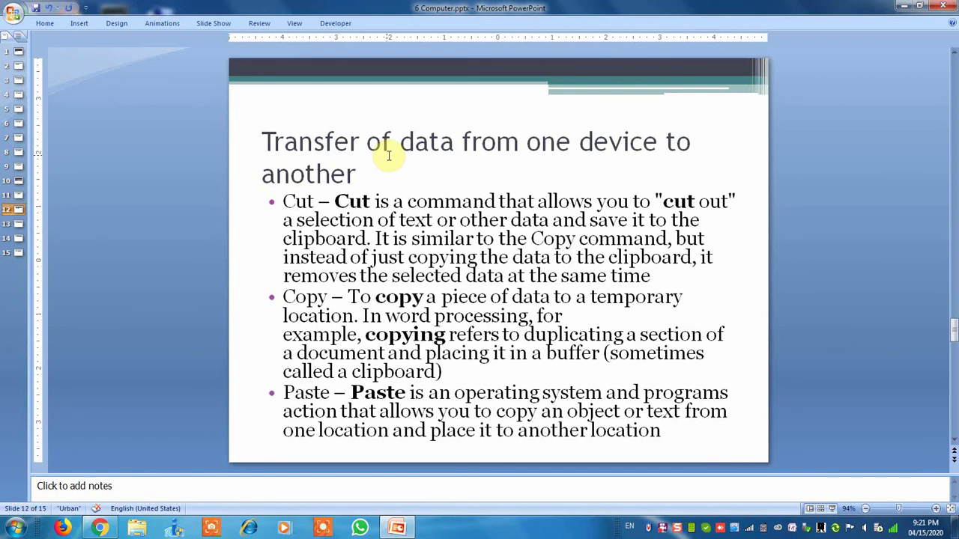
pyautogui.click(907, 8)
# Move New folder to a free spot higher on the desktop, and create a second folder below guidelines for teachers.docx.
pyautogui.moveTo(678, 277); pyautogui.dragTo(704, 216)
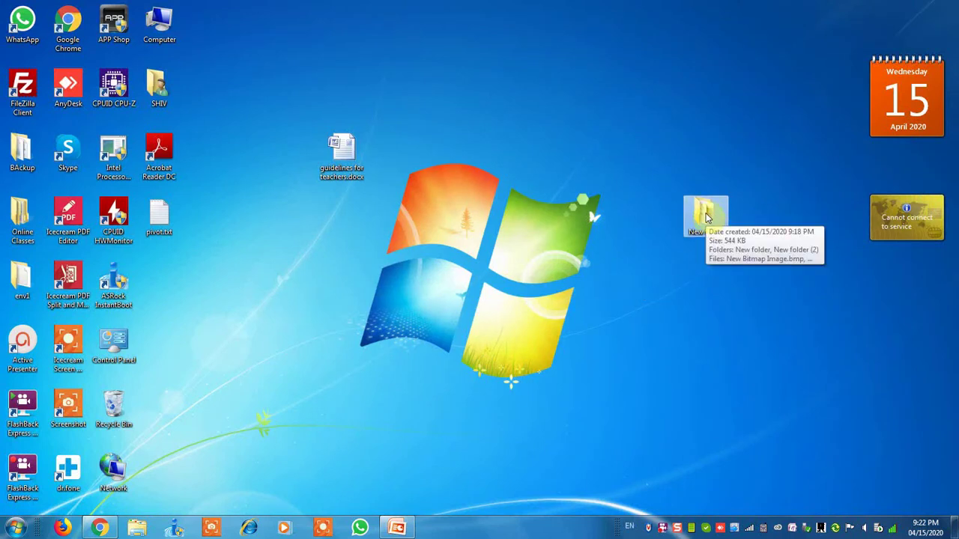
pyautogui.moveTo(702, 219)
pyautogui.mouseDown()
pyautogui.moveTo(672, 226)
pyautogui.moveTo(697, 224)
pyautogui.mouseUp()
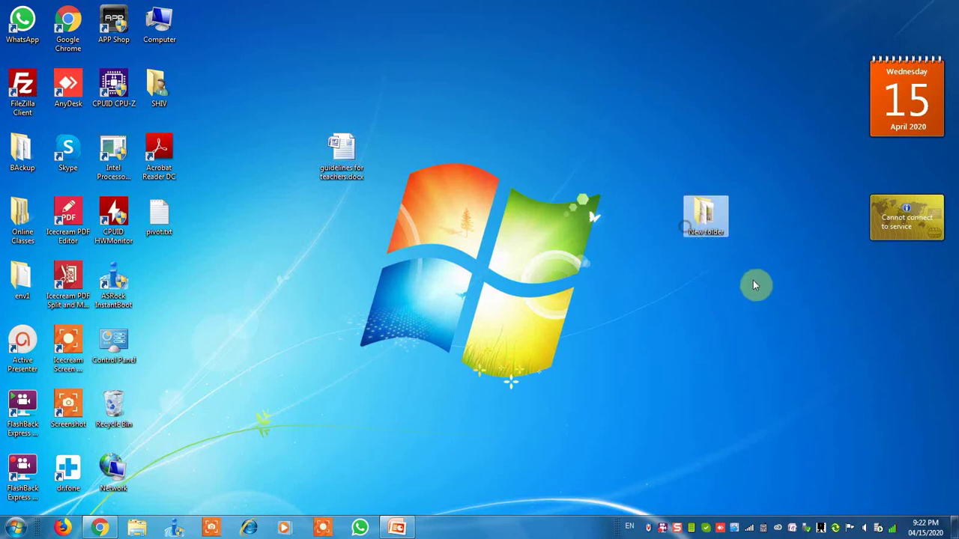
pyautogui.rightClick(334, 270)
pyautogui.moveTo(368, 376)
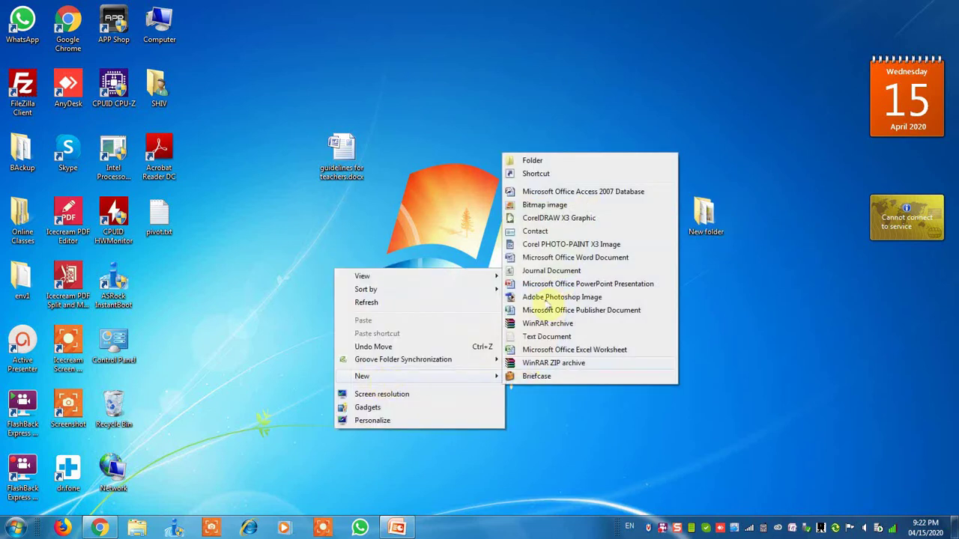
pyautogui.click(533, 160)
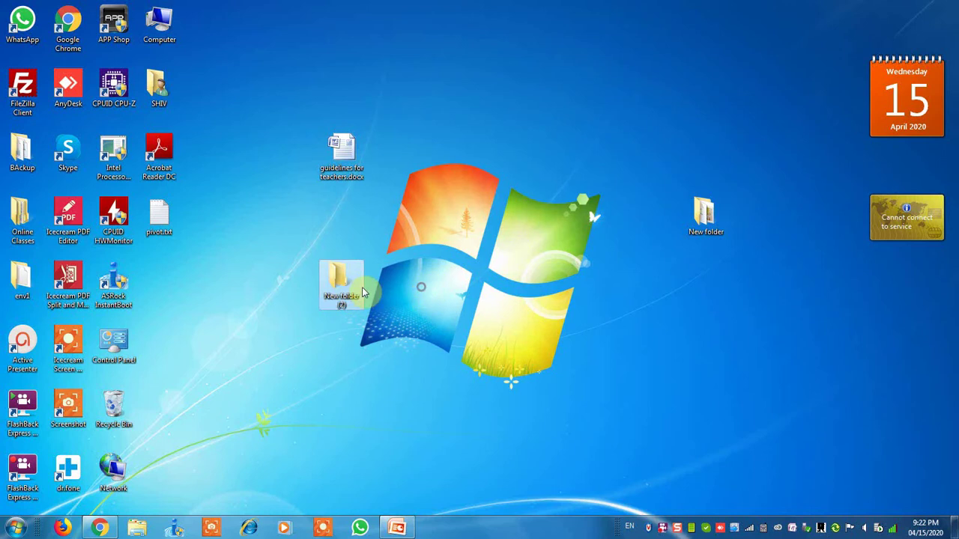
# Move New folder (2) across the desktop to a spot just below New folder.
pyautogui.click(708, 214)
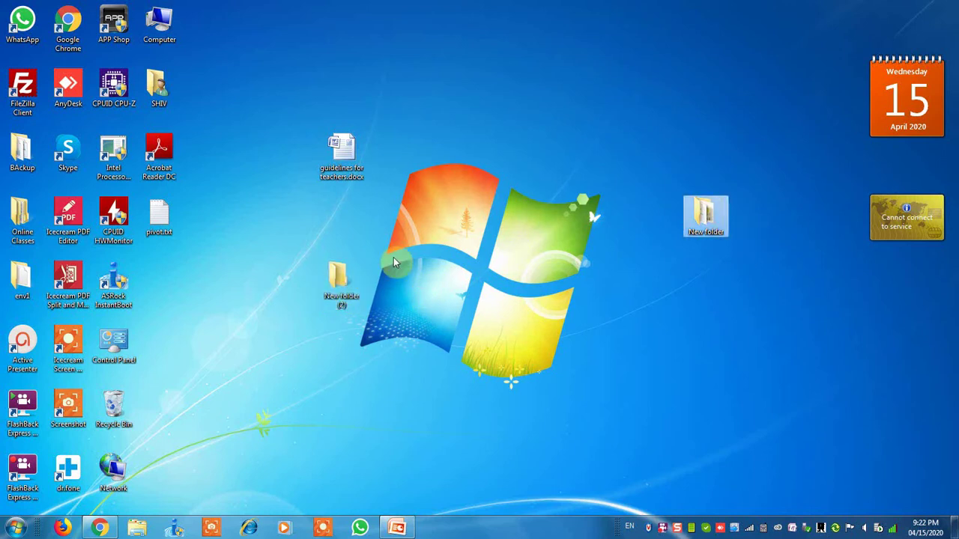
pyautogui.click(343, 282)
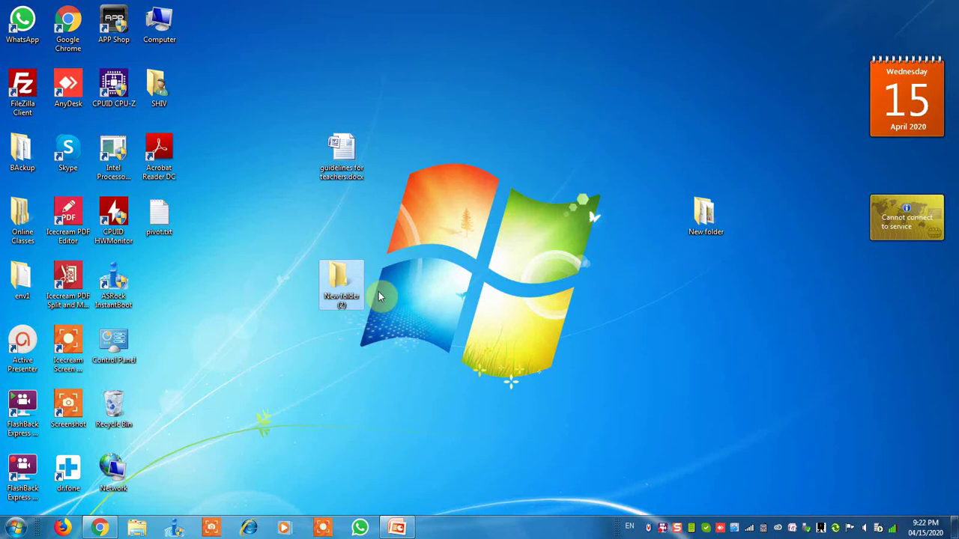
pyautogui.moveTo(343, 291); pyautogui.dragTo(662, 302)
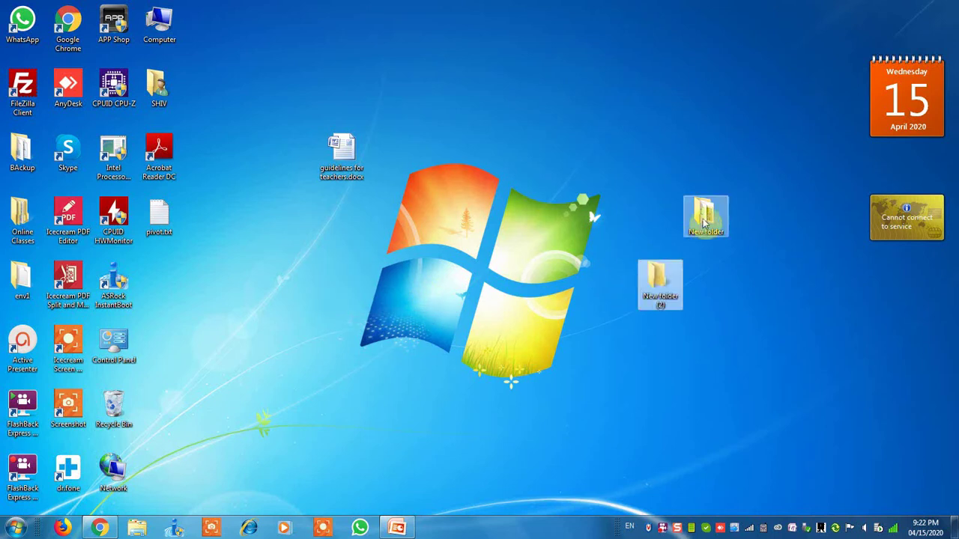
pyautogui.click(706, 219)
pyautogui.click(651, 283)
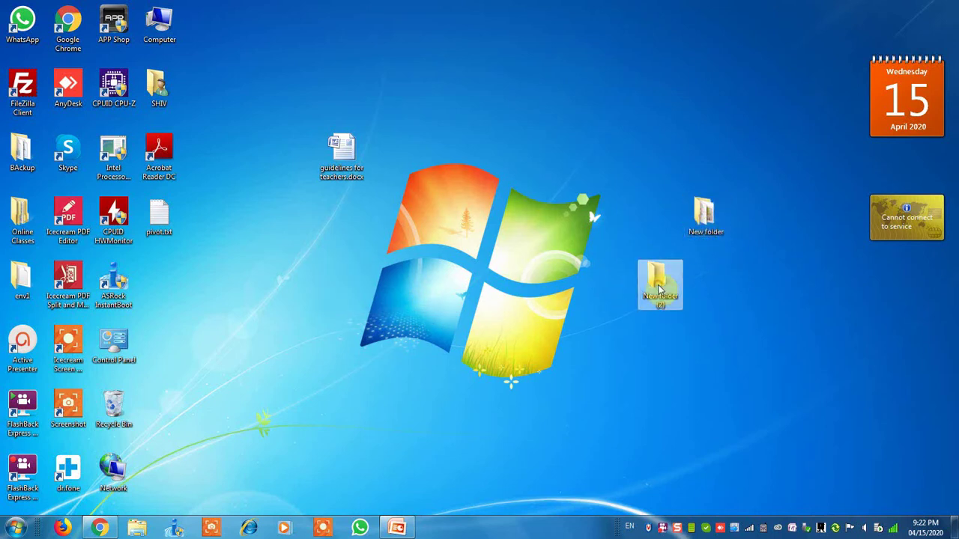
pyautogui.click(712, 220)
# Cut New folder from the desktop and paste it into New folder (2).
pyautogui.rightClick(710, 206)
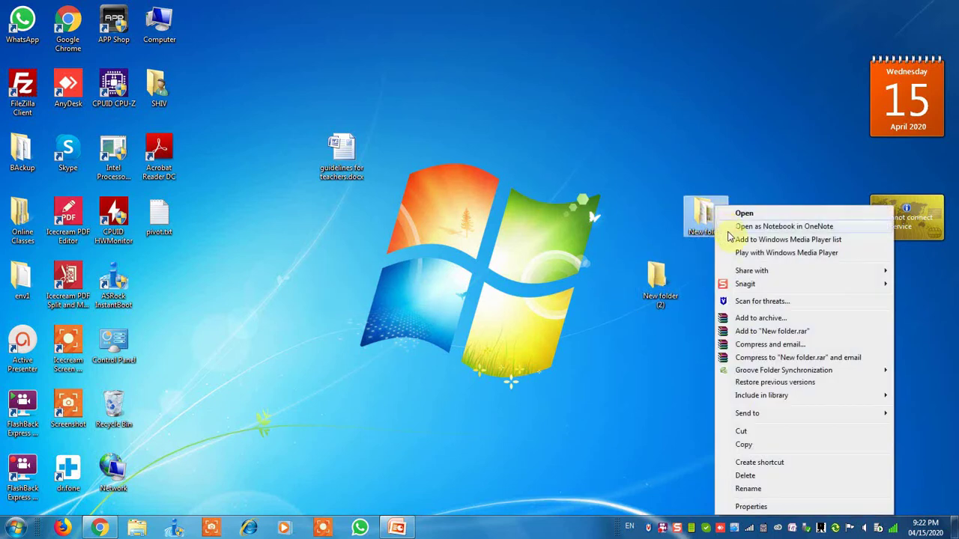
pyautogui.click(742, 432)
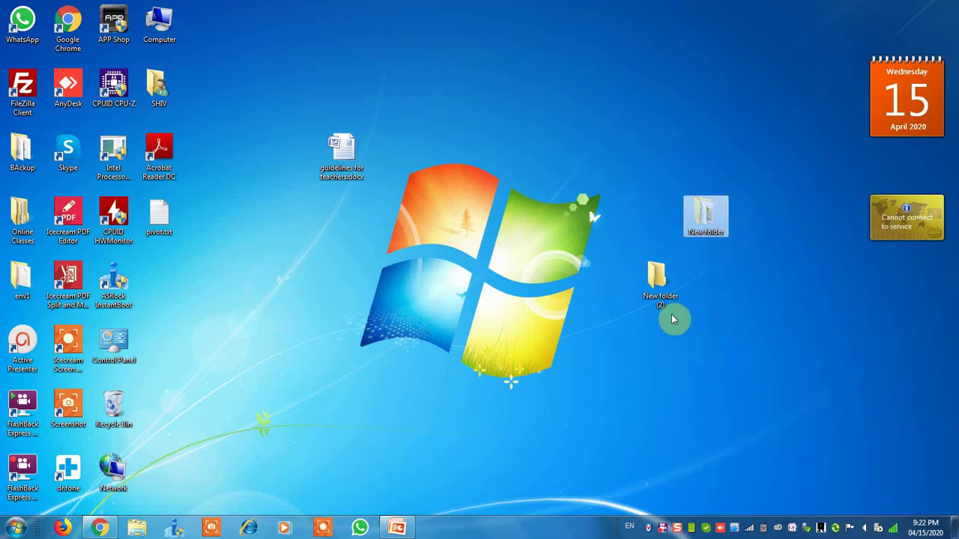
pyautogui.click(664, 297)
pyautogui.rightClick(659, 286)
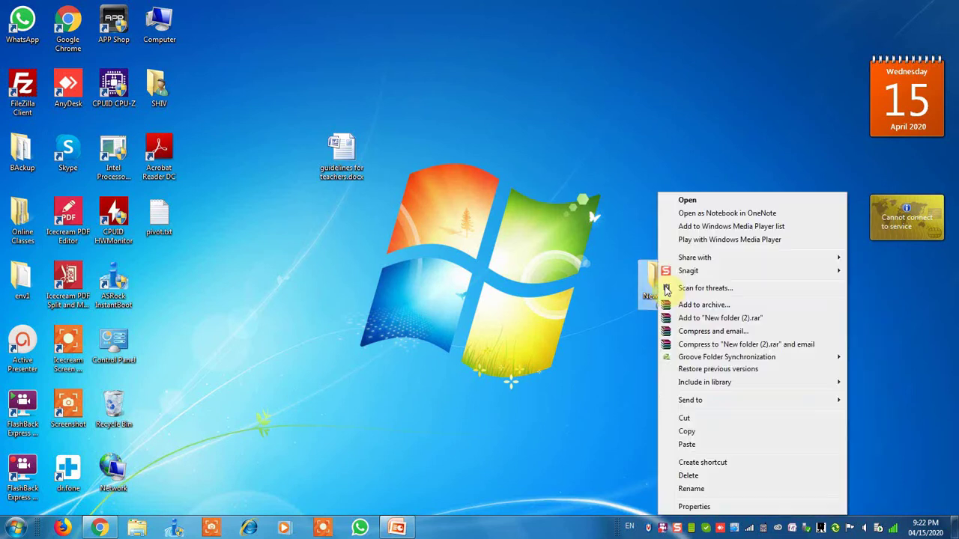
pyautogui.click(688, 444)
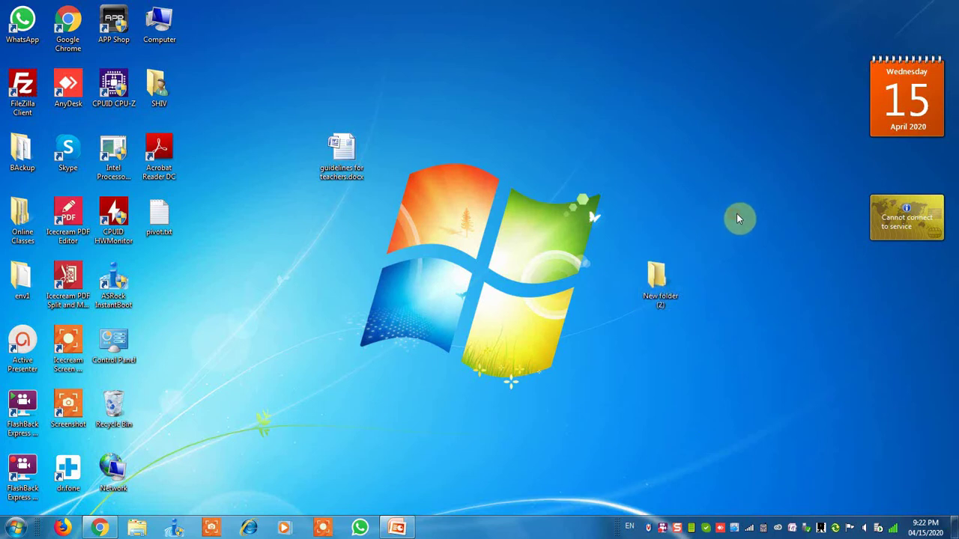
# Undo the last move of New folder into New folder (2).
pyautogui.click(657, 288)
pyautogui.click(735, 294)
pyautogui.rightClick(730, 248)
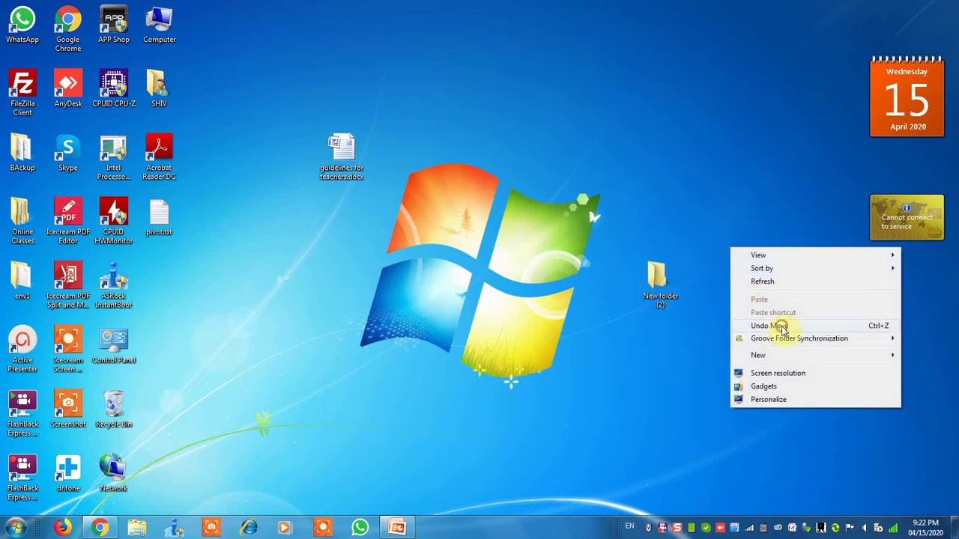
pyautogui.click(781, 325)
pyautogui.click(680, 350)
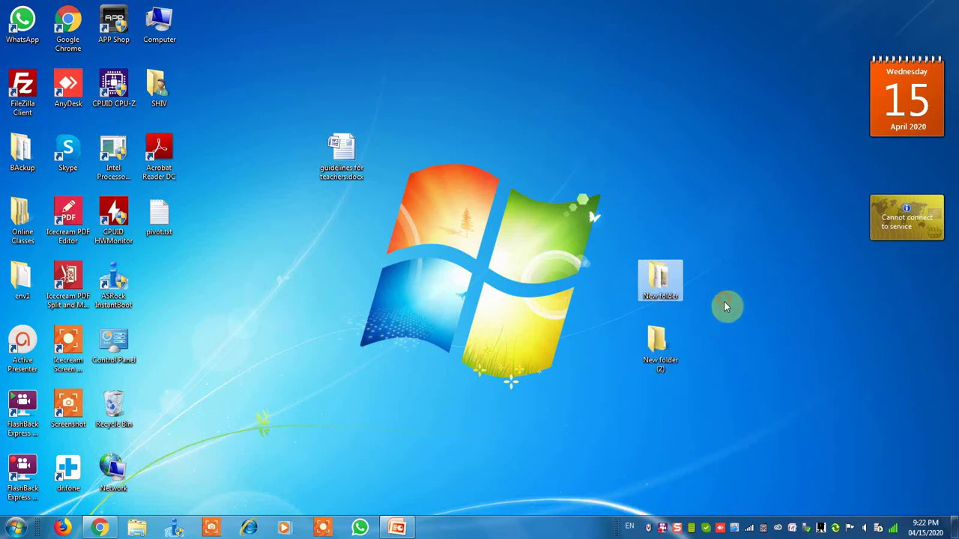
# Move New folder up towards the calendar gadget, place New folder (2) in its former spot, and select New folder.
pyautogui.moveTo(661, 293); pyautogui.dragTo(750, 225)
pyautogui.click(664, 363)
pyautogui.moveTo(664, 363); pyautogui.dragTo(661, 293)
pyautogui.click(716, 334)
pyautogui.click(749, 217)
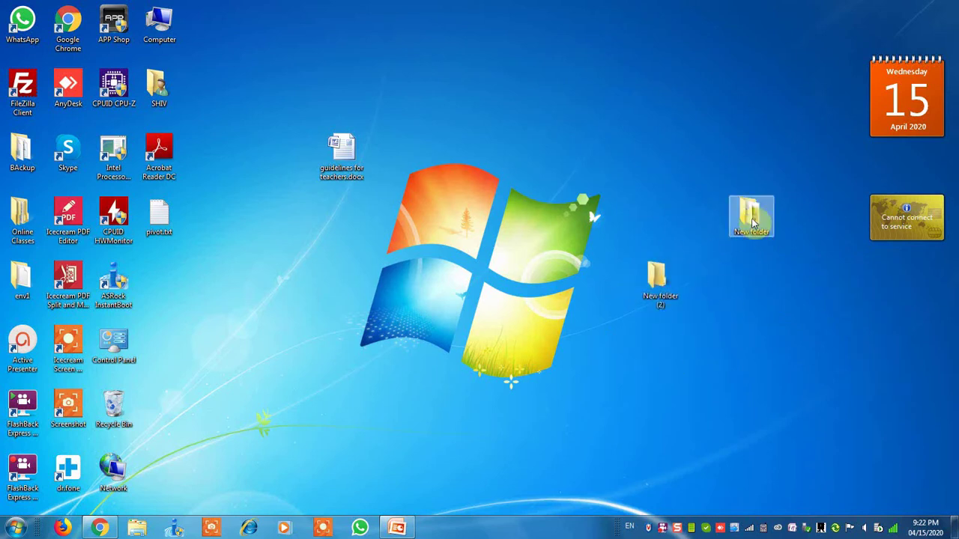
# Copy New folder from the desktop and paste it into the empty New folder (2).
pyautogui.click(661, 282)
pyautogui.doubleClick(663, 291)
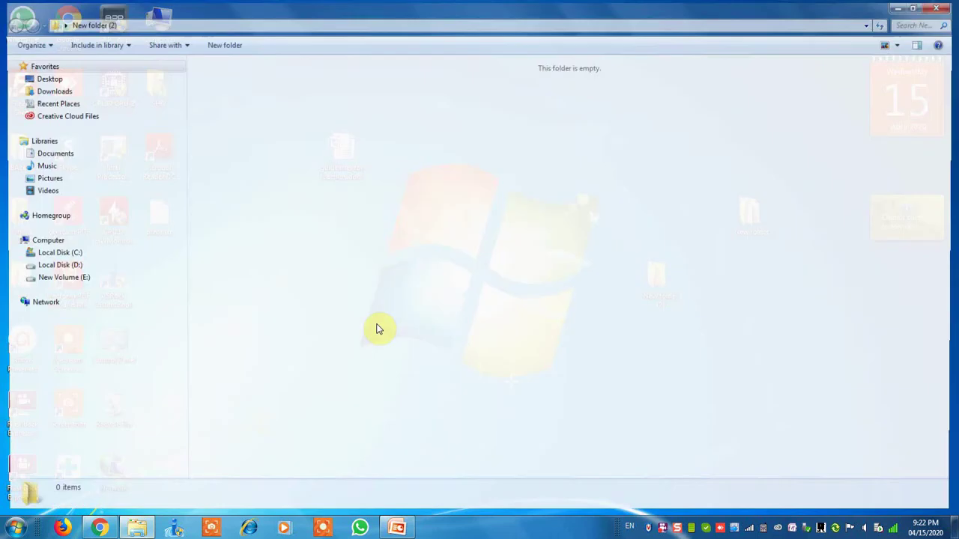
pyautogui.click(945, 6)
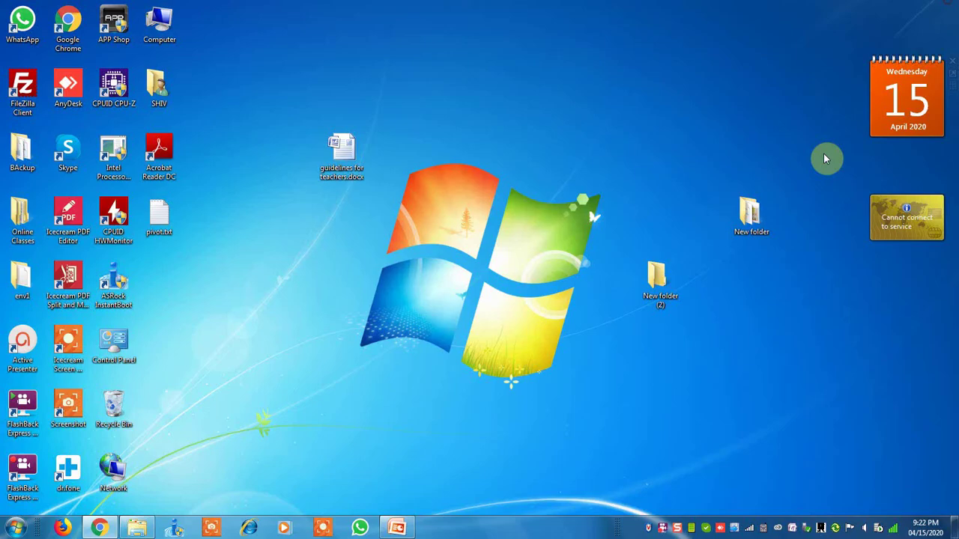
pyautogui.rightClick(757, 207)
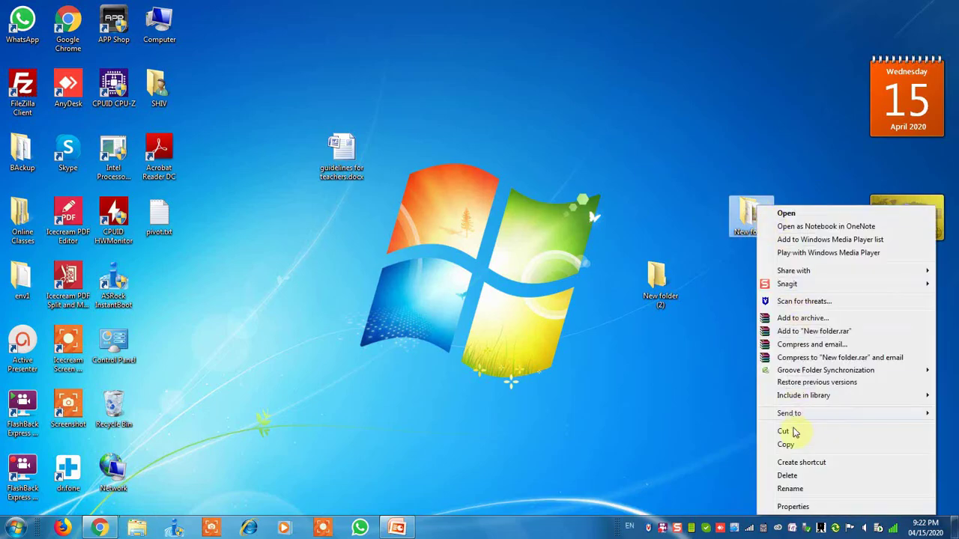
pyautogui.click(785, 445)
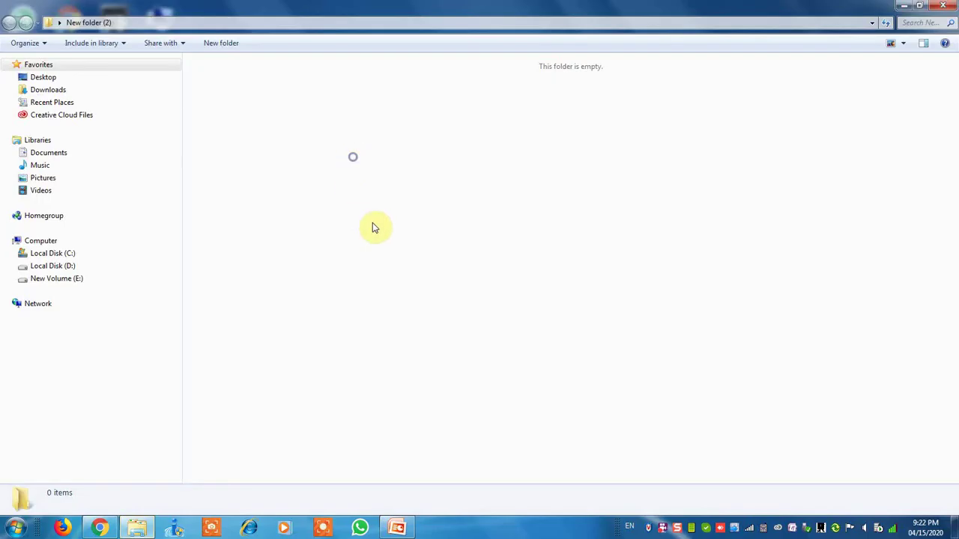
pyautogui.rightClick(353, 155)
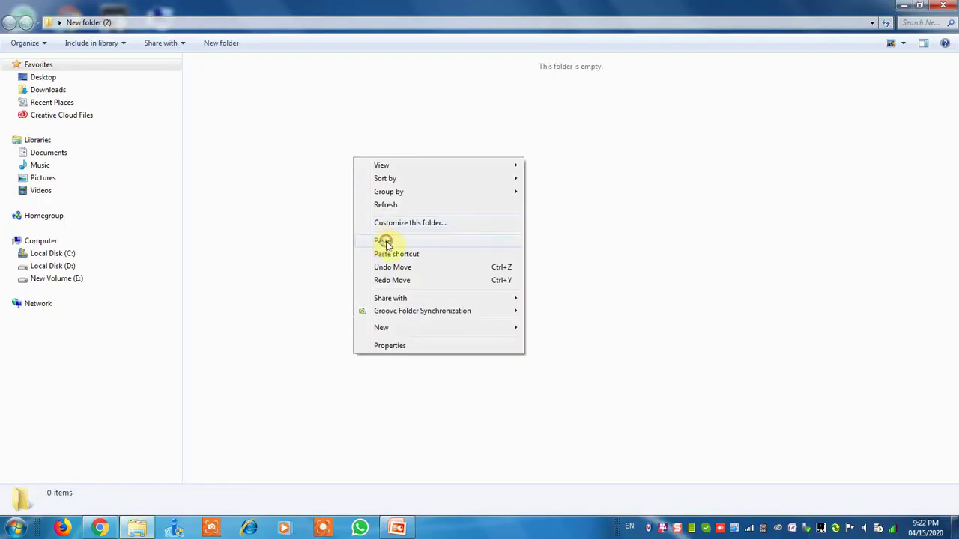
pyautogui.click(372, 242)
# Examine the contents of the pasted New folder inside New folder (2) and of the original on the desktop, closing each window.
pyautogui.doubleClick(280, 160)
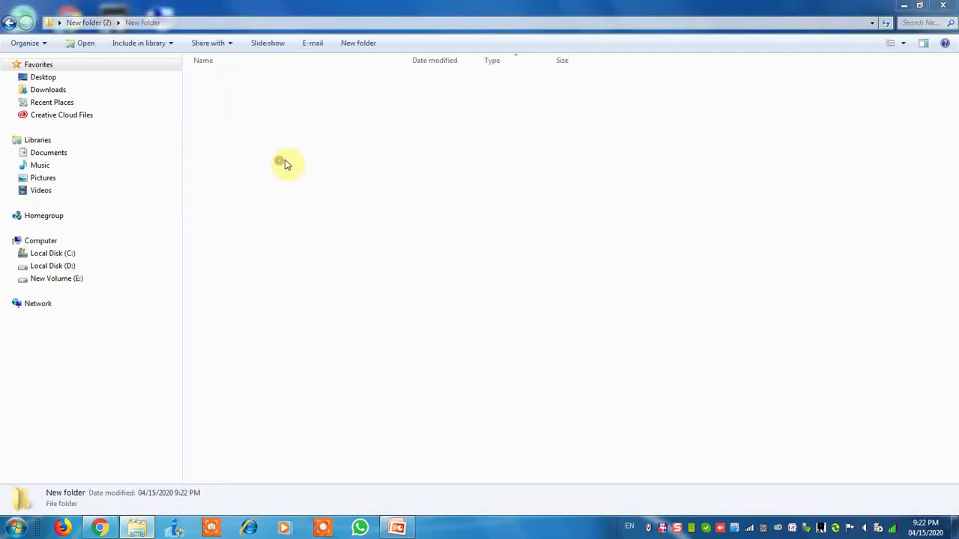
pyautogui.click(943, 6)
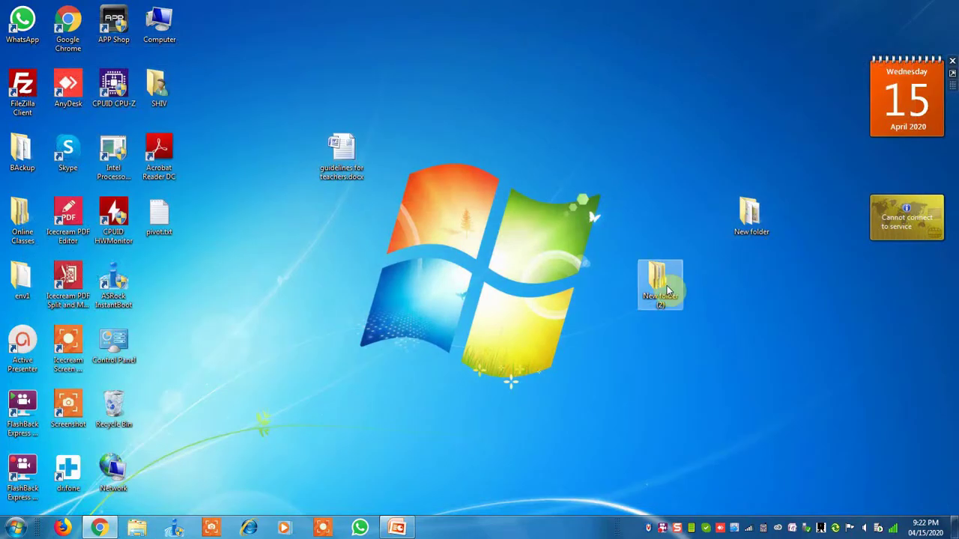
pyautogui.doubleClick(660, 290)
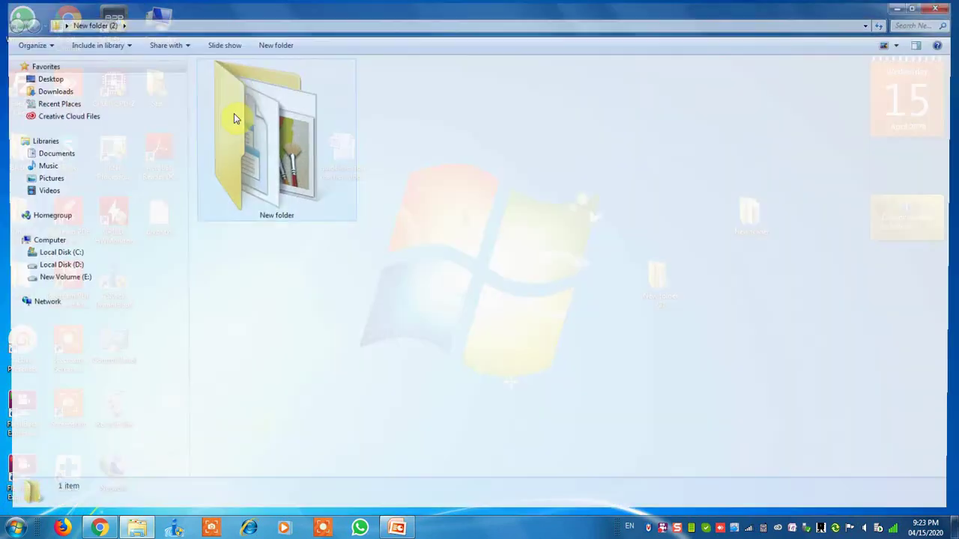
pyautogui.doubleClick(225, 117)
pyautogui.click(943, 7)
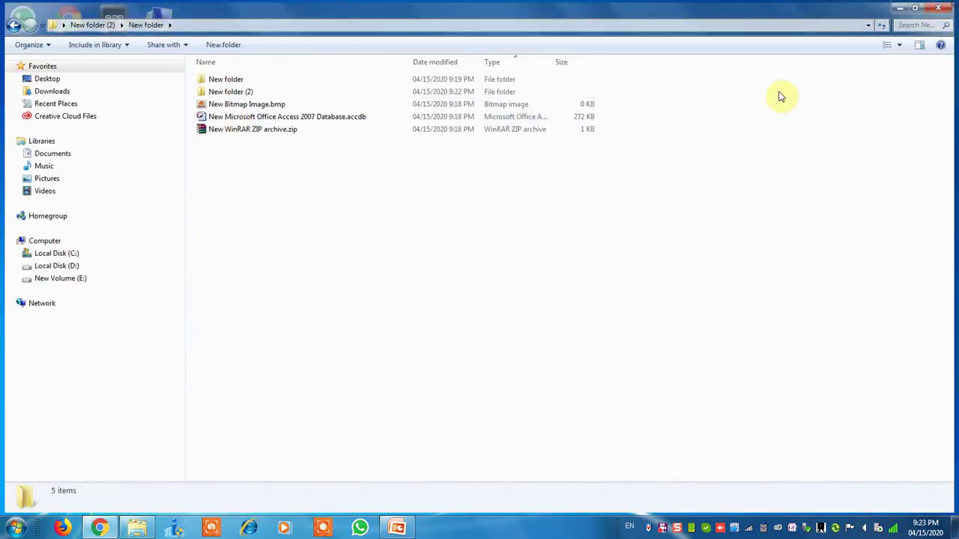
pyautogui.doubleClick(758, 217)
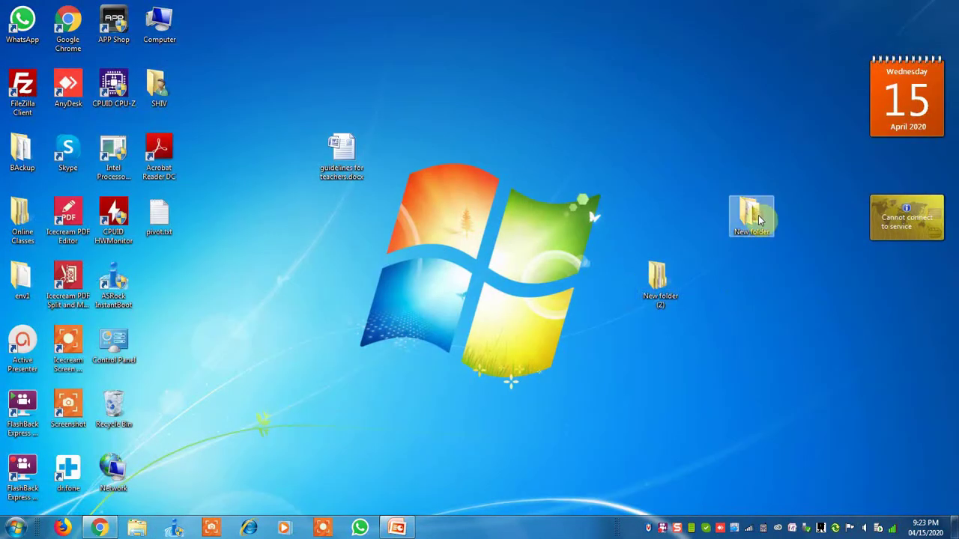
pyautogui.click(943, 7)
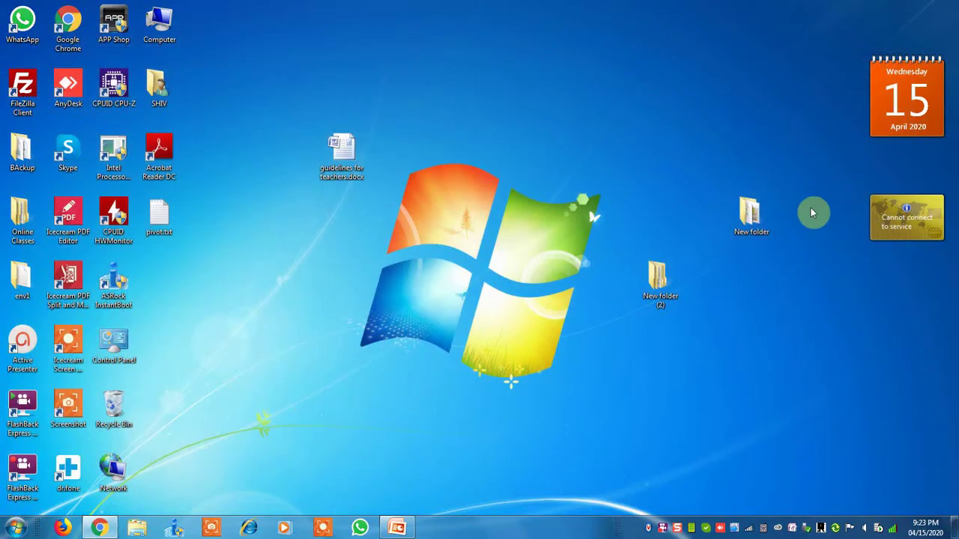
# Copy New folder and paste it three times onto empty spots in the upper part of the desktop.
pyautogui.rightClick(747, 216)
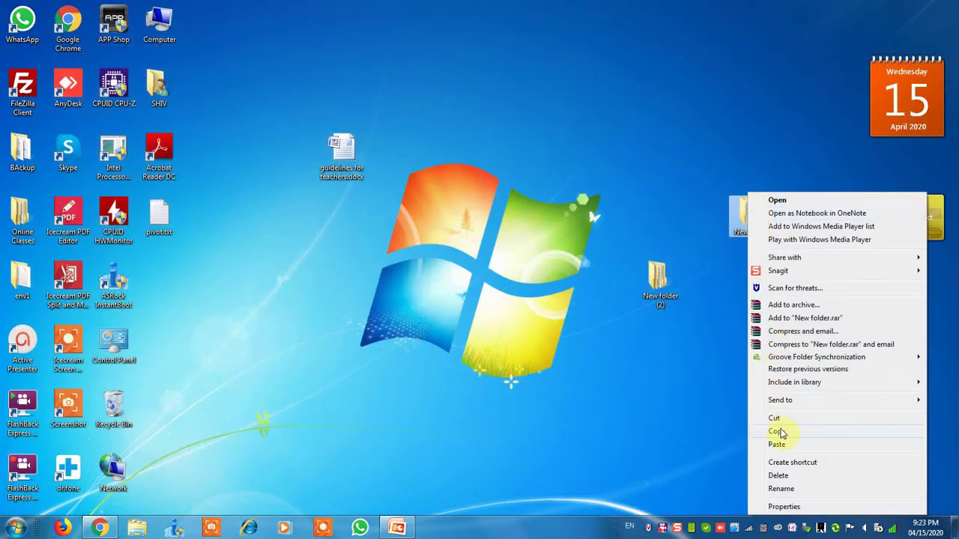
pyautogui.click(778, 432)
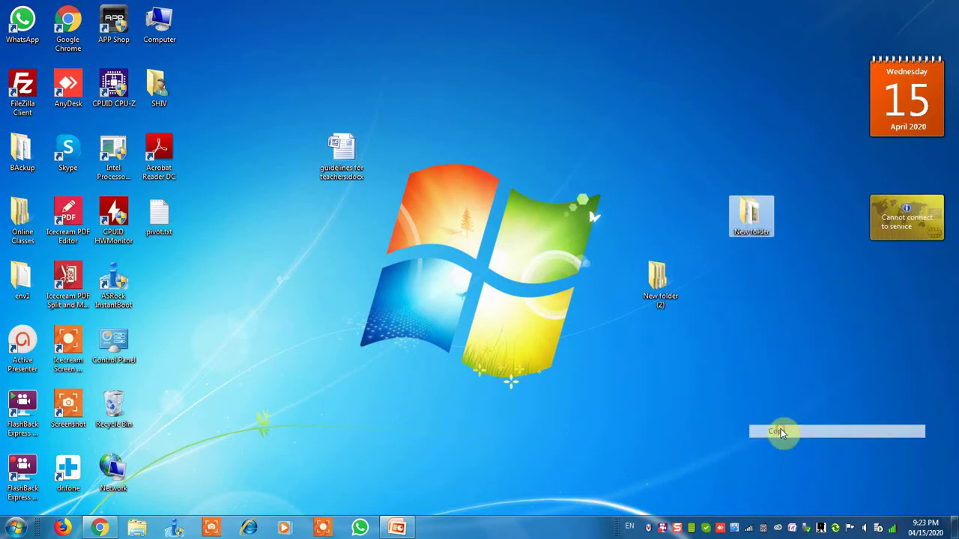
pyautogui.rightClick(581, 37)
pyautogui.click(610, 88)
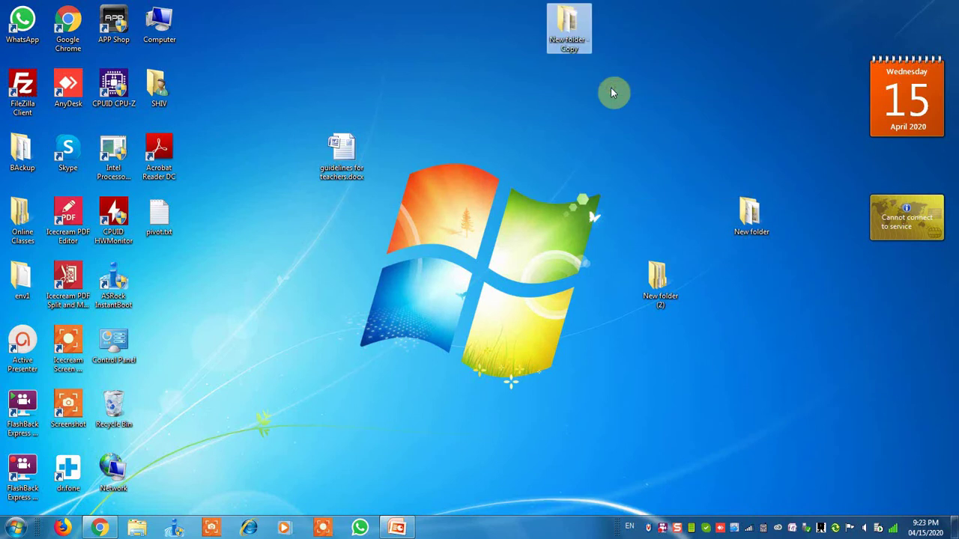
pyautogui.rightClick(644, 68)
pyautogui.click(676, 122)
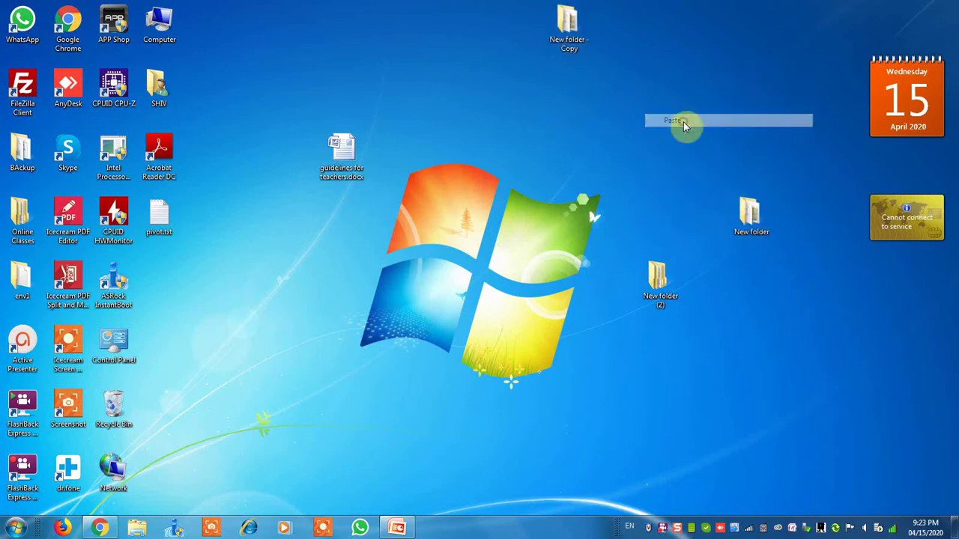
pyautogui.rightClick(563, 100)
pyautogui.click(606, 153)
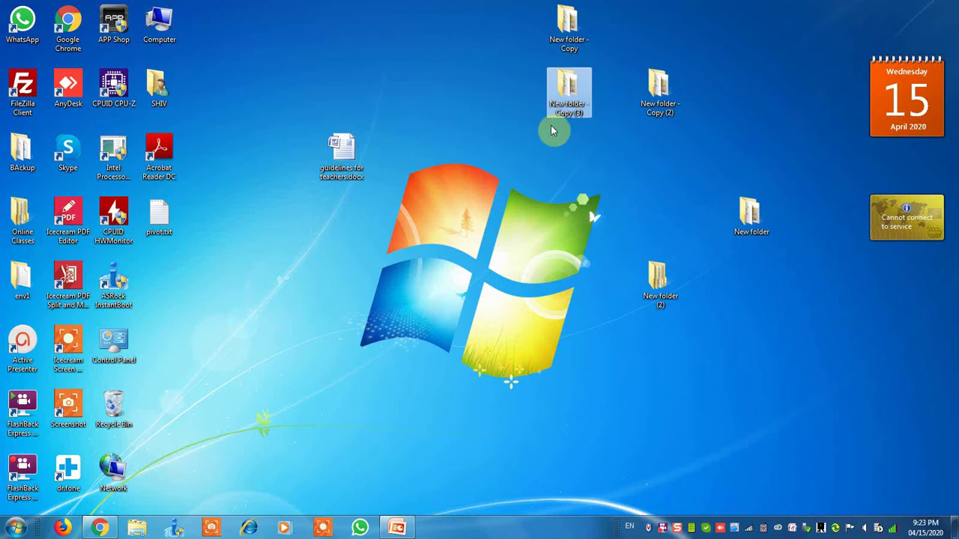
# Cut New folder from the desktop and paste it into New folder (2), merging the folders and replacing the same-named files.
pyautogui.rightClick(750, 209)
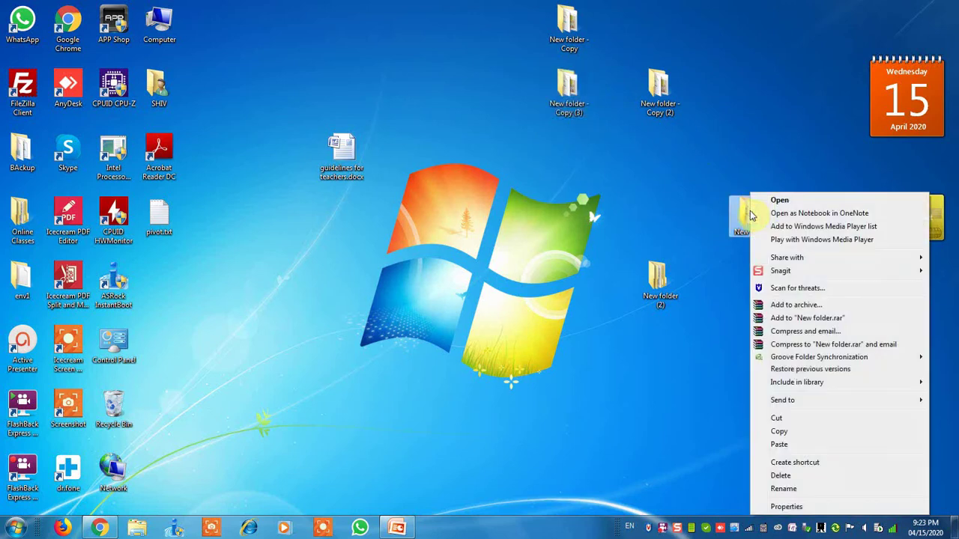
pyautogui.click(778, 417)
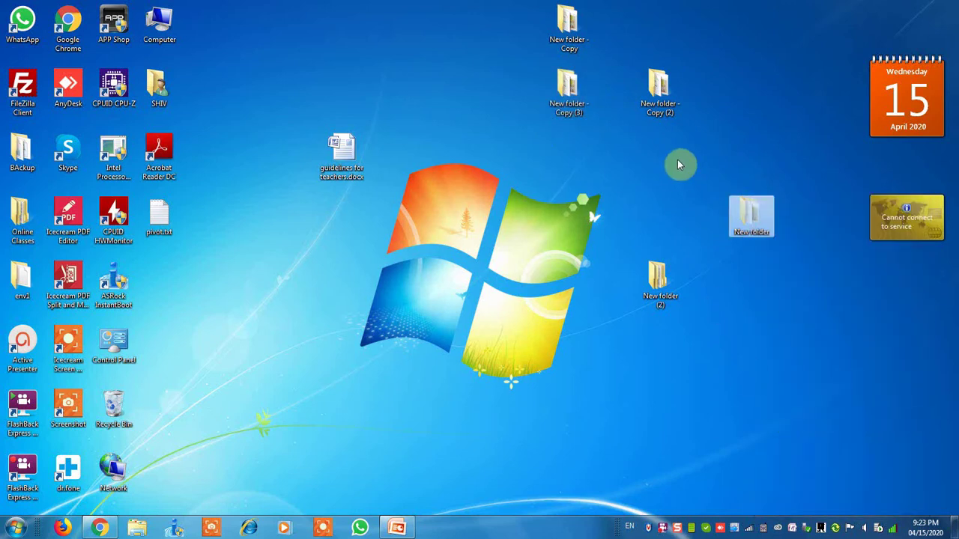
pyautogui.rightClick(649, 283)
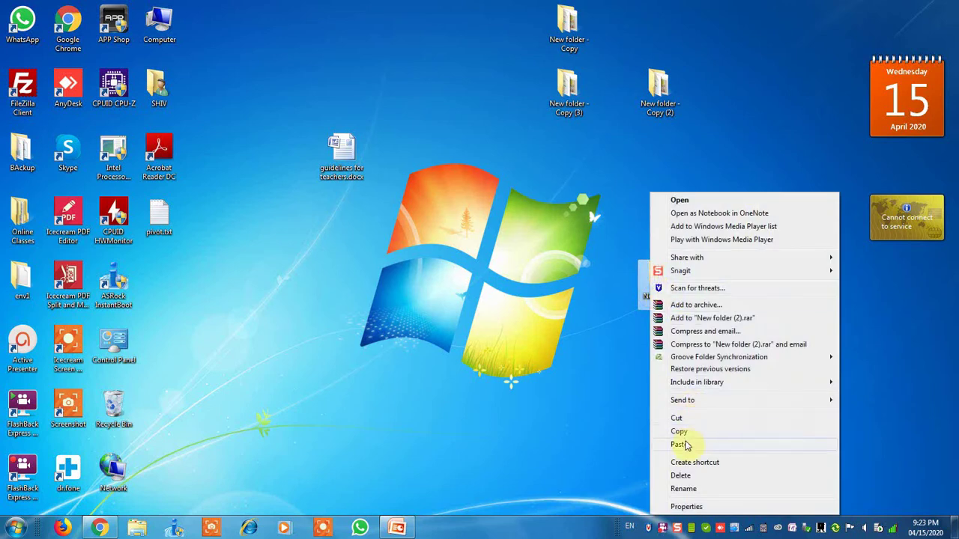
pyautogui.click(683, 443)
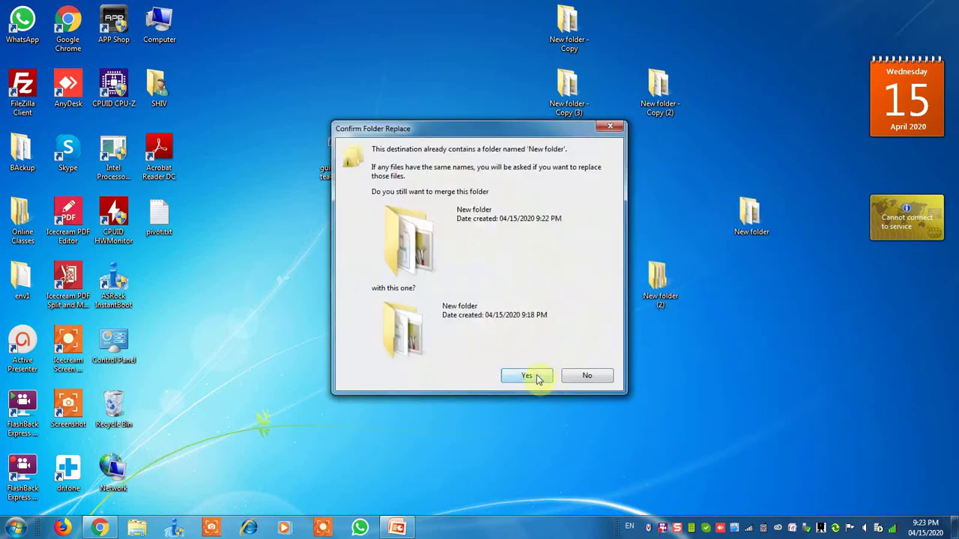
pyautogui.click(538, 380)
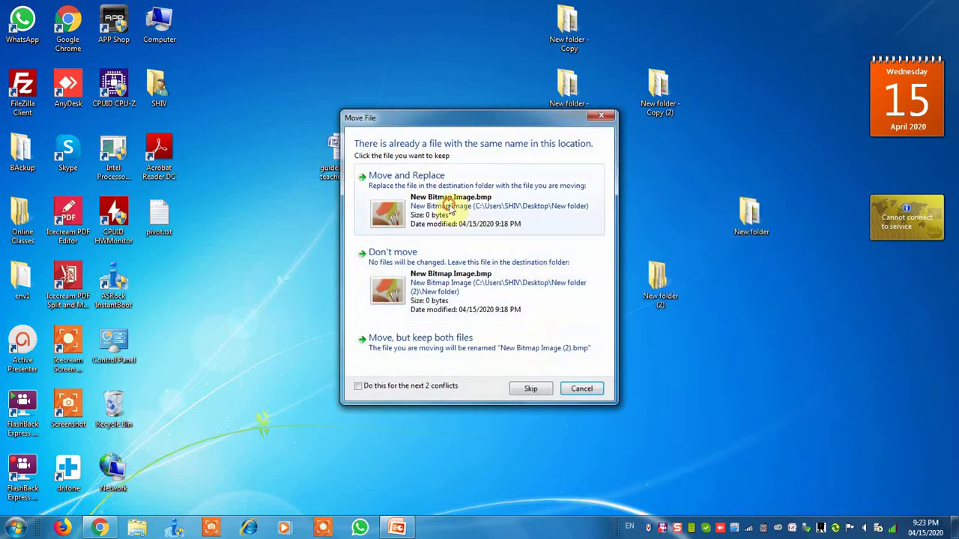
pyautogui.click(450, 206)
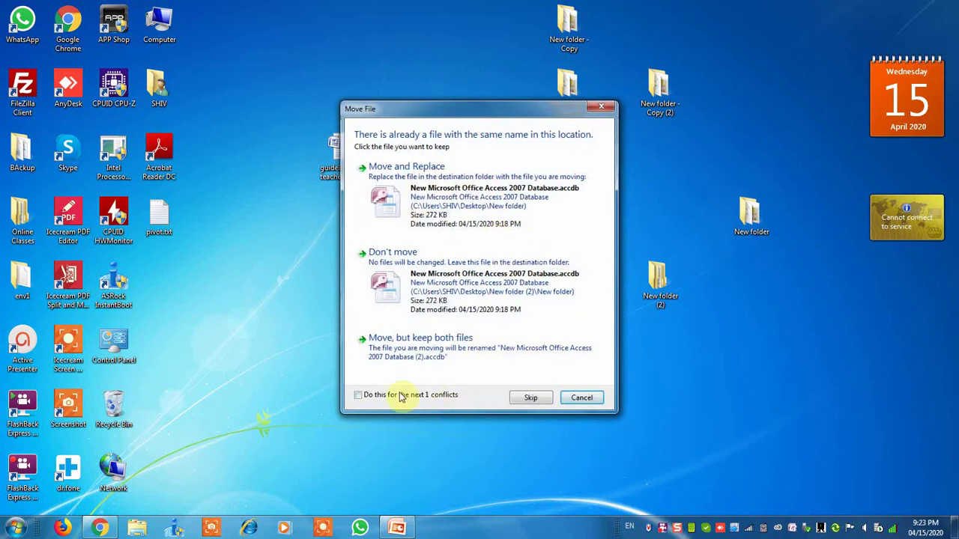
pyautogui.click(450, 196)
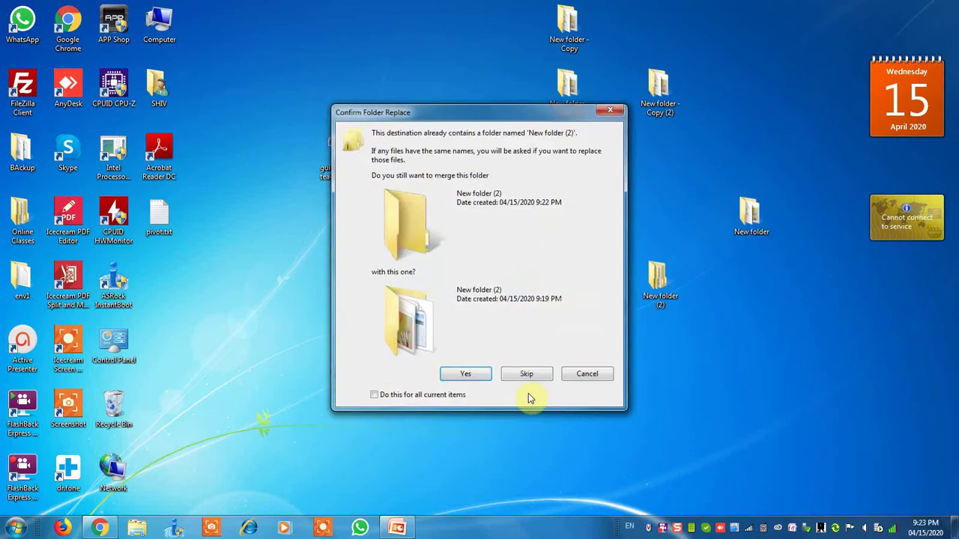
pyautogui.click(469, 374)
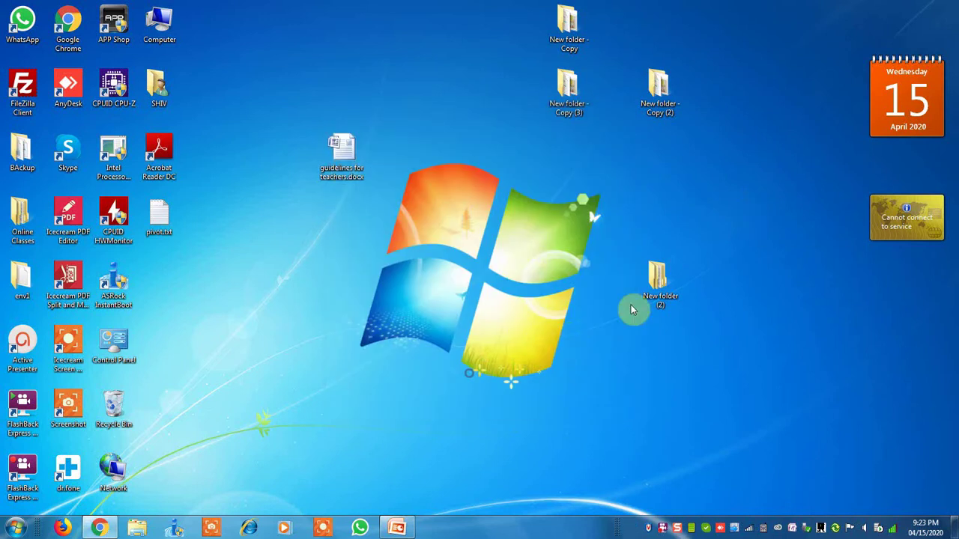
# Cut New folder - Copy (2) from the desktop and paste it into New folder (2).
pyautogui.rightClick(666, 88)
pyautogui.click(708, 280)
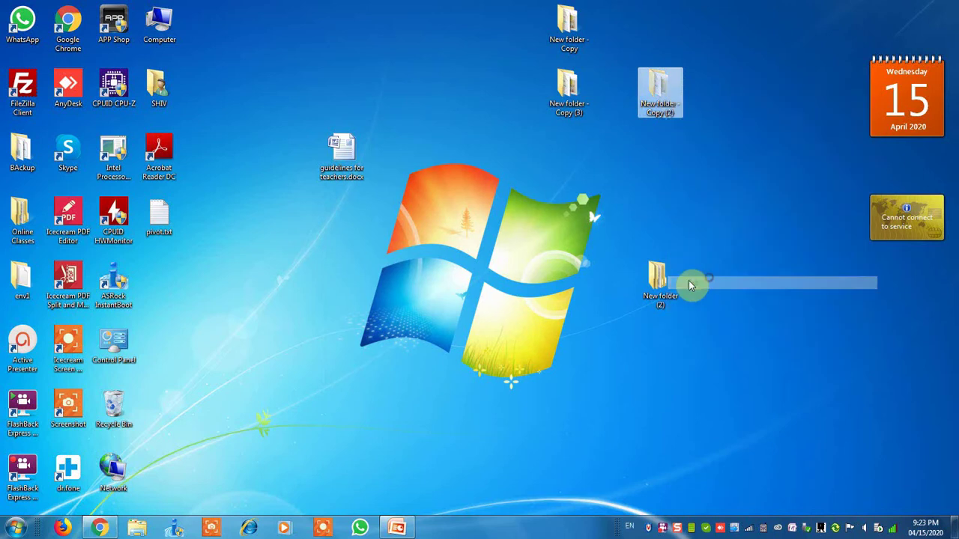
pyautogui.click(667, 284)
pyautogui.rightClick(667, 283)
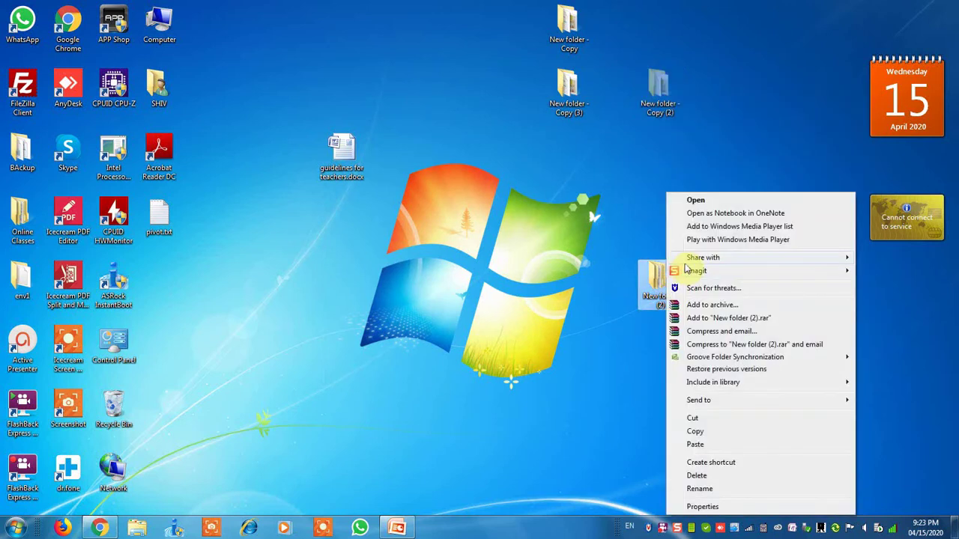
pyautogui.click(704, 444)
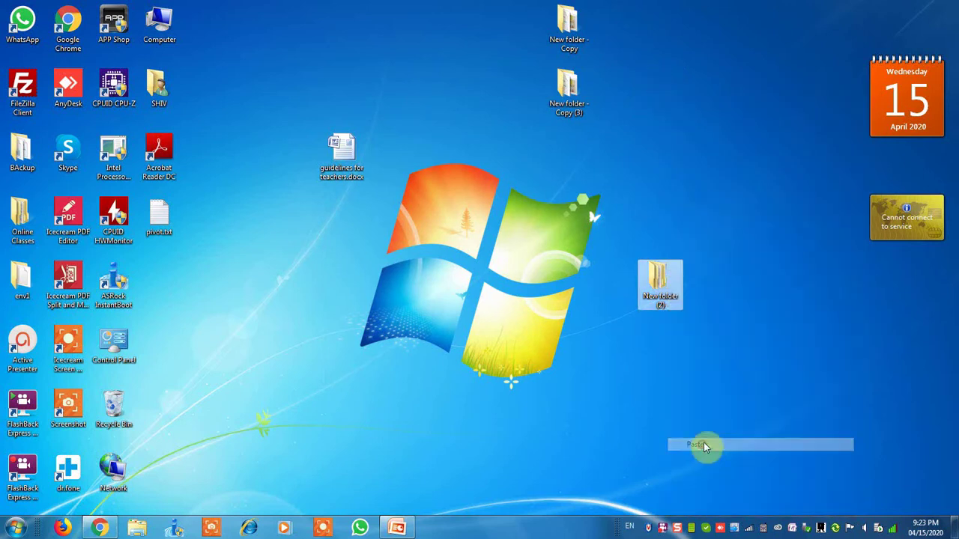
pyautogui.click(658, 296)
# Cut and paste New folder - Copy (3) into New folder (2), and move New folder - Copy directly into the same folder.
pyautogui.click(568, 88)
pyautogui.rightClick(567, 86)
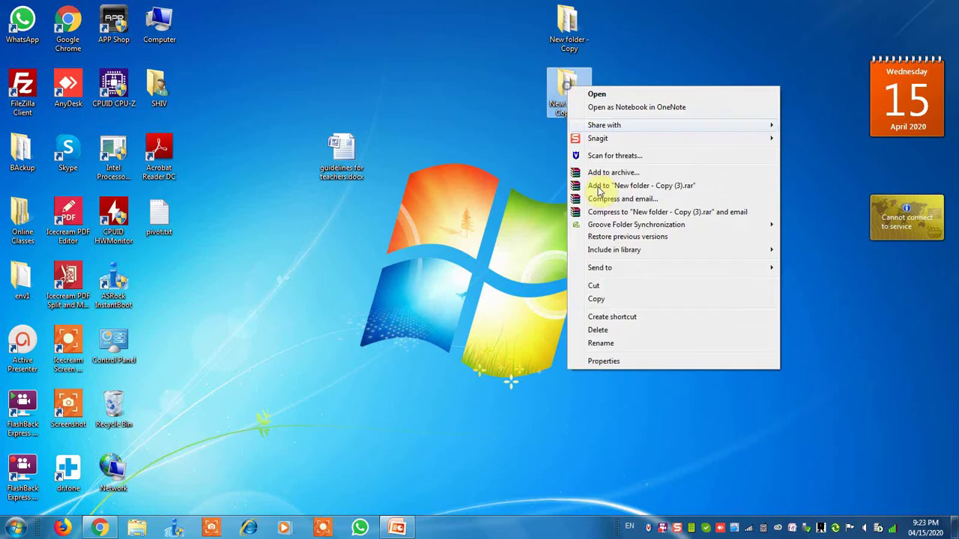
pyautogui.click(613, 287)
pyautogui.rightClick(653, 284)
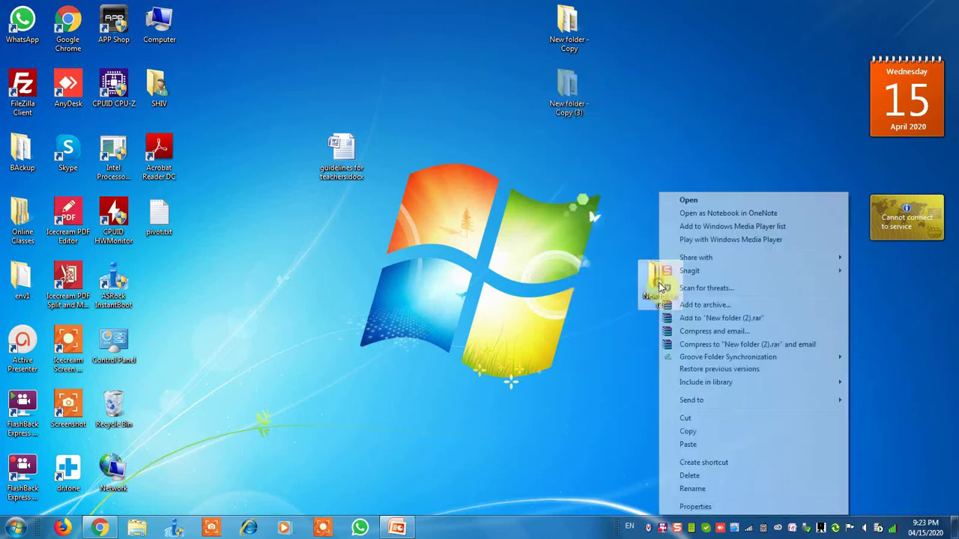
pyautogui.click(688, 445)
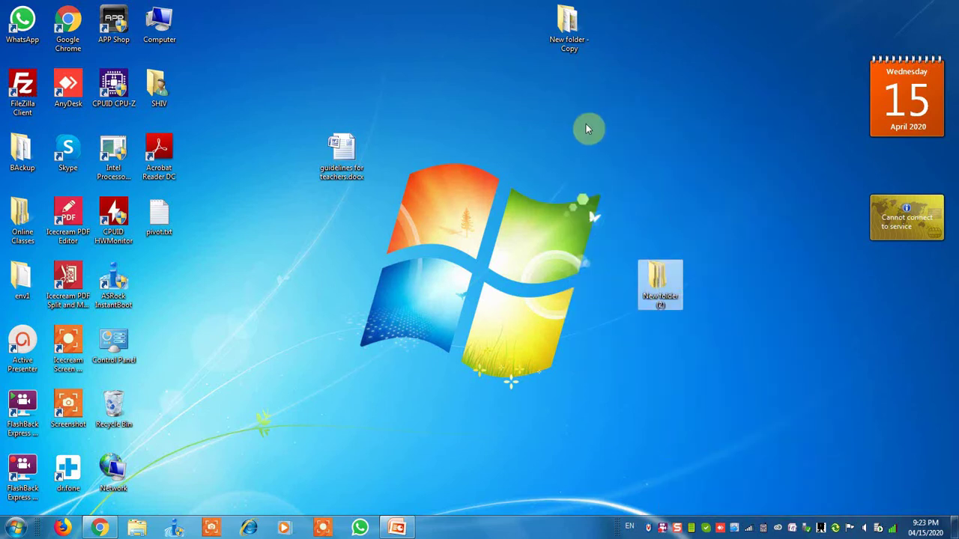
pyautogui.moveTo(567, 32); pyautogui.dragTo(659, 279)
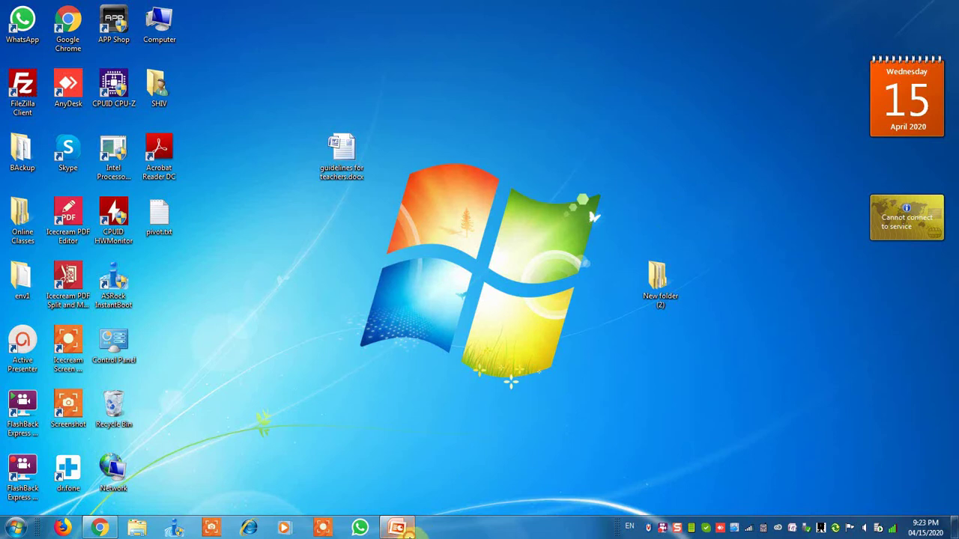
pyautogui.click(408, 531)
pyautogui.click(410, 530)
pyautogui.rightClick(733, 228)
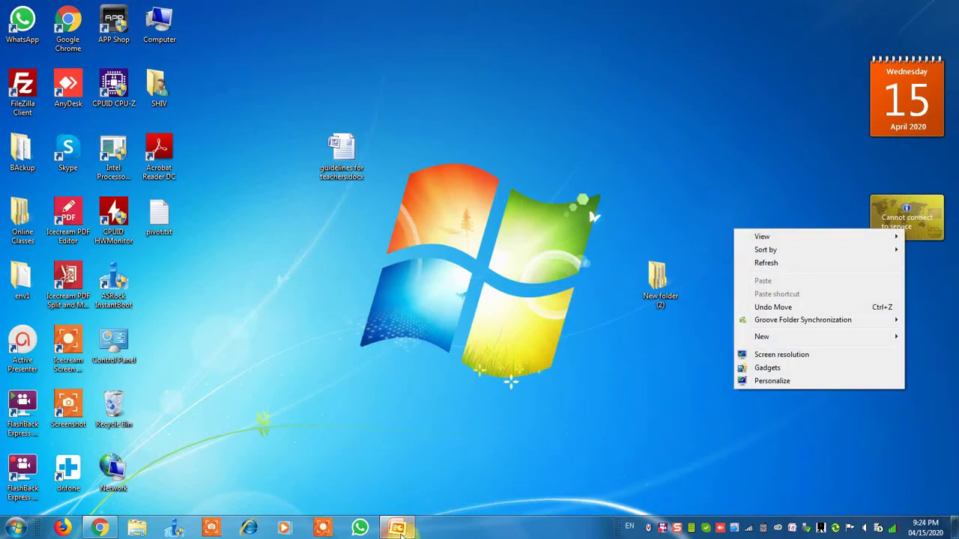
pyautogui.rightClick(721, 164)
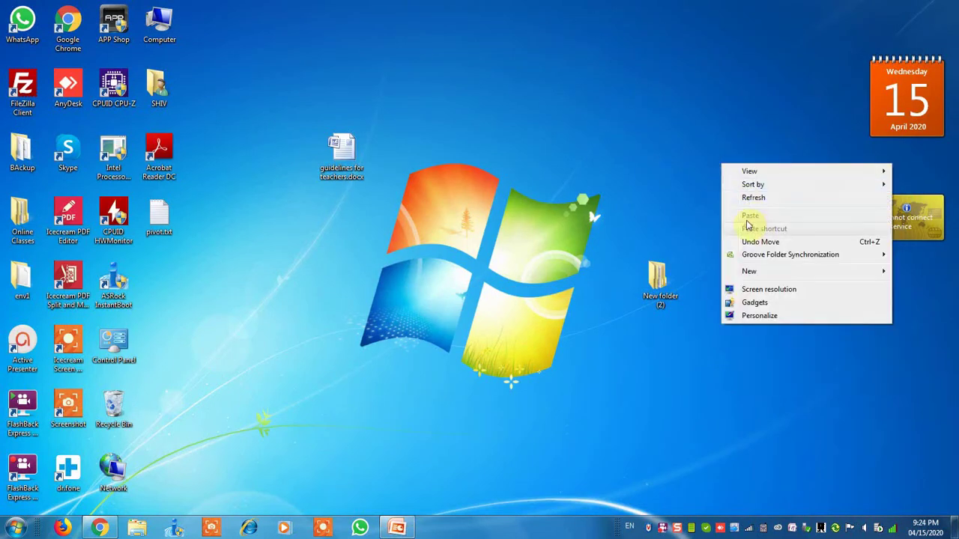
pyautogui.click(664, 281)
pyautogui.rightClick(662, 282)
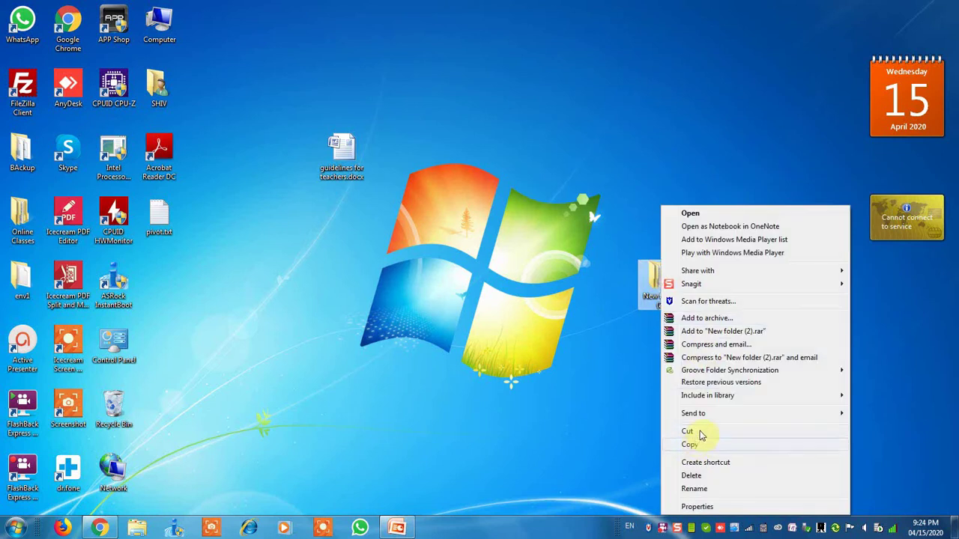
pyautogui.click(609, 314)
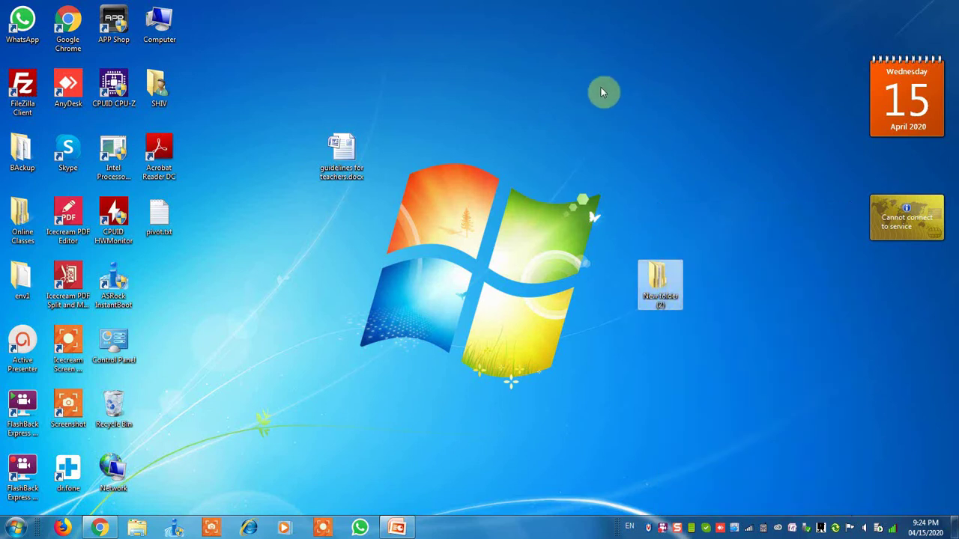
# Copy New folder (2) on the desktop and switch back to the PowerPoint presentation.
pyautogui.moveTo(534, 36); pyautogui.dragTo(788, 231)
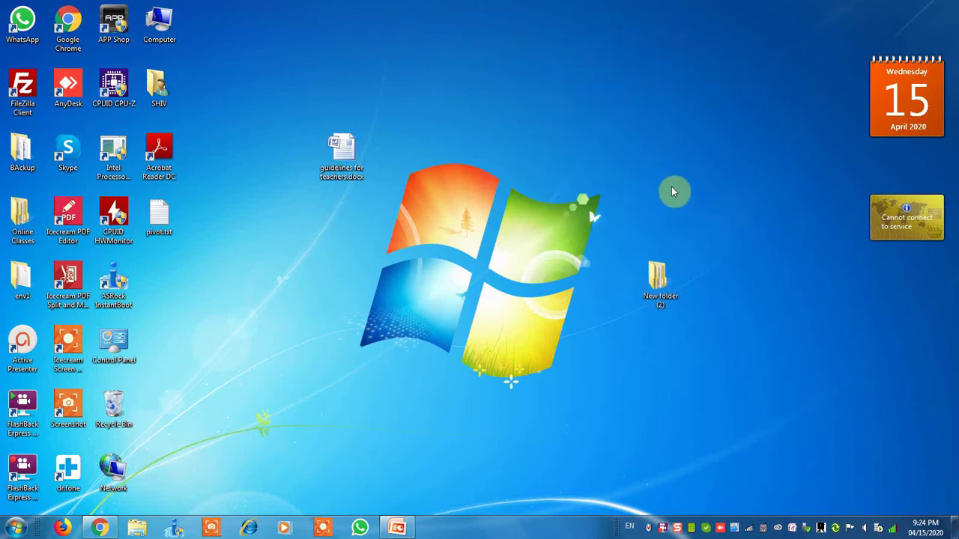
pyautogui.click(659, 286)
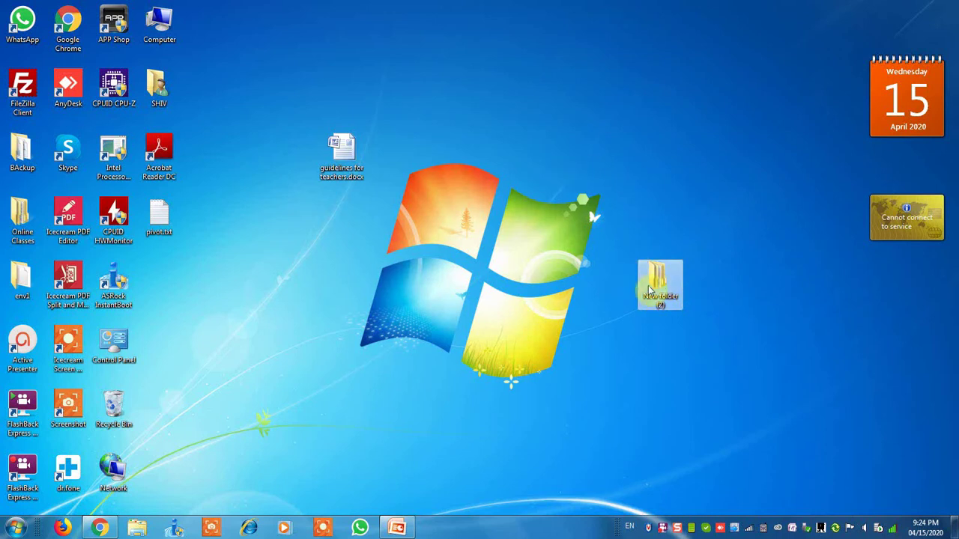
pyautogui.rightClick(743, 259)
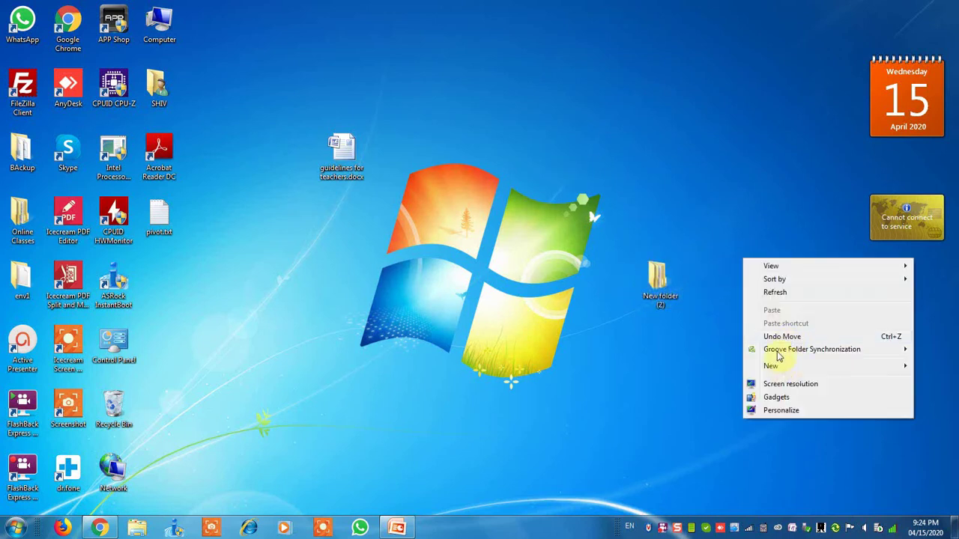
pyautogui.rightClick(669, 292)
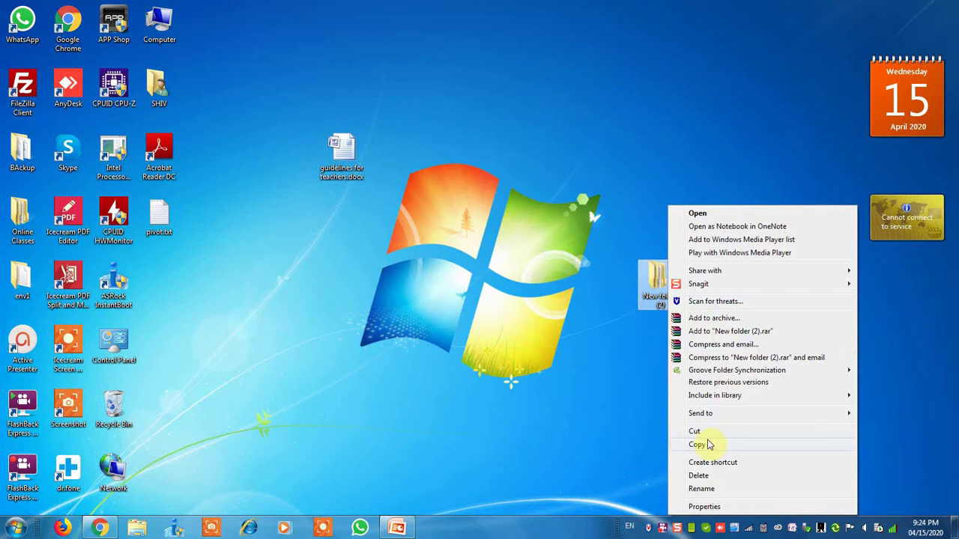
pyautogui.click(707, 445)
pyautogui.rightClick(771, 278)
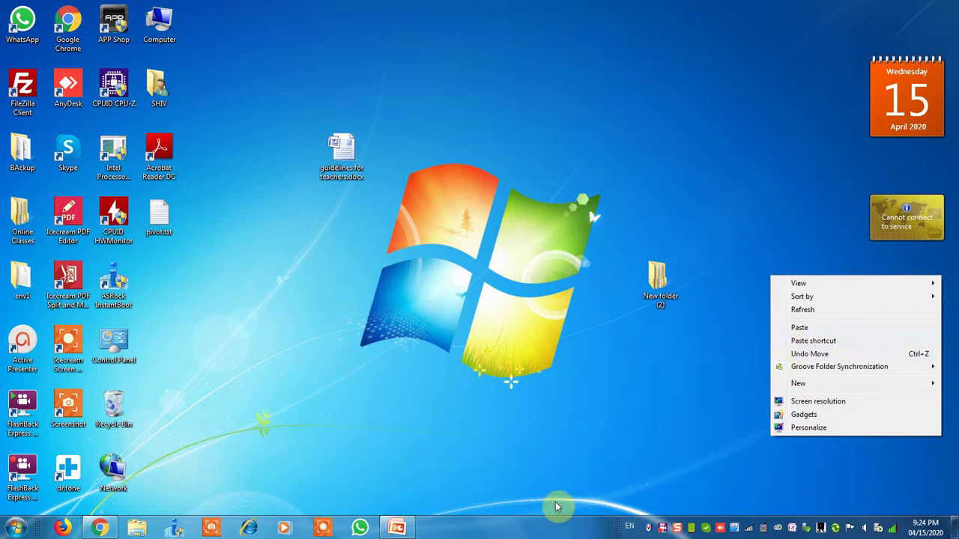
pyautogui.click(473, 483)
pyautogui.click(391, 529)
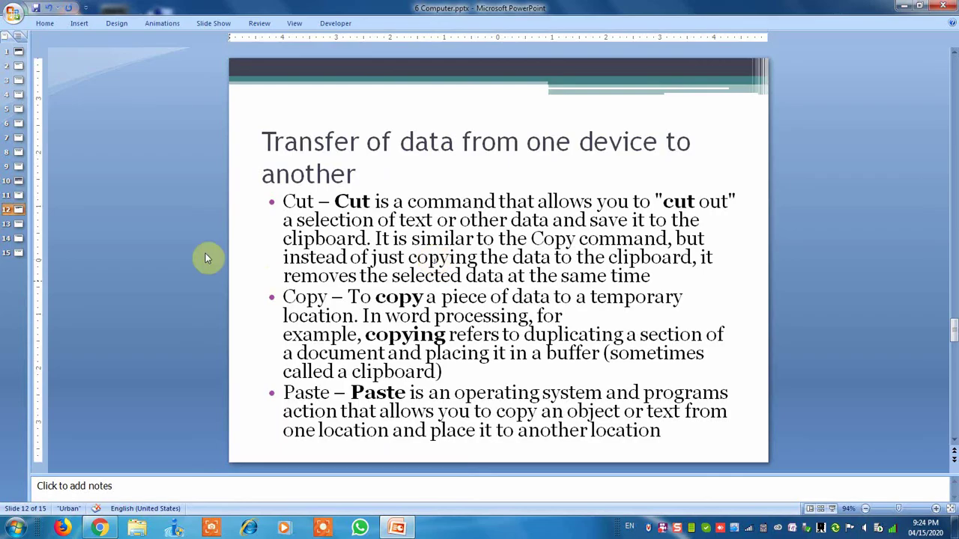
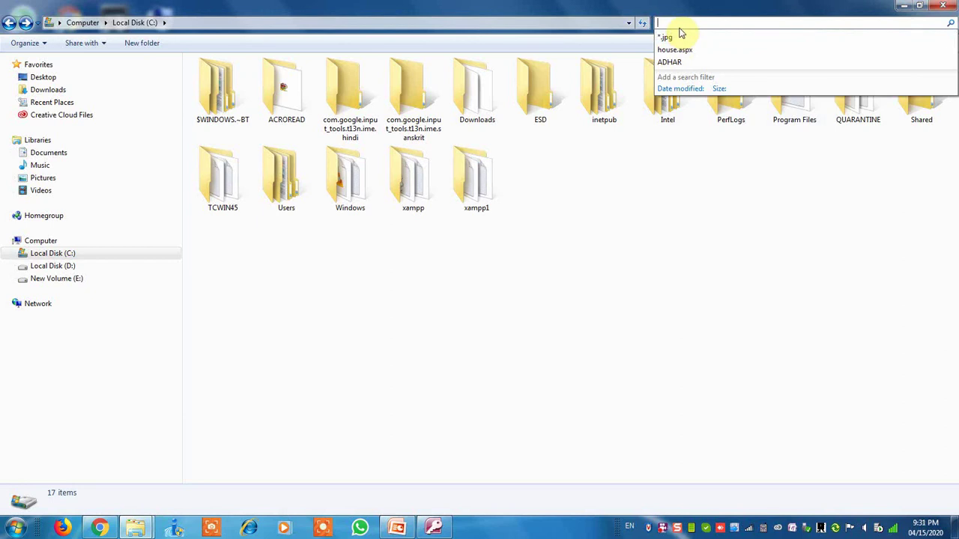
# Search Local Disk (C:) with the wildcard pattern a????*.jpg.
pyautogui.click(680, 30)
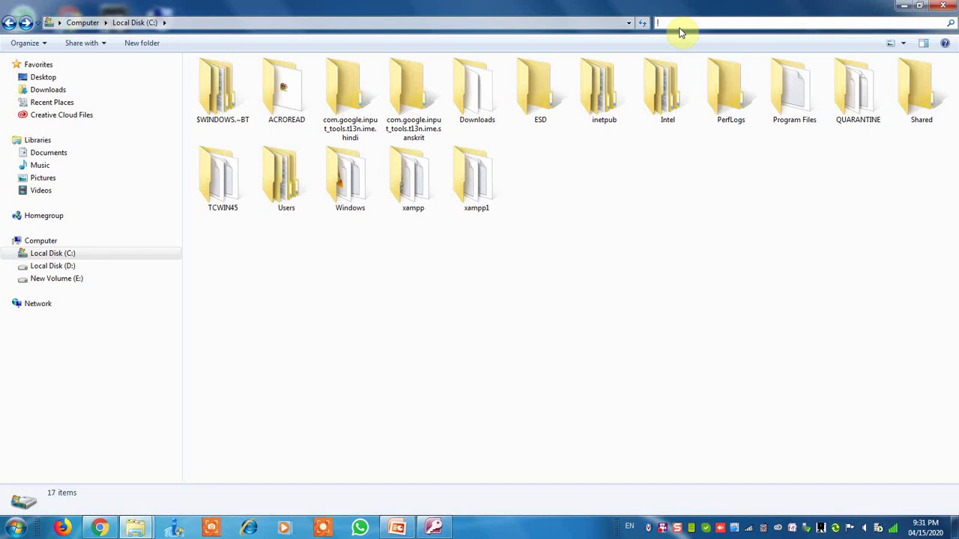
pyautogui.write('a/')
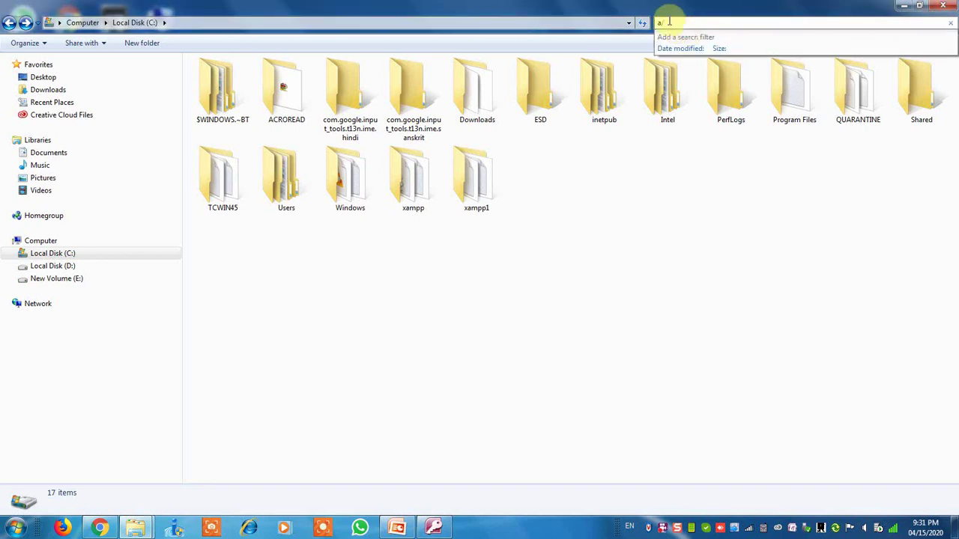
pyautogui.press('BackSpace')
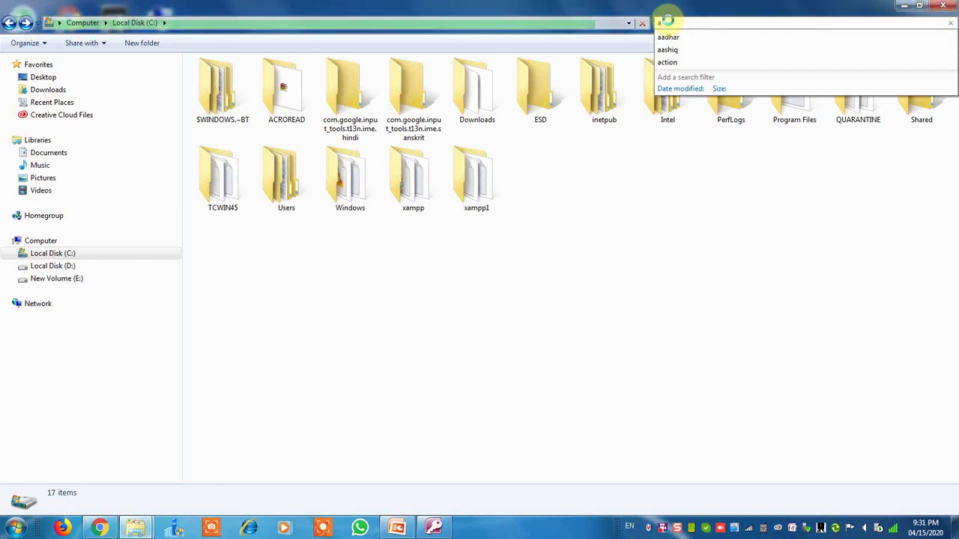
pyautogui.write('????')
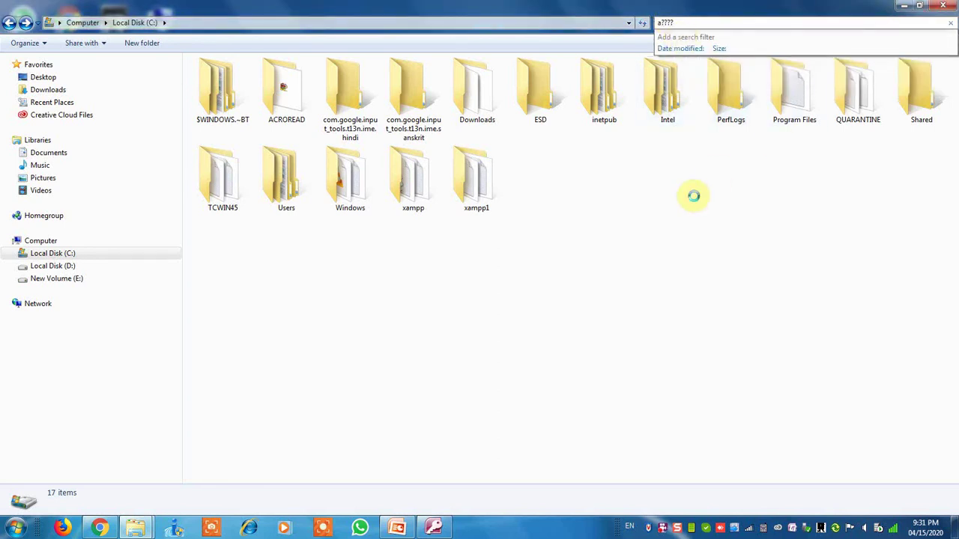
pyautogui.write('*.jpg')
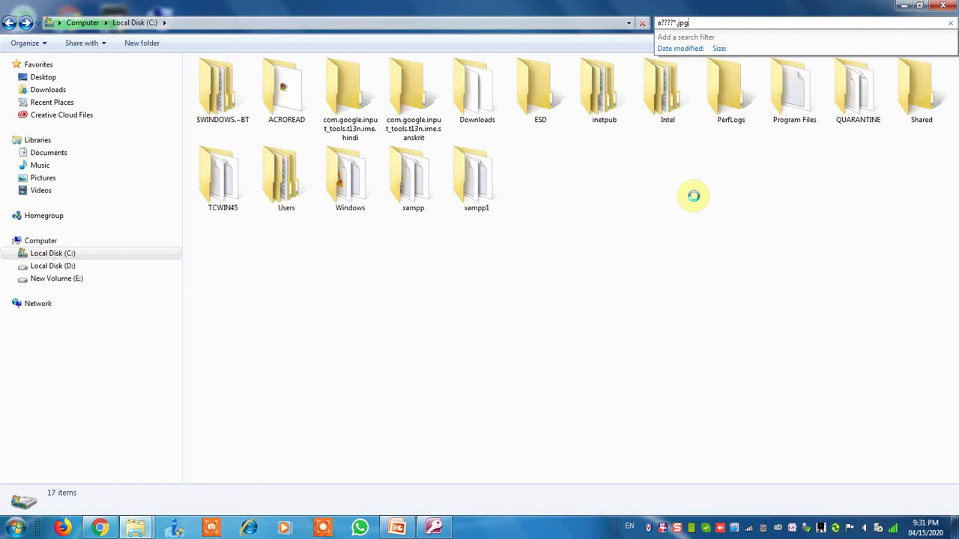
pyautogui.press('Return')
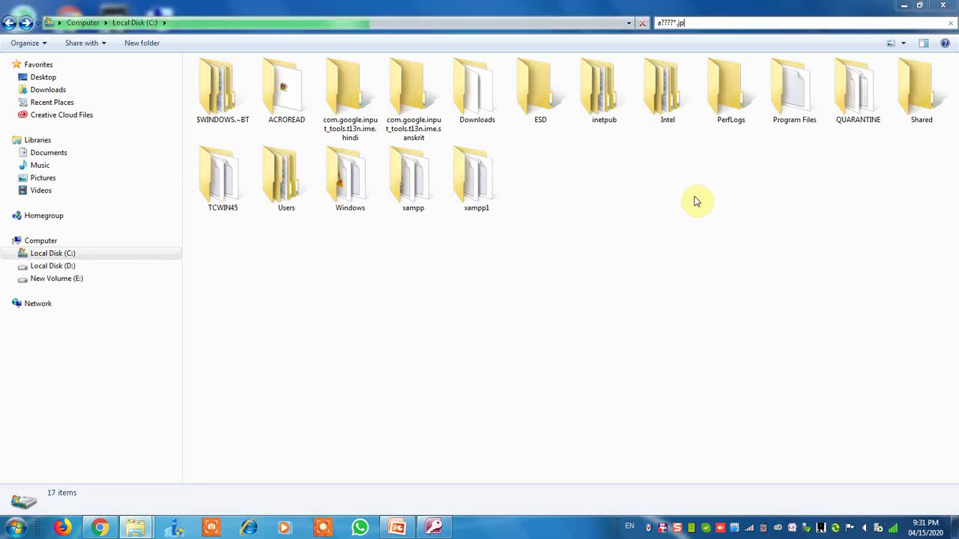
# Change the Local Disk (C:) search pattern to a????*.* and close the Explorer window.
pyautogui.press('BackSpace')
pyautogui.press('BackSpace')
pyautogui.press('BackSpace')
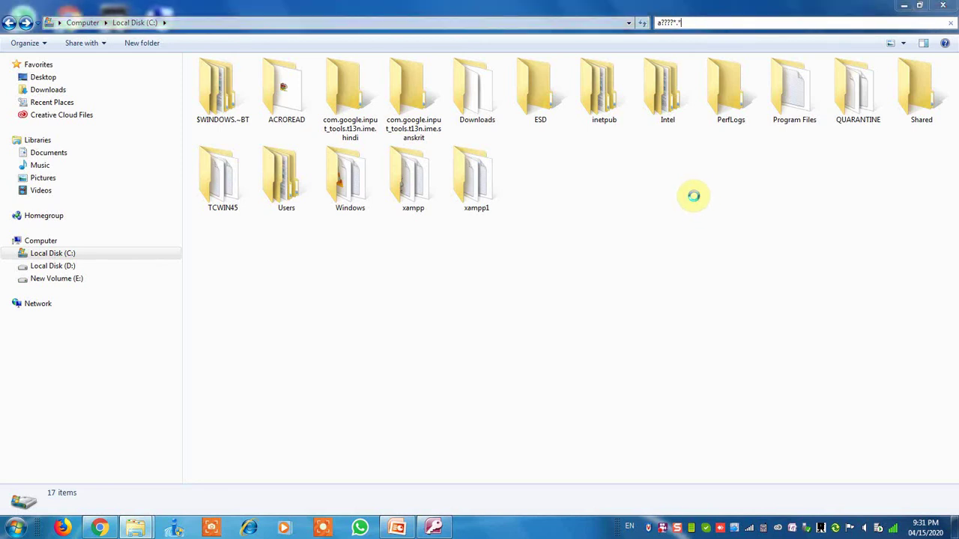
pyautogui.write('*')
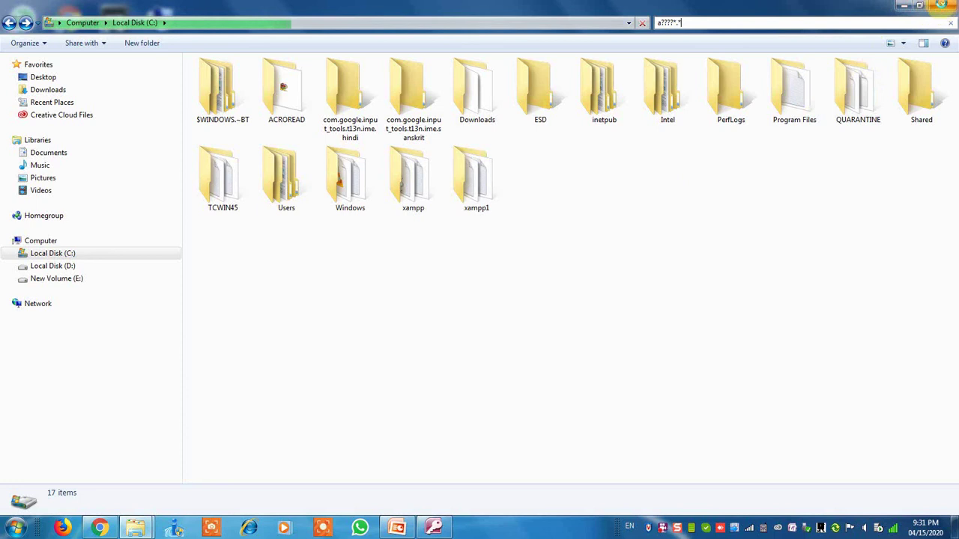
pyautogui.click(943, 6)
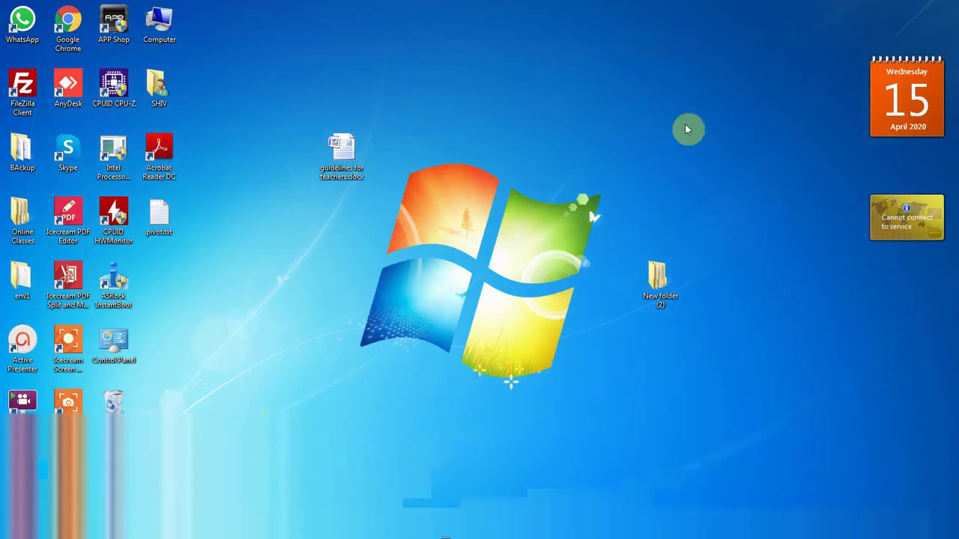
# Open New folder (2) from the desktop and display its contents in Details view.
pyautogui.doubleClick(664, 282)
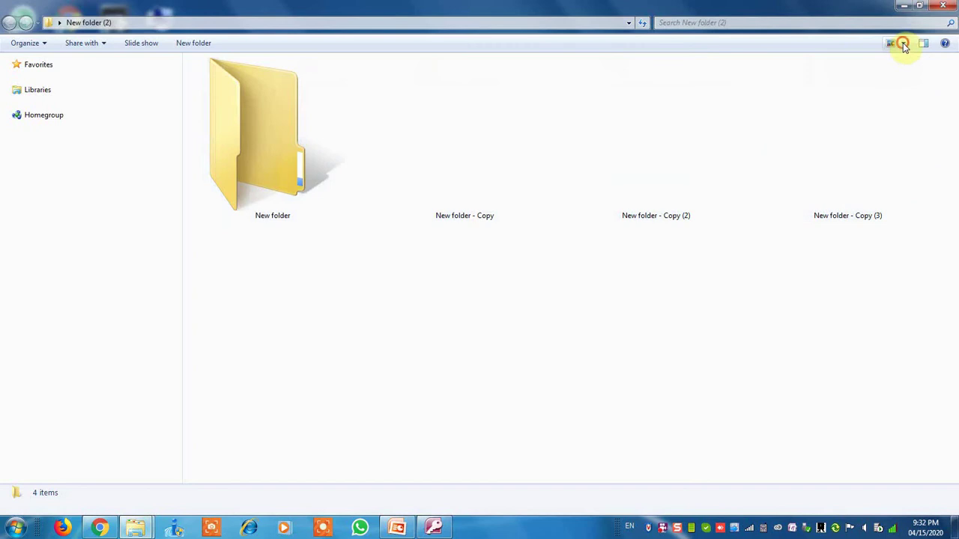
pyautogui.click(903, 43)
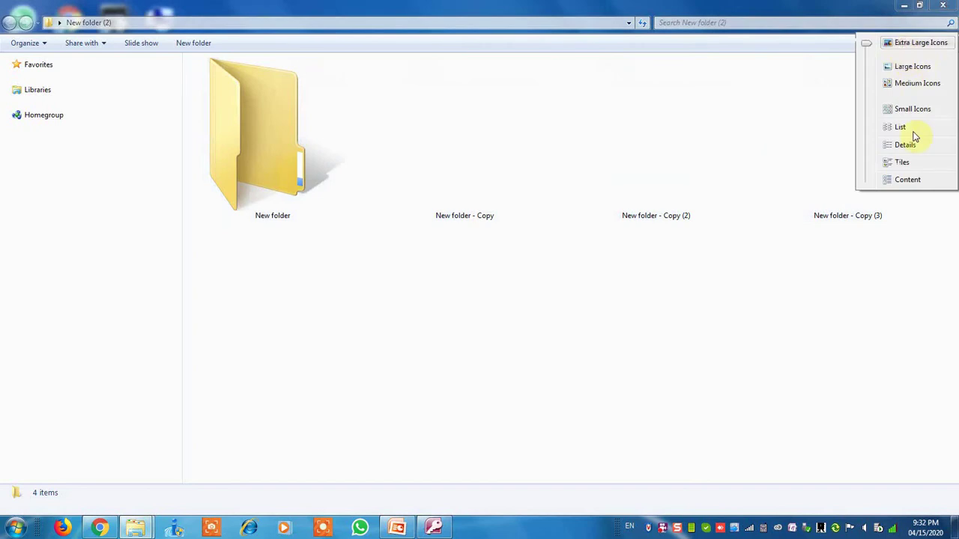
pyautogui.click(907, 83)
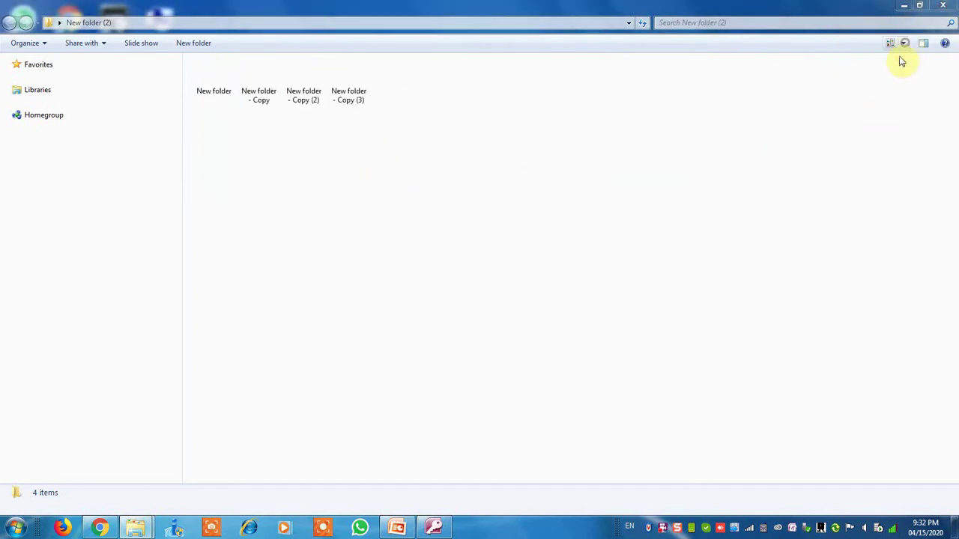
pyautogui.click(902, 43)
pyautogui.click(906, 113)
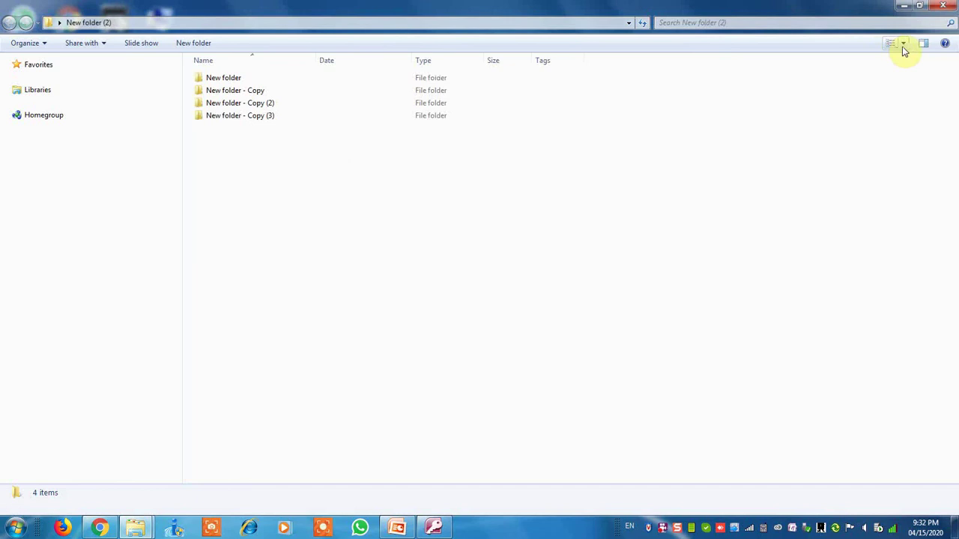
pyautogui.click(902, 43)
pyautogui.click(904, 113)
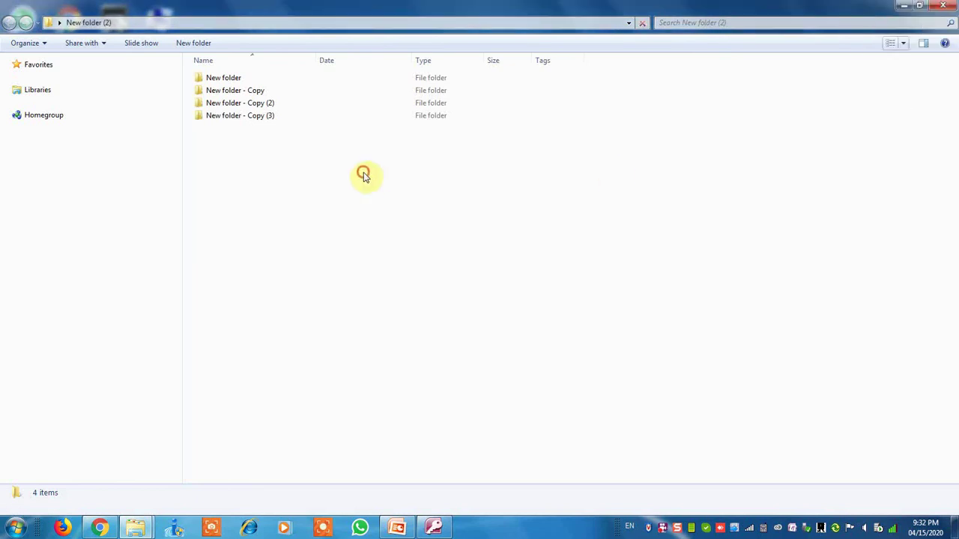
# Create a text document inside New folder (2) and enter abcd.txt as its name.
pyautogui.rightClick(240, 170)
pyautogui.moveTo(353, 327)
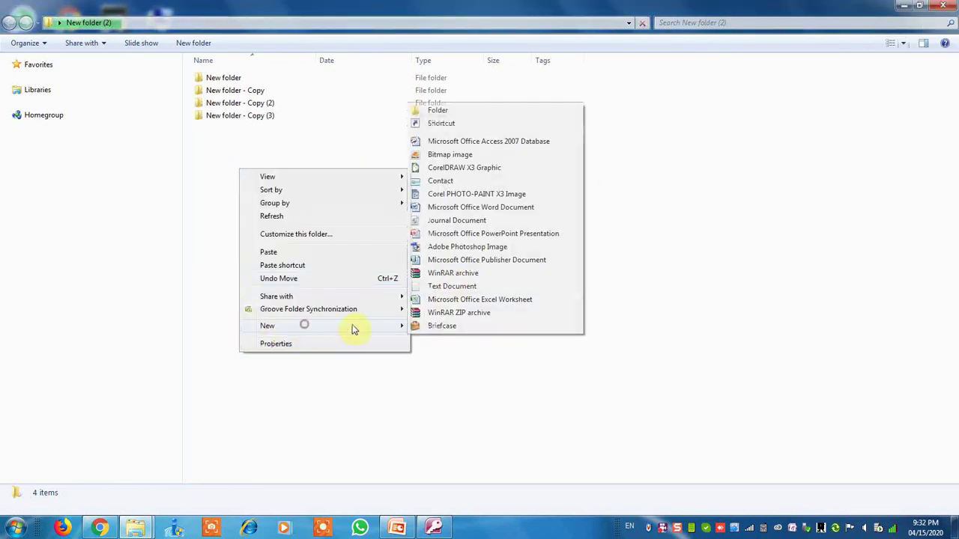
pyautogui.click(450, 286)
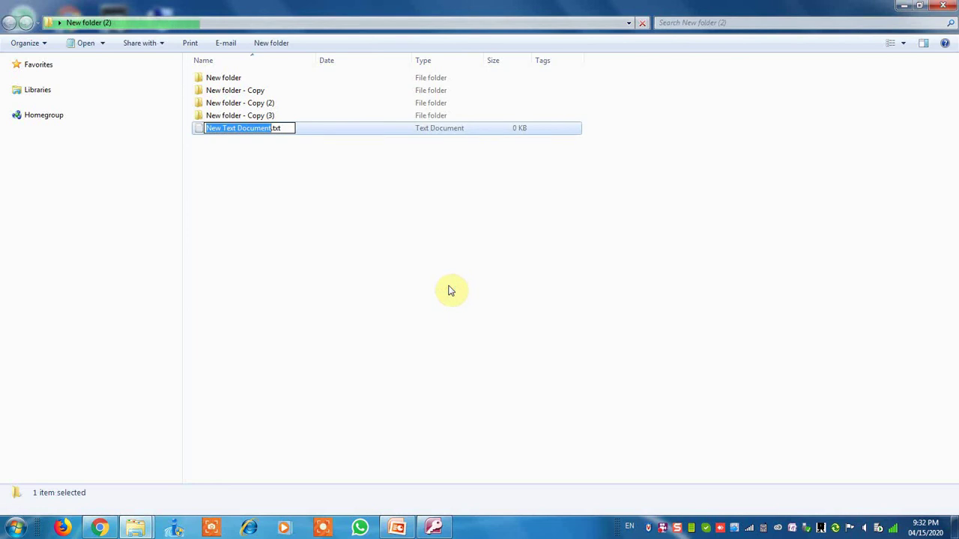
pyautogui.write('abc')
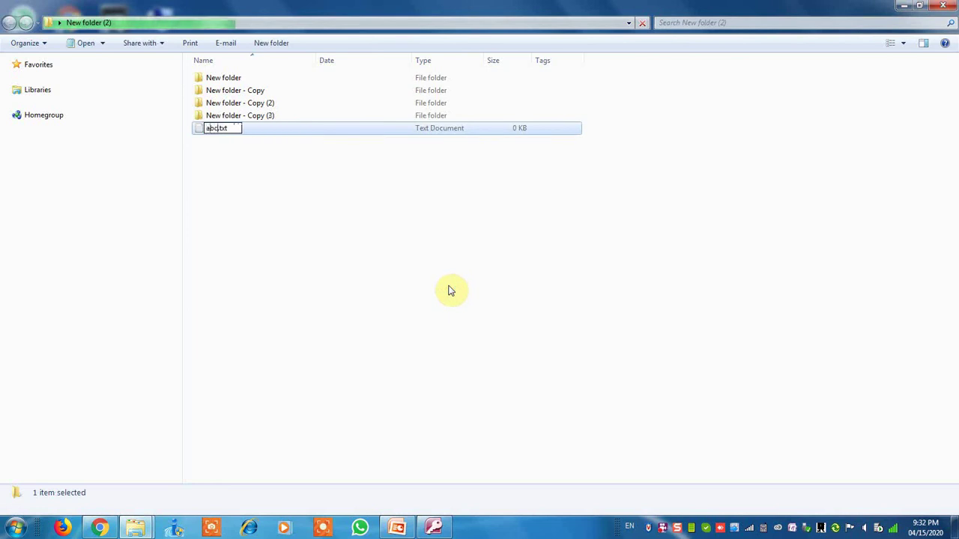
pyautogui.write('d')
pyautogui.press('End')
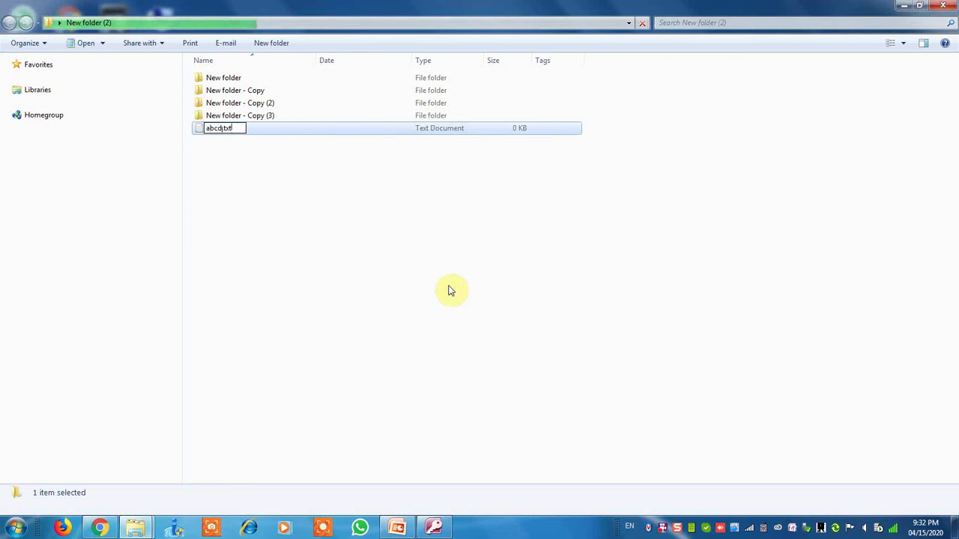
pyautogui.press('Escape')
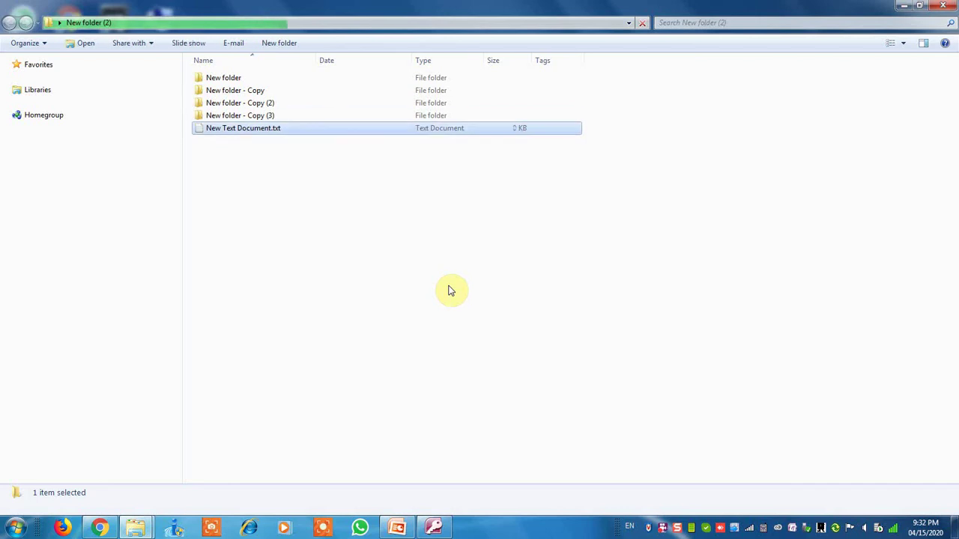
# Try again to rename New Text Document.txt as abcd.txt.
pyautogui.press('F2')
pyautogui.write('abc')
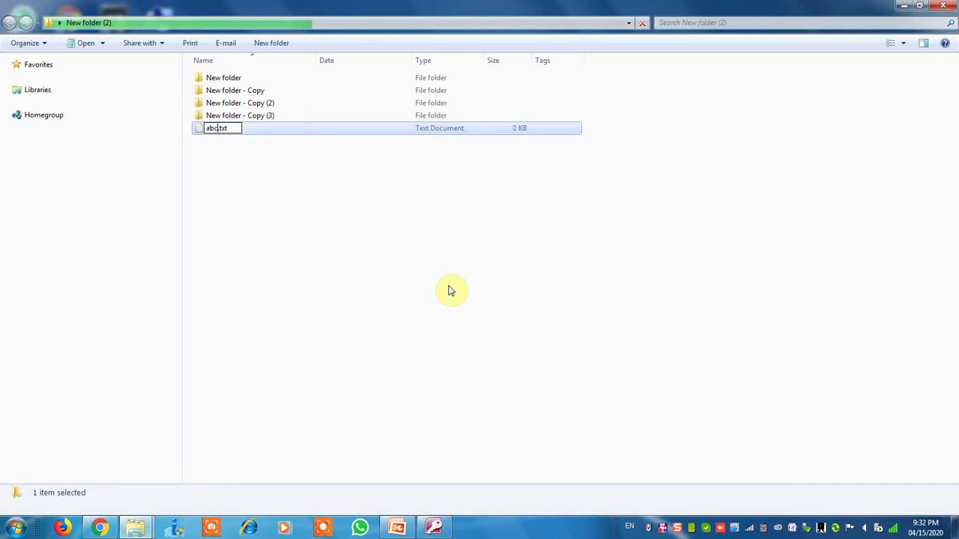
pyautogui.write('d')
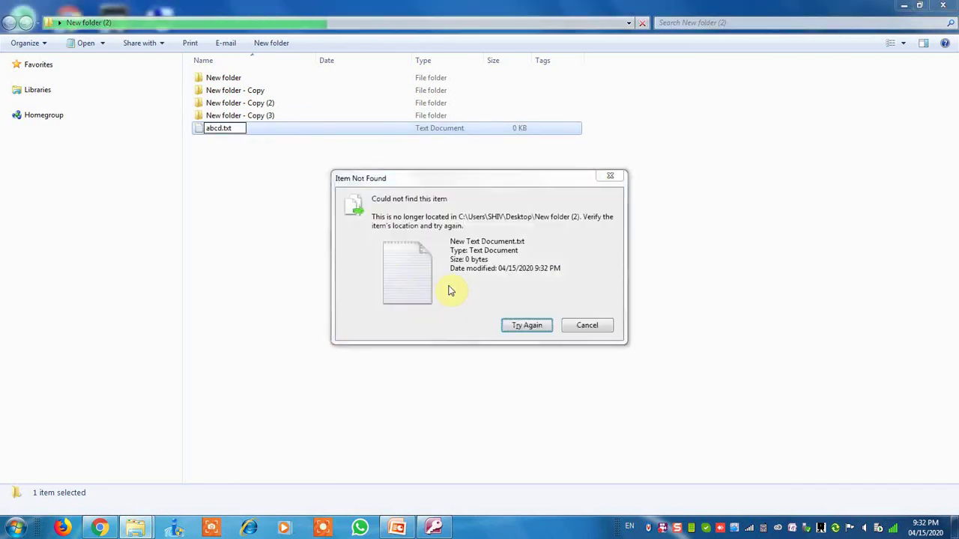
pyautogui.press('Escape')
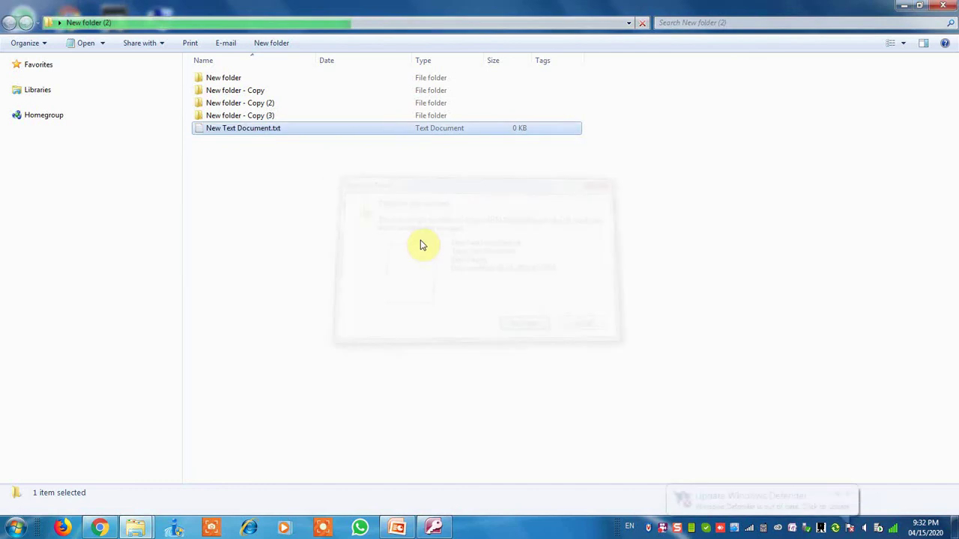
# Close the New folder (2) window and the Access database window.
pyautogui.click(944, 5)
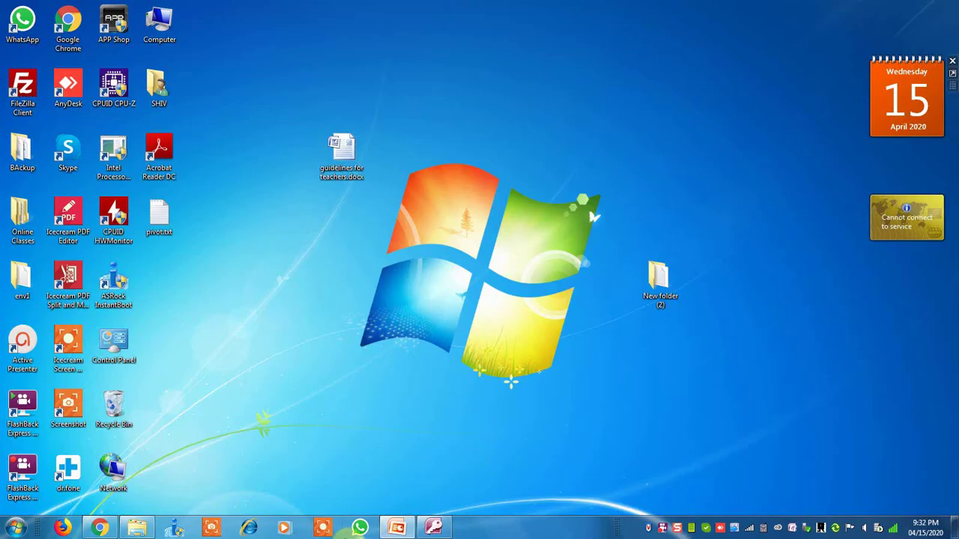
pyautogui.click(432, 527)
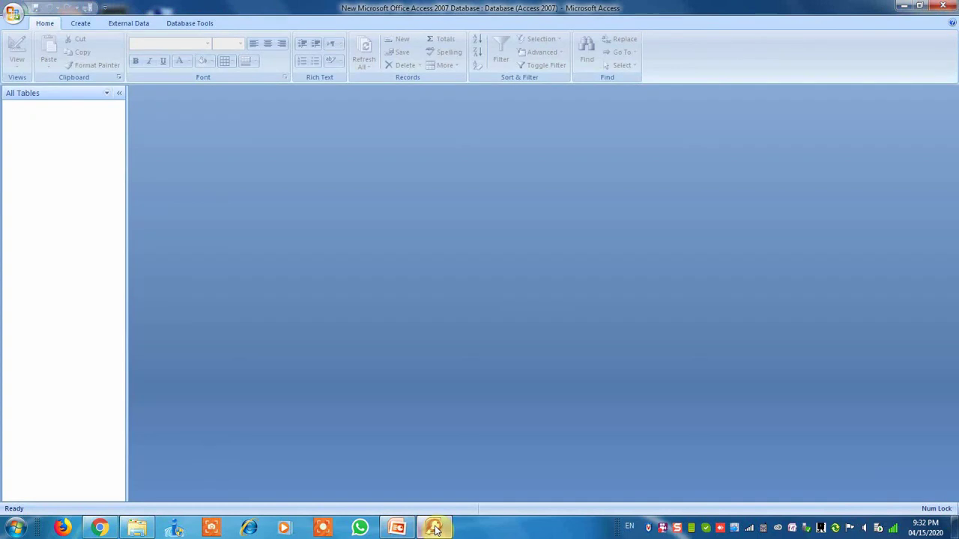
pyautogui.click(942, 5)
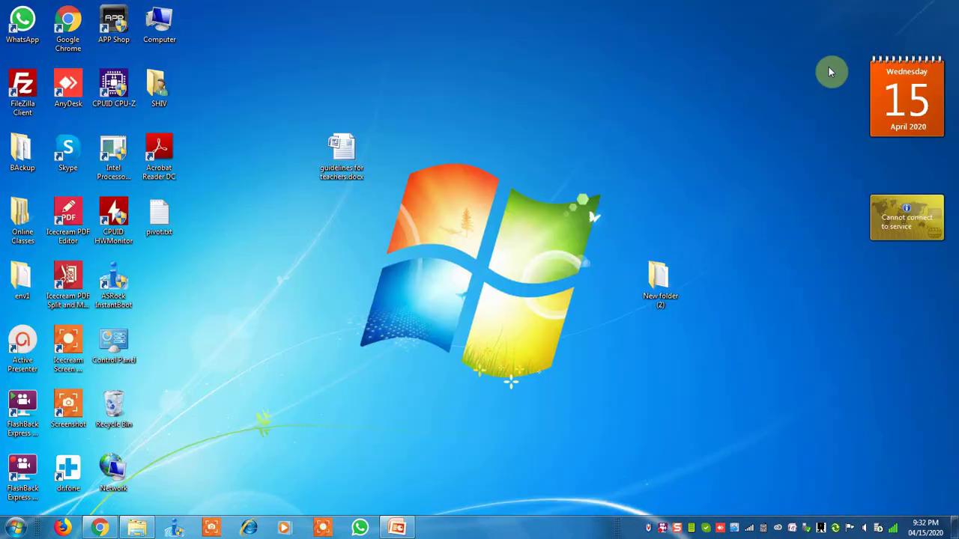
# Create a folder with the default name on an empty spot of the desktop and open it.
pyautogui.rightClick(526, 338)
pyautogui.click(556, 80)
pyautogui.rightClick(549, 52)
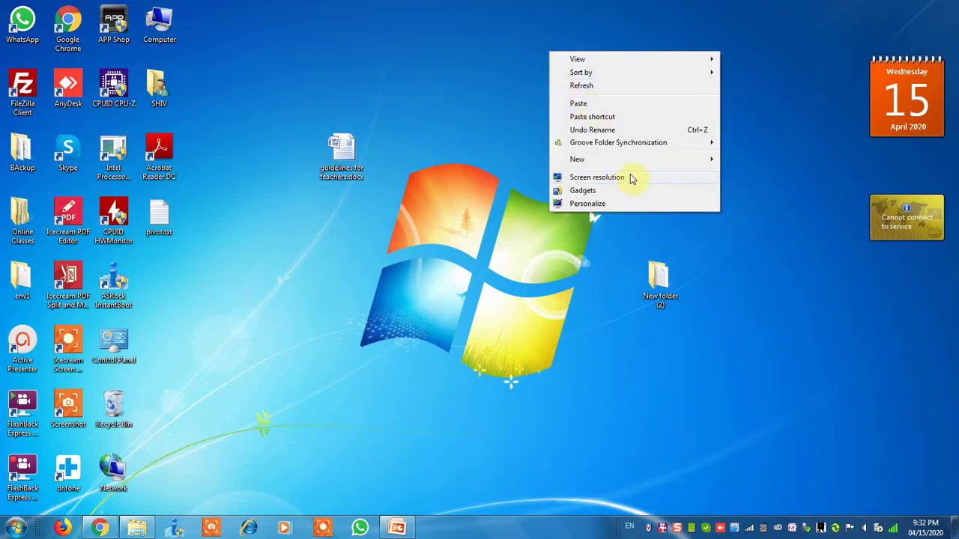
pyautogui.moveTo(657, 159)
pyautogui.click(736, 159)
pyautogui.click(545, 174)
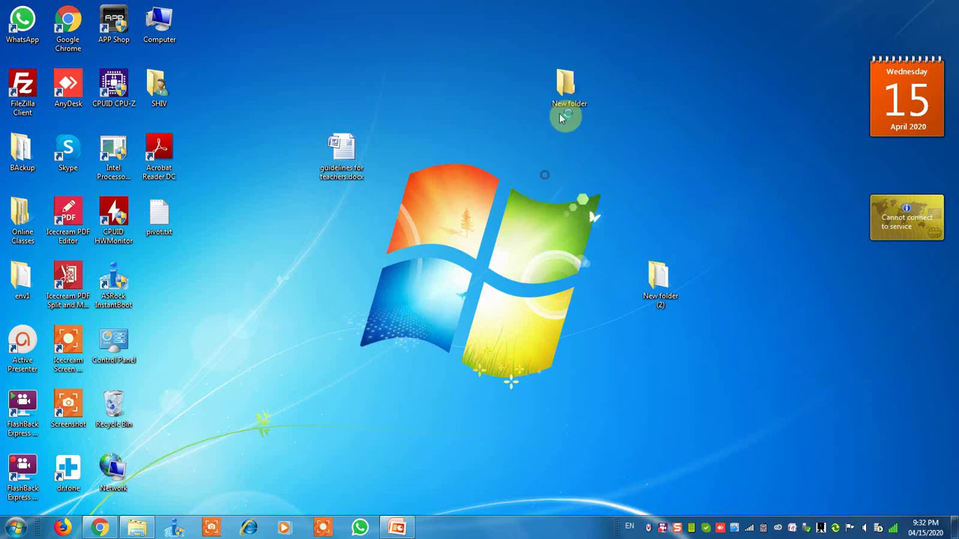
pyautogui.doubleClick(567, 86)
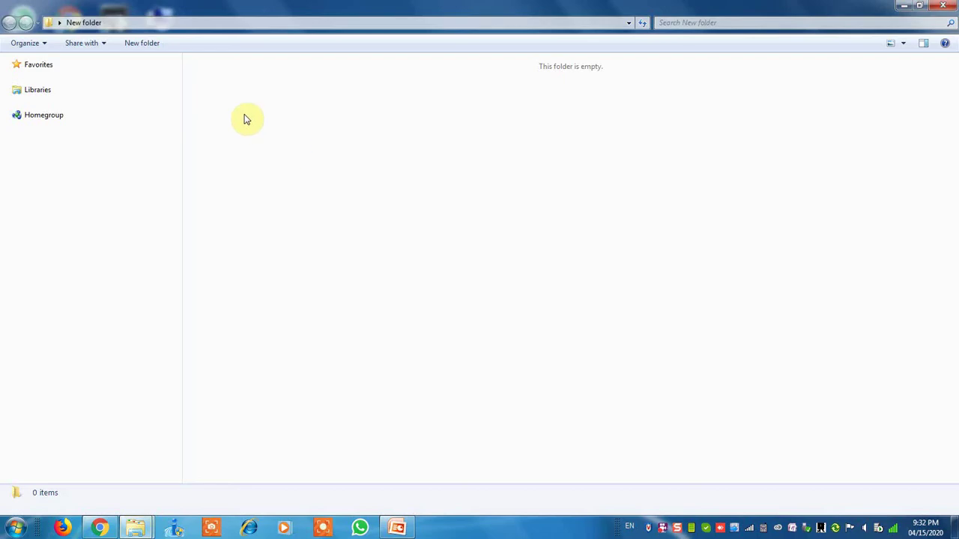
# Create a Microsoft Office Access 2007 database in New folder and name it abcd.accdb.
pyautogui.rightClick(235, 109)
pyautogui.moveTo(409, 268)
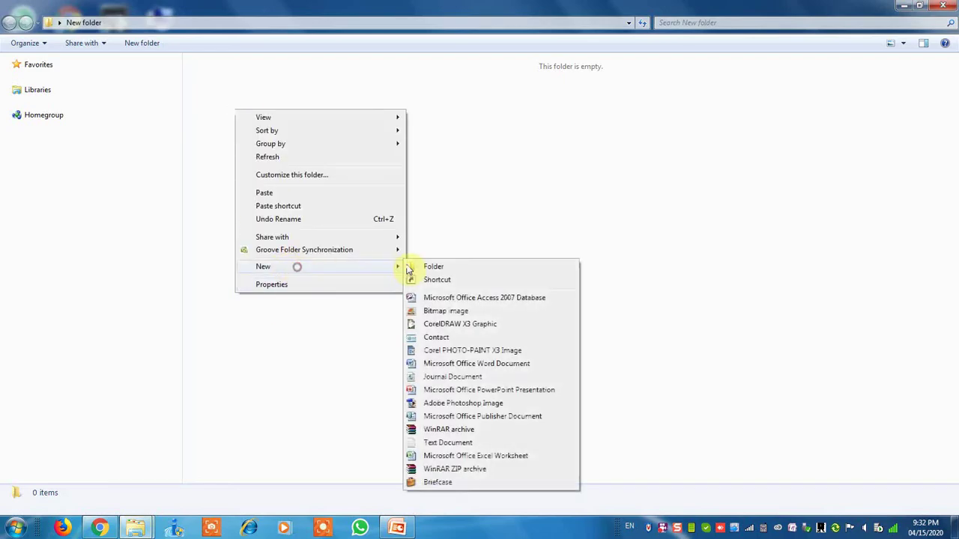
pyautogui.click(468, 299)
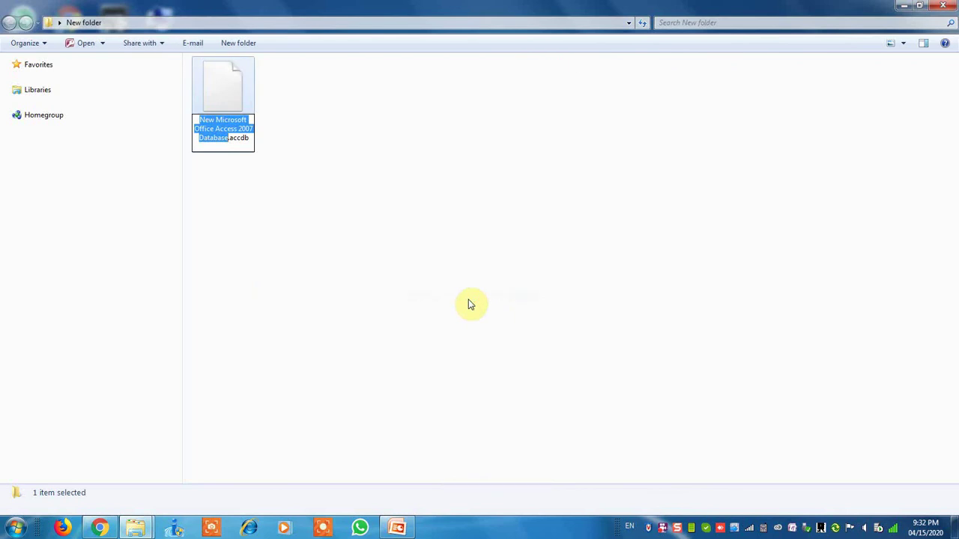
pyautogui.write('abcd')
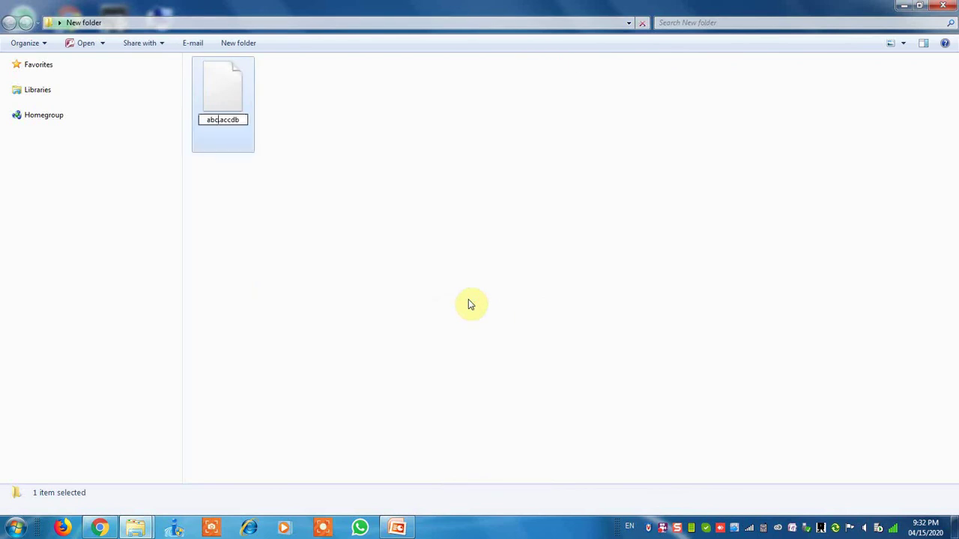
pyautogui.press('Return')
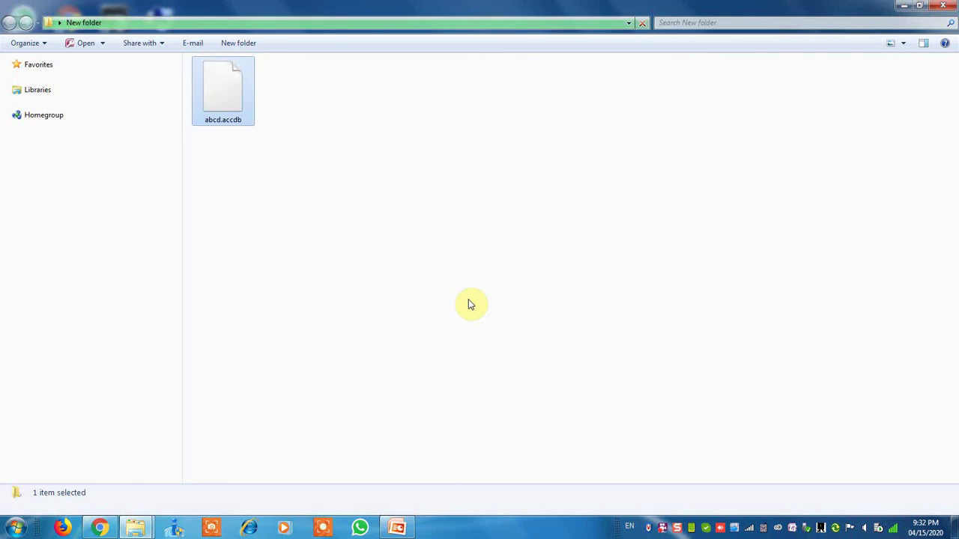
pyautogui.click(417, 201)
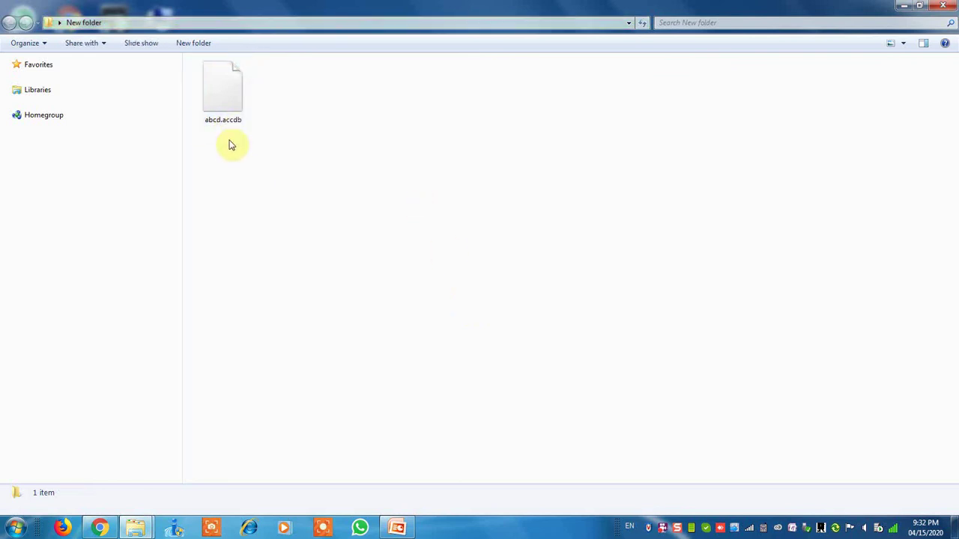
# Copy abcd.accdb and paste it six times into the same folder.
pyautogui.click(221, 103)
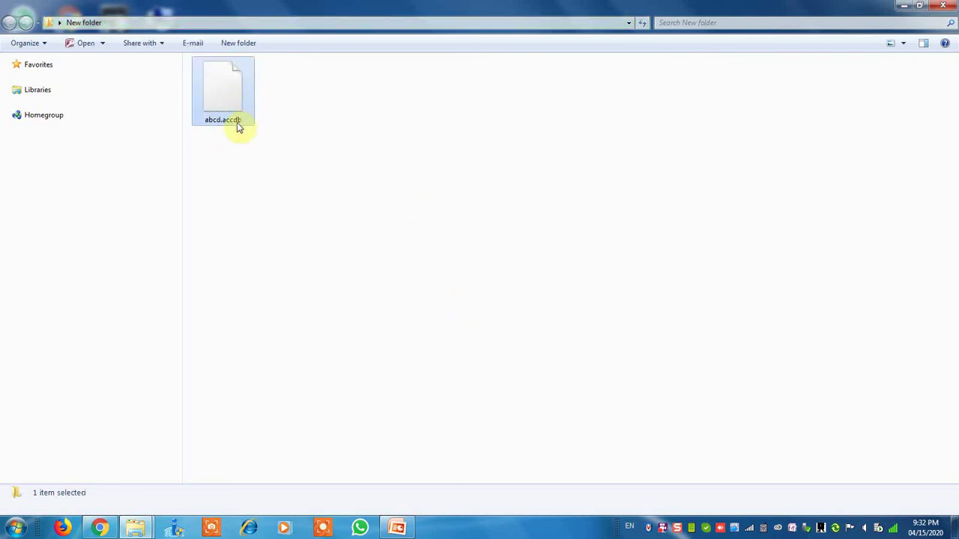
pyautogui.hotkey('ctrl', 'v')
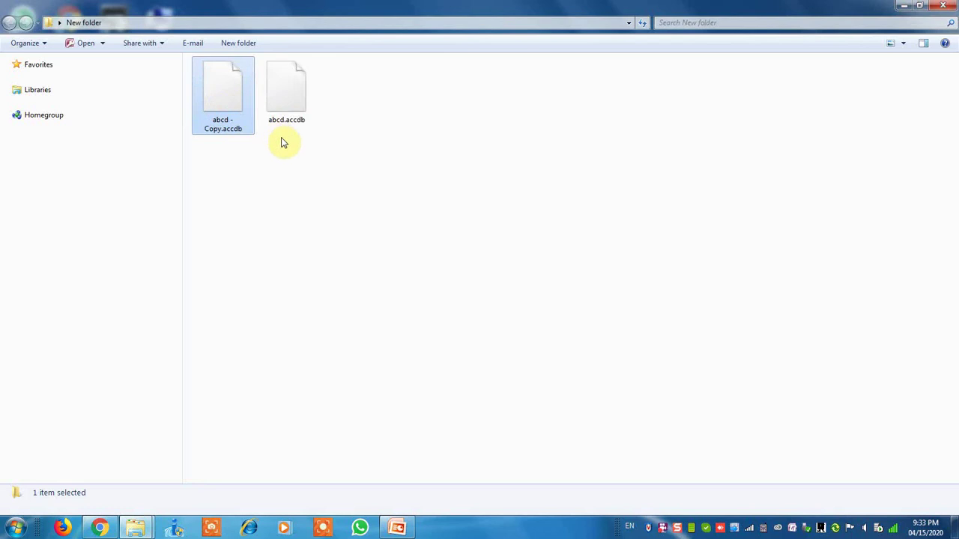
pyautogui.hotkey('ctrl', 'v')
pyautogui.hotkey('ctrl', 'v')
pyautogui.hotkey('ctrl', 'v')
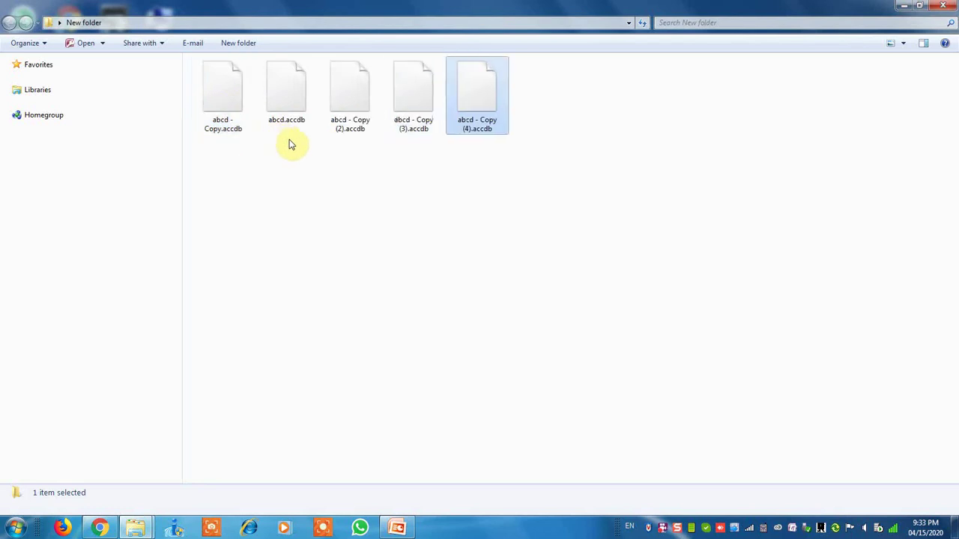
pyautogui.hotkey('ctrl', 'v')
pyautogui.hotkey('ctrl', 'v')
pyautogui.click(606, 180)
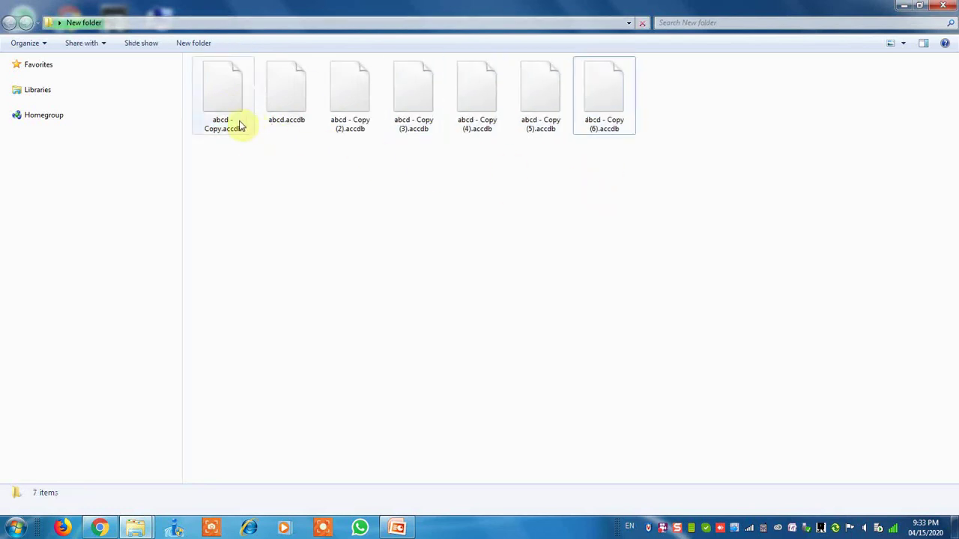
# Search New folder with the wildcard *.* and refresh the search results.
pyautogui.click(671, 23)
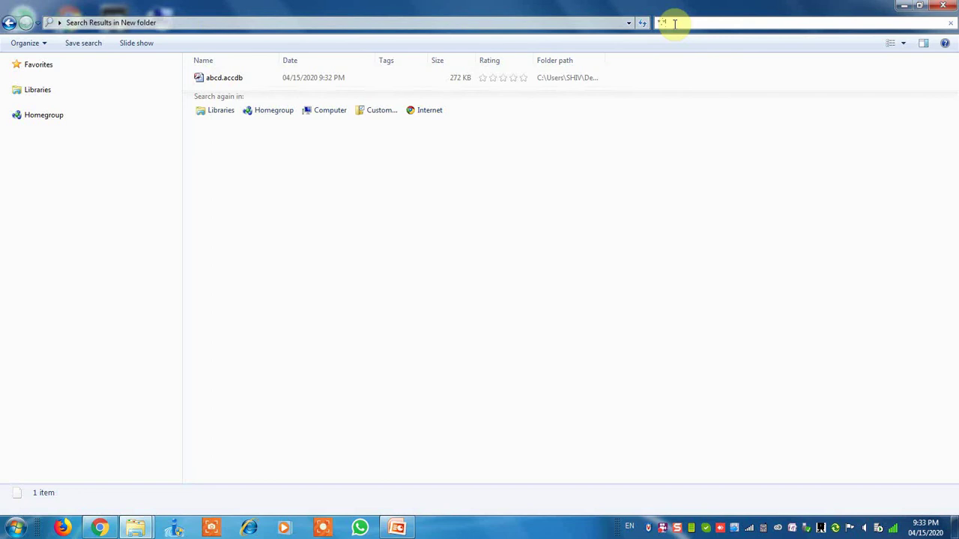
pyautogui.press('BackSpace')
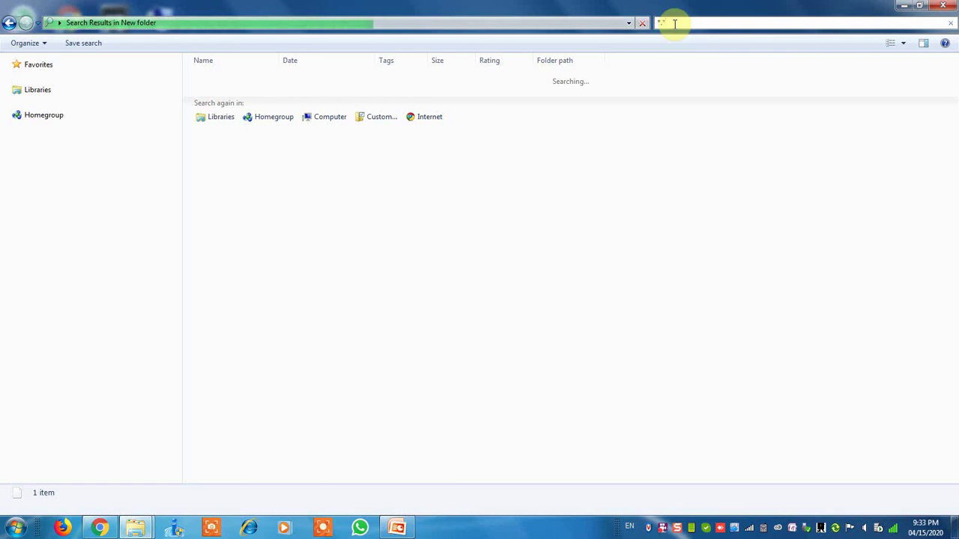
pyautogui.click(674, 24)
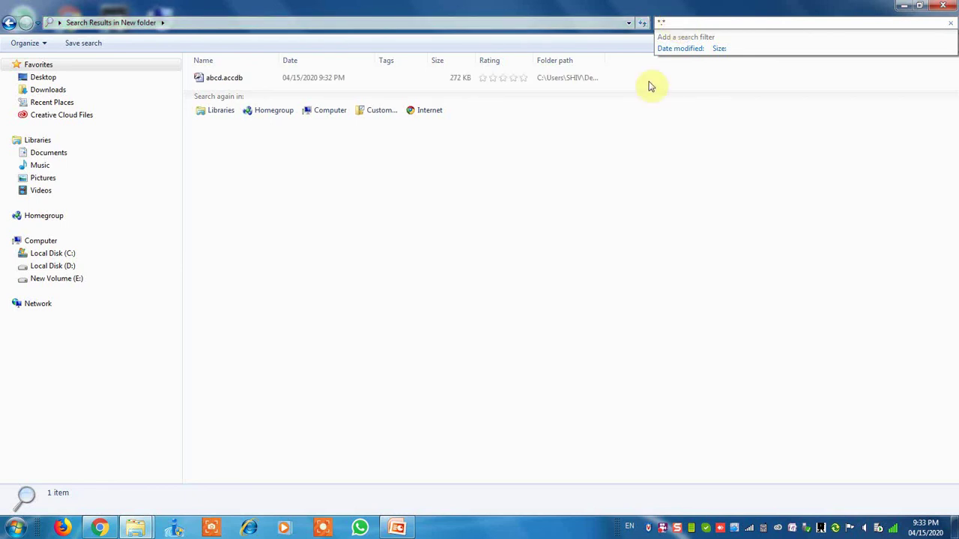
pyautogui.rightClick(346, 194)
pyautogui.click(380, 240)
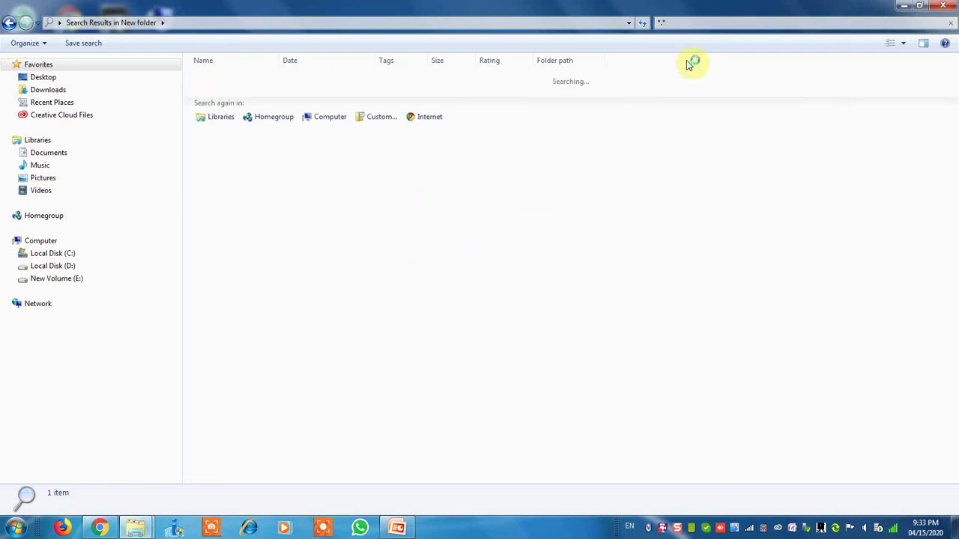
# Show the search results in List view, and turn the preview pane on and off again.
pyautogui.click(903, 45)
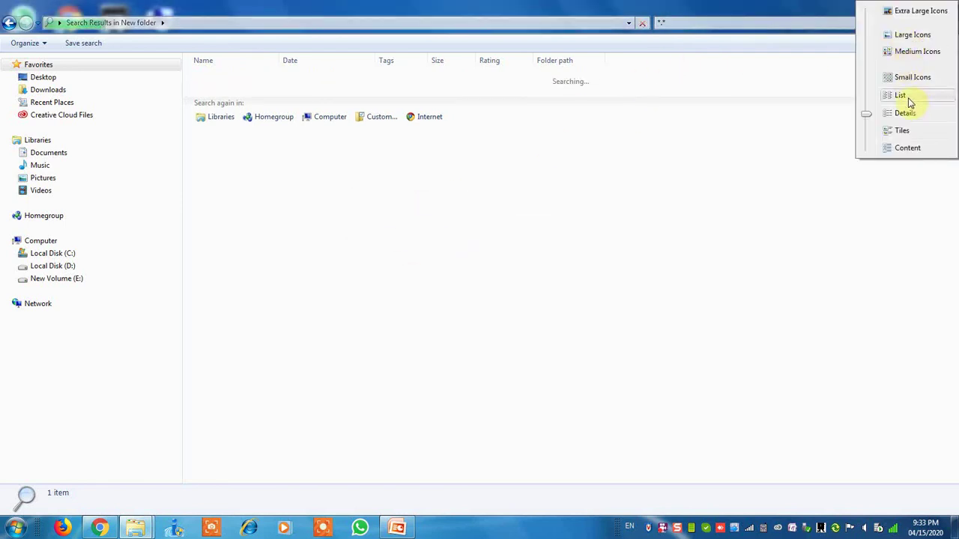
pyautogui.click(908, 95)
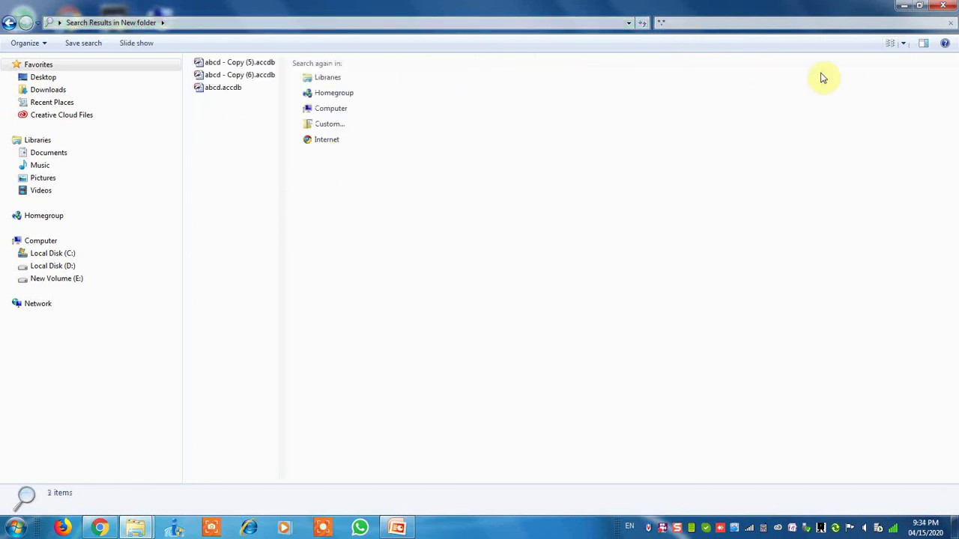
pyautogui.click(922, 43)
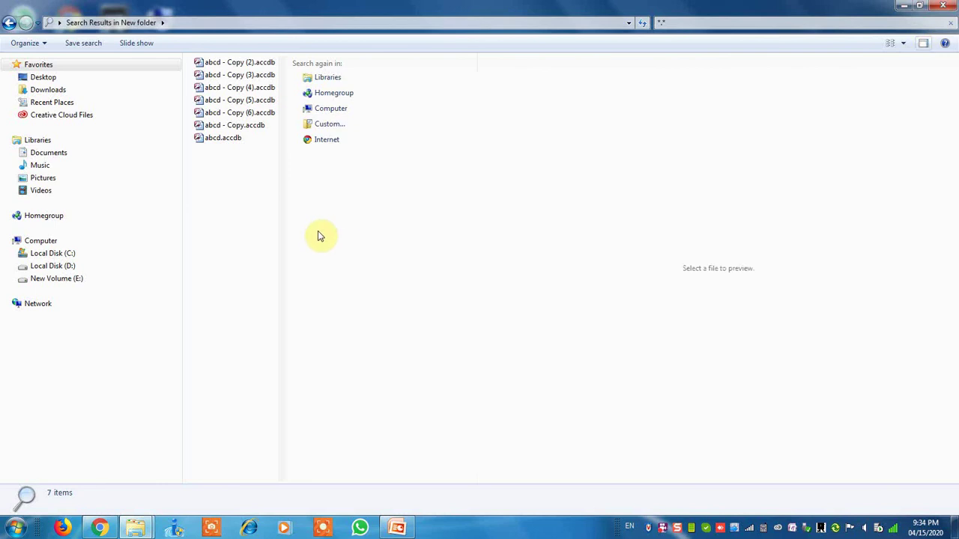
pyautogui.click(924, 43)
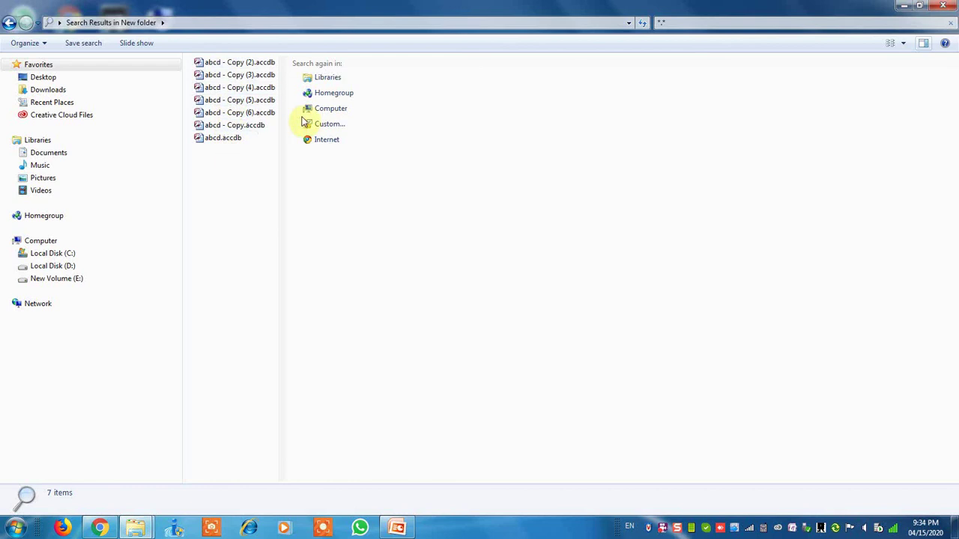
pyautogui.click(669, 22)
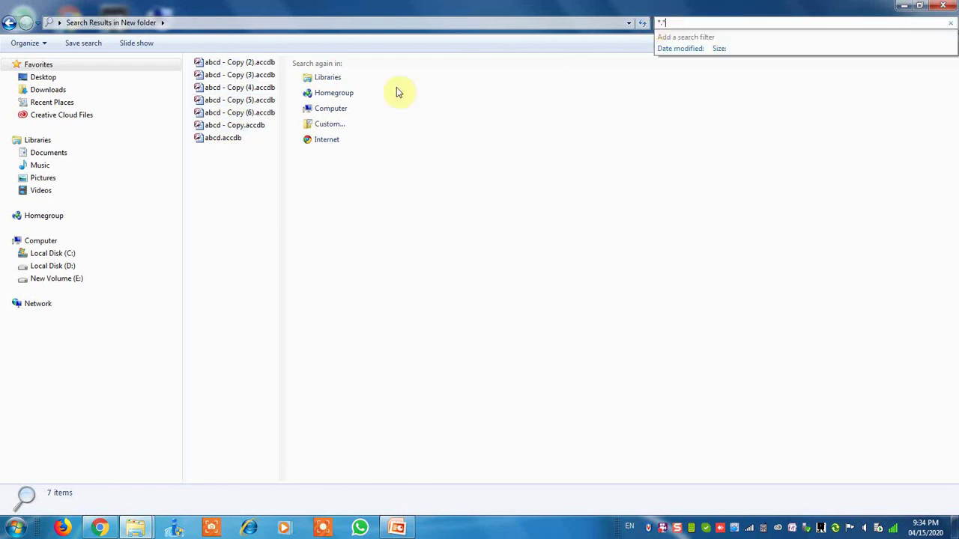
# Rename abcd - Copy (2).accdb as bbbb.accdb and abcd - Copy.accdb as ccc.accdb.
pyautogui.click(236, 65)
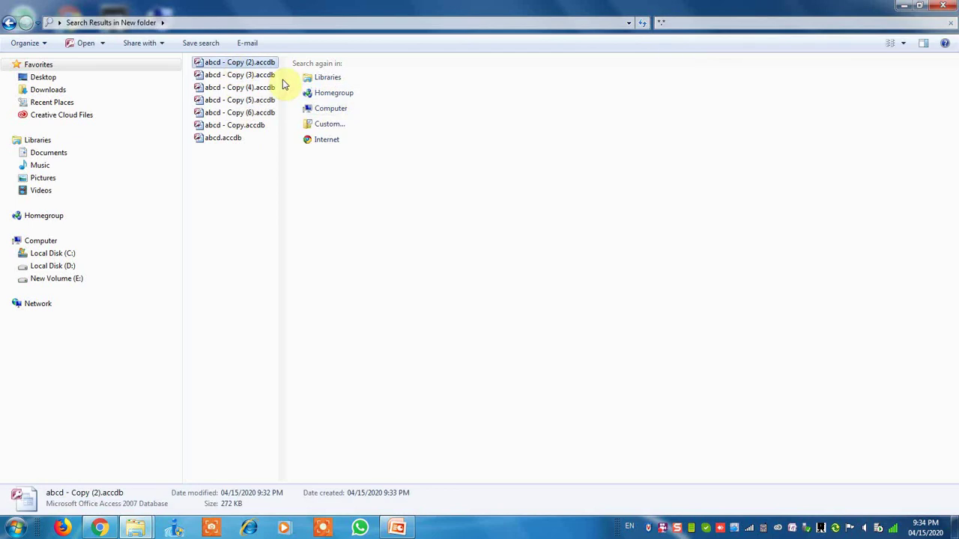
pyautogui.press('F2')
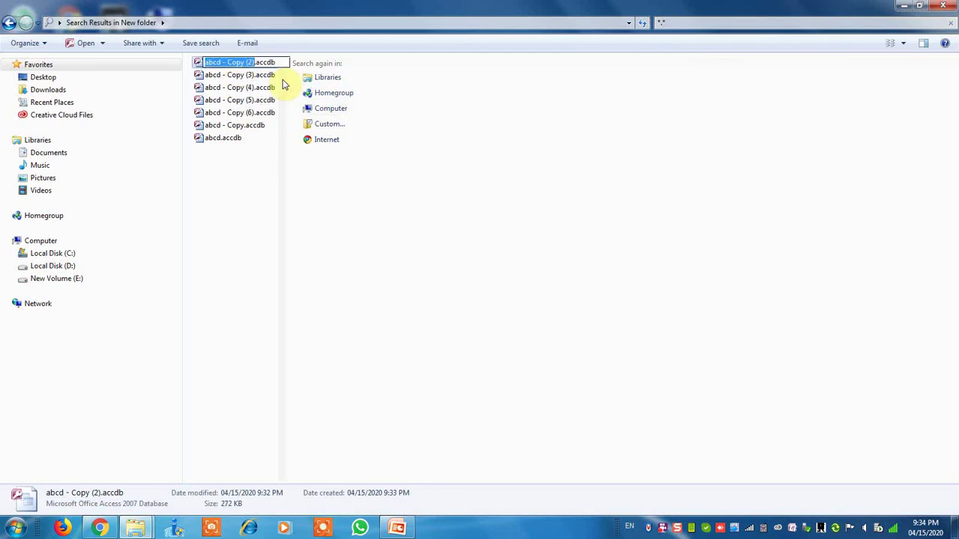
pyautogui.write('bbbb')
pyautogui.press('Return')
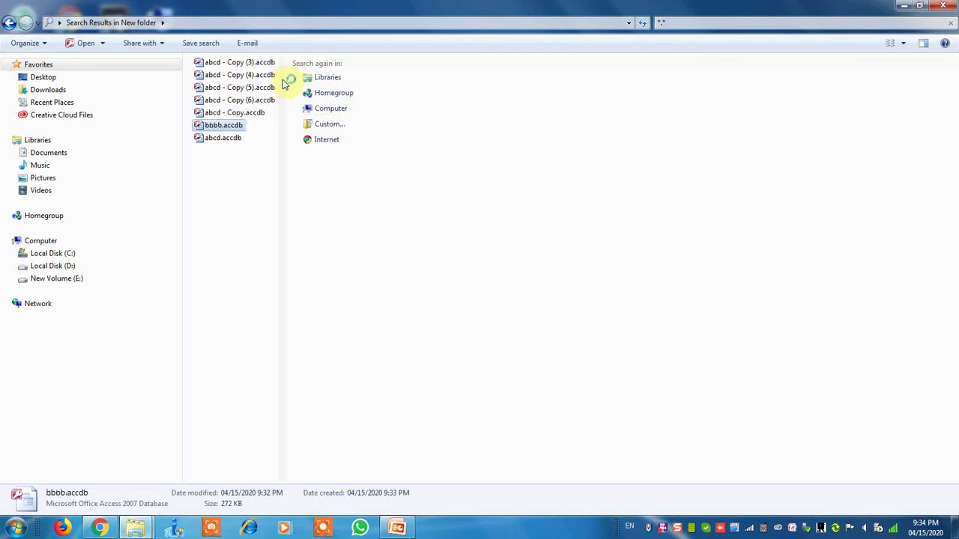
pyautogui.press('Up')
pyautogui.press('F2')
pyautogui.write('ccc.accdb')
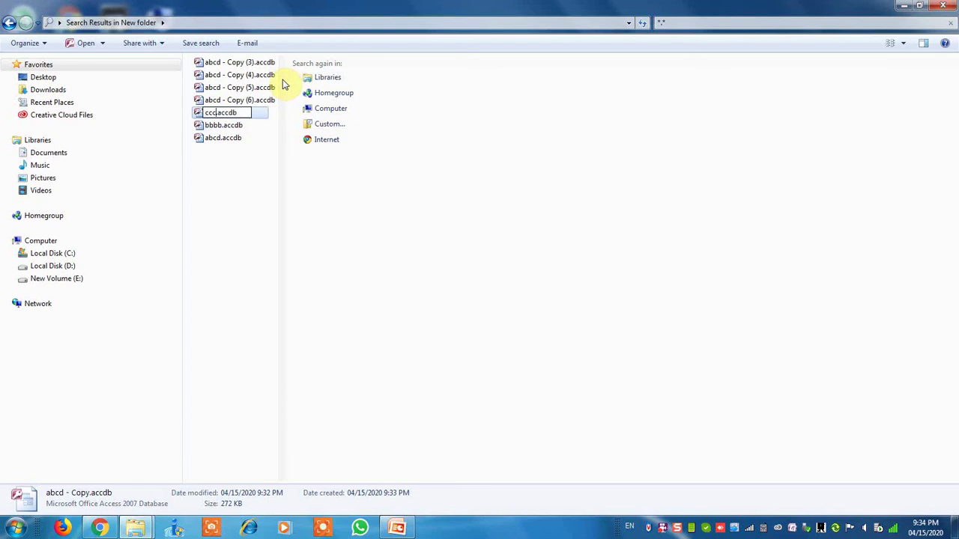
pyautogui.press('Return')
# Rename abcd - Copy (6).accdb as ddd.accdb and abcd - Copy (5).accdb as dddd.accdb.
pyautogui.press('Up')
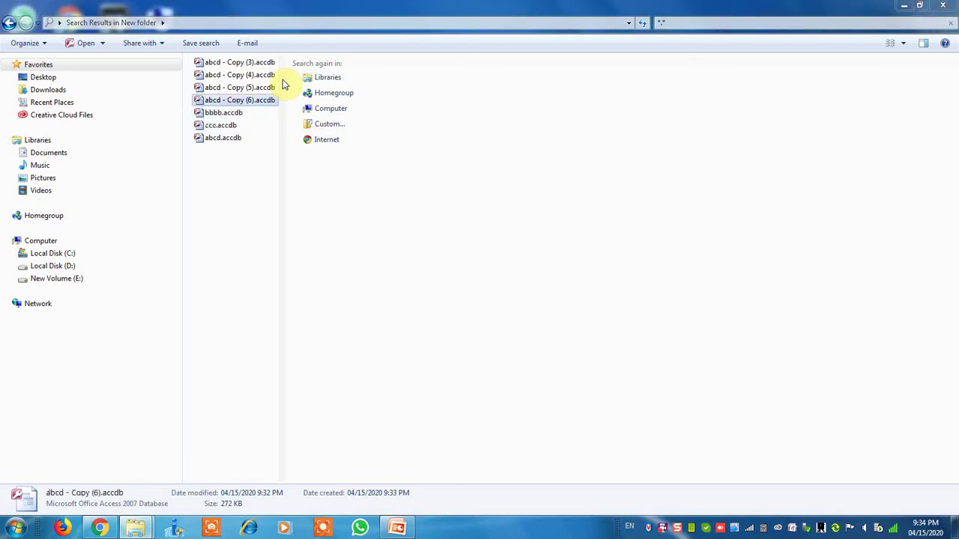
pyautogui.press('F2')
pyautogui.write('ddd')
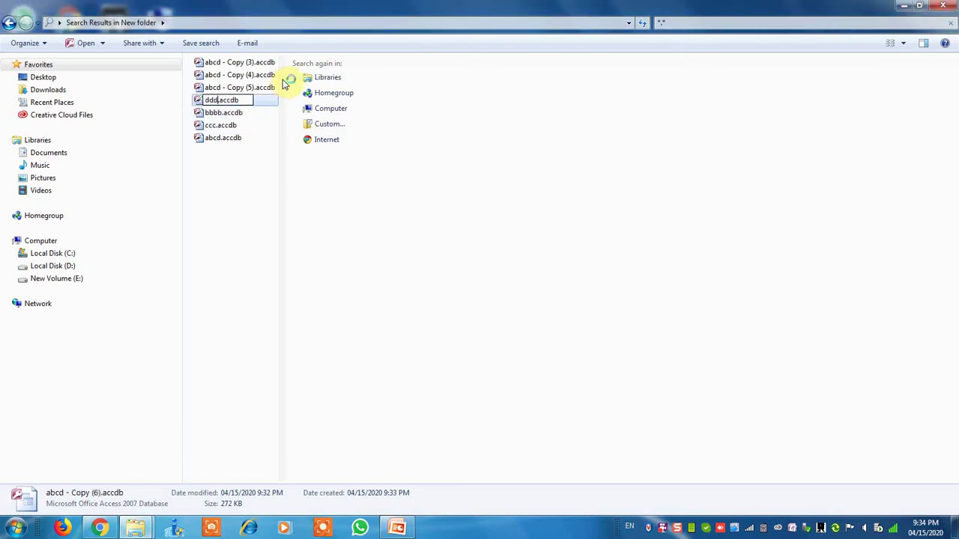
pyautogui.press('Return')
pyautogui.press('Up')
pyautogui.press('F2')
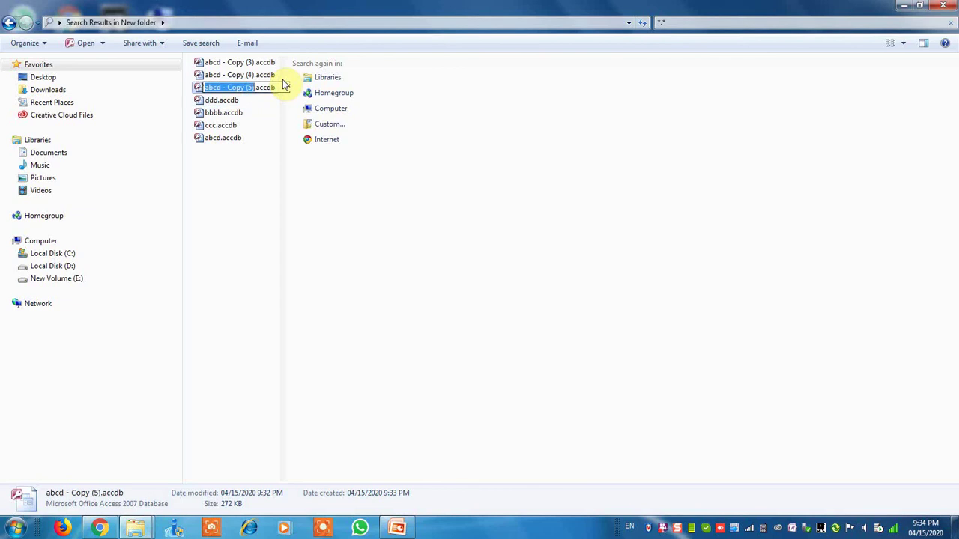
pyautogui.write('dddd')
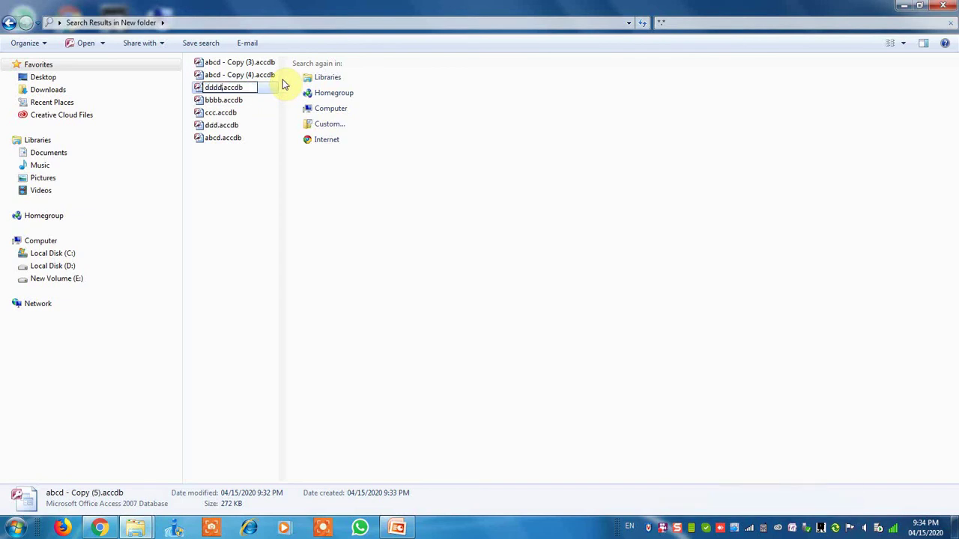
pyautogui.press('Return')
# Rename abcd - Copy (4).accdb as ddddd.accdb and abcd - Copy (3).accdb as eeee.accdb.
pyautogui.press('Up')
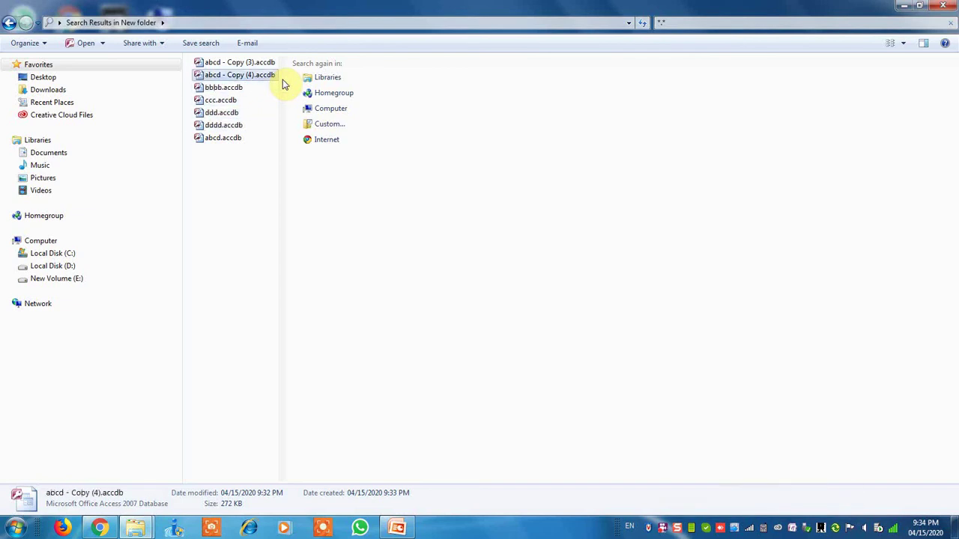
pyautogui.press('F2')
pyautogui.write('ddddd')
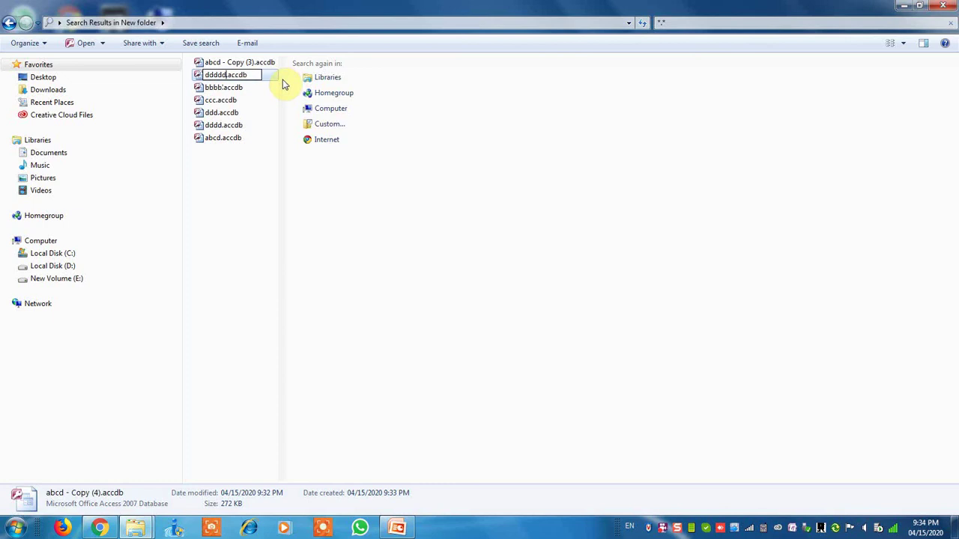
pyautogui.press('Escape')
pyautogui.press('Up')
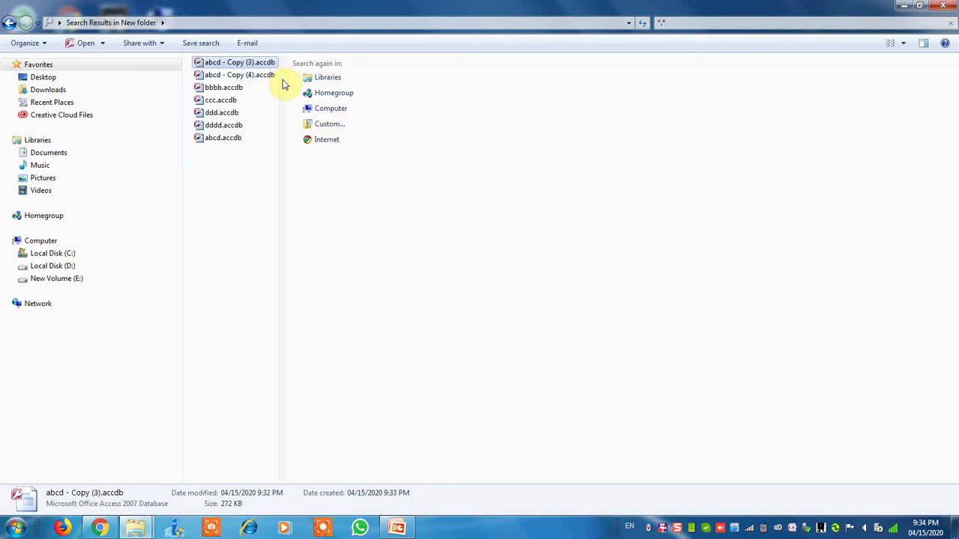
pyautogui.press('F2')
pyautogui.write('eeee.accdb')
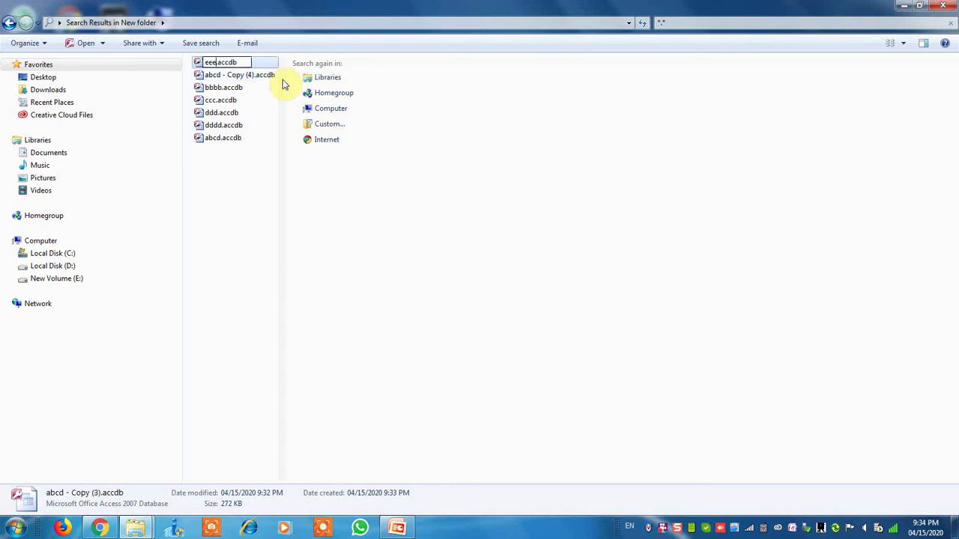
pyautogui.press('Return')
# Go through the renamed database files in the search results one by one.
pyautogui.press('Up')
pyautogui.press('Up')
pyautogui.press('Up')
pyautogui.press('Up')
pyautogui.press('Up')
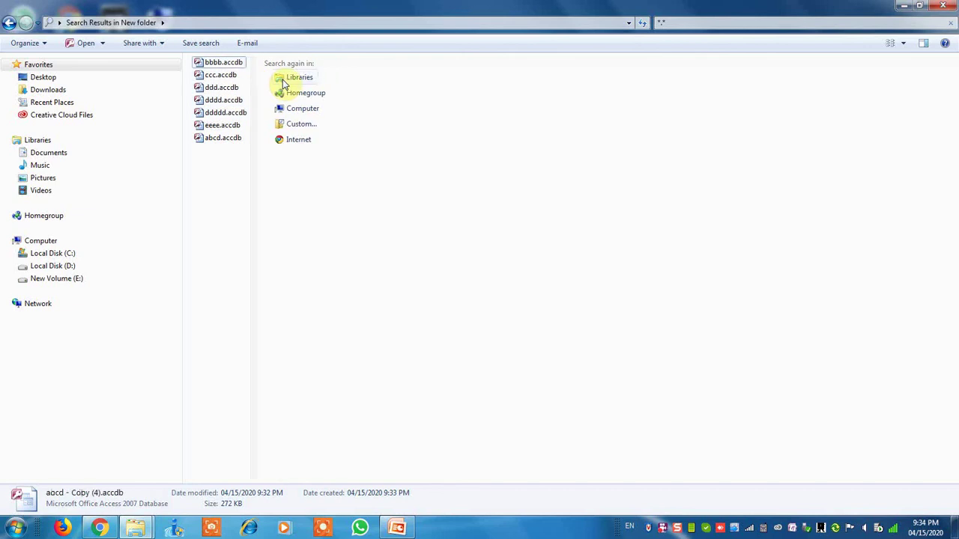
pyautogui.press('Down')
pyautogui.press('Down')
pyautogui.press('Down')
pyautogui.press('Down')
pyautogui.press('Down')
pyautogui.press('Down')
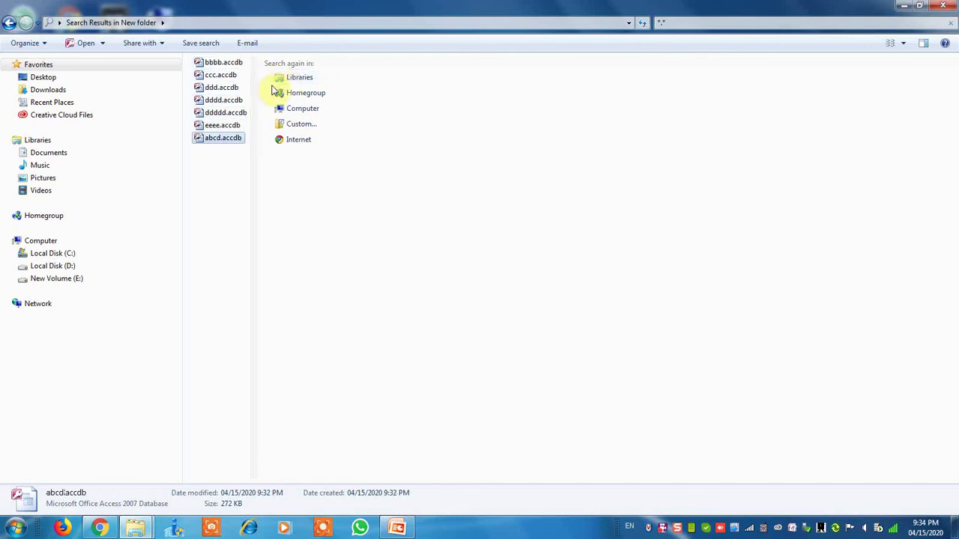
# Group the search results by name.
pyautogui.rightClick(220, 221)
pyautogui.moveTo(317, 262)
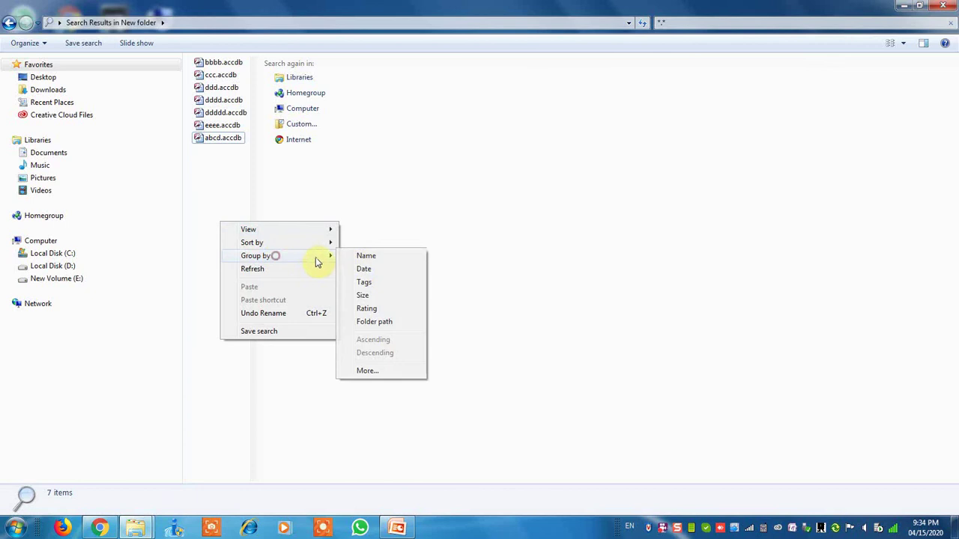
pyautogui.click(365, 256)
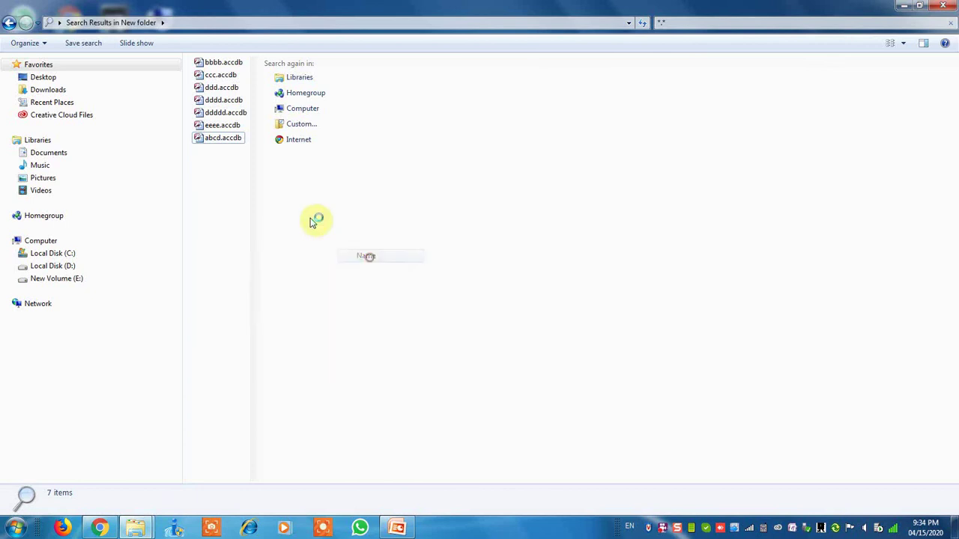
# Show the grouped search results in Details view.
pyautogui.rightClick(221, 191)
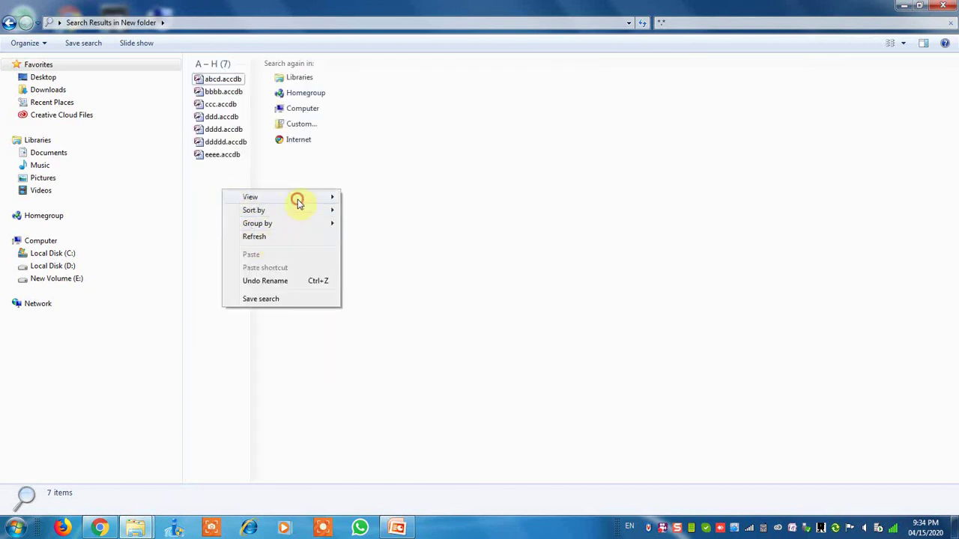
pyautogui.moveTo(297, 199)
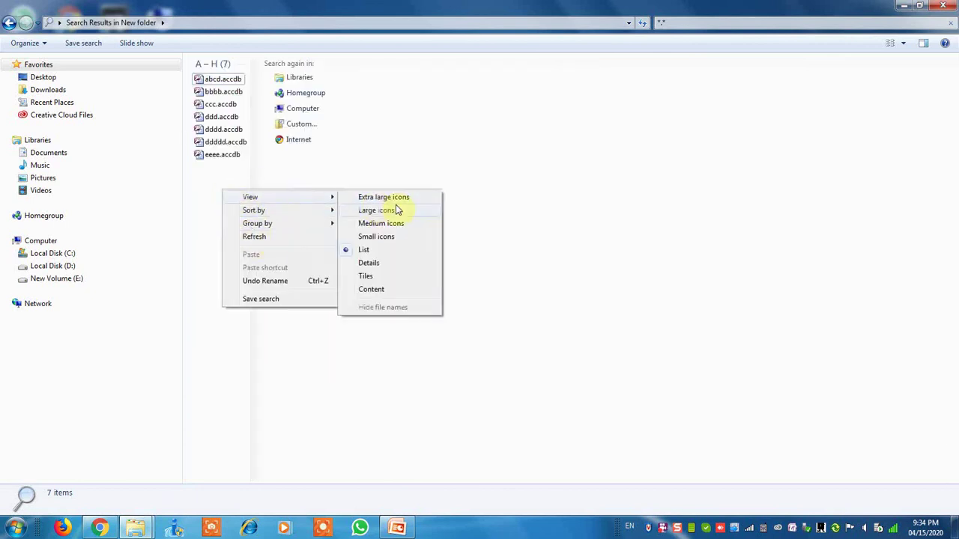
pyautogui.click(367, 263)
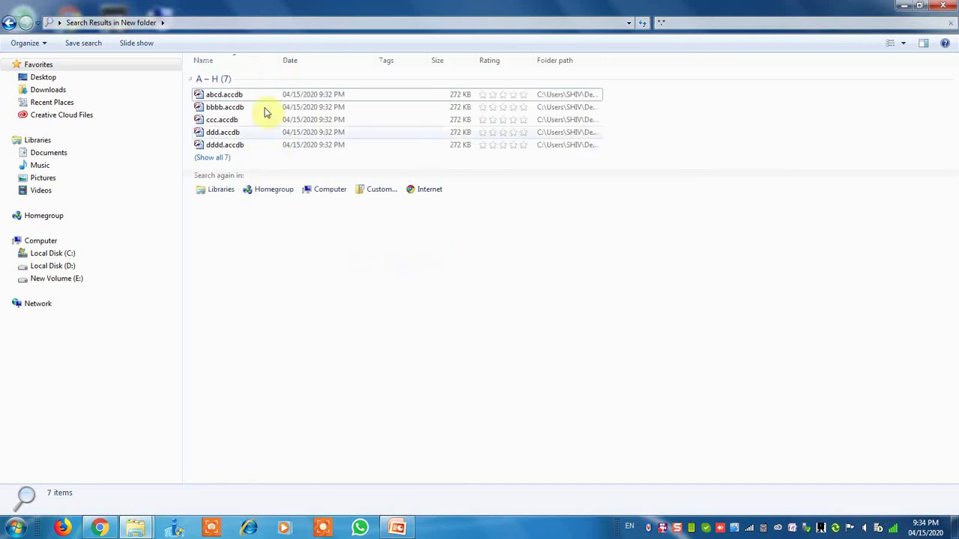
# Search the folder for d*.* and display the results as large icons.
pyautogui.click(678, 21)
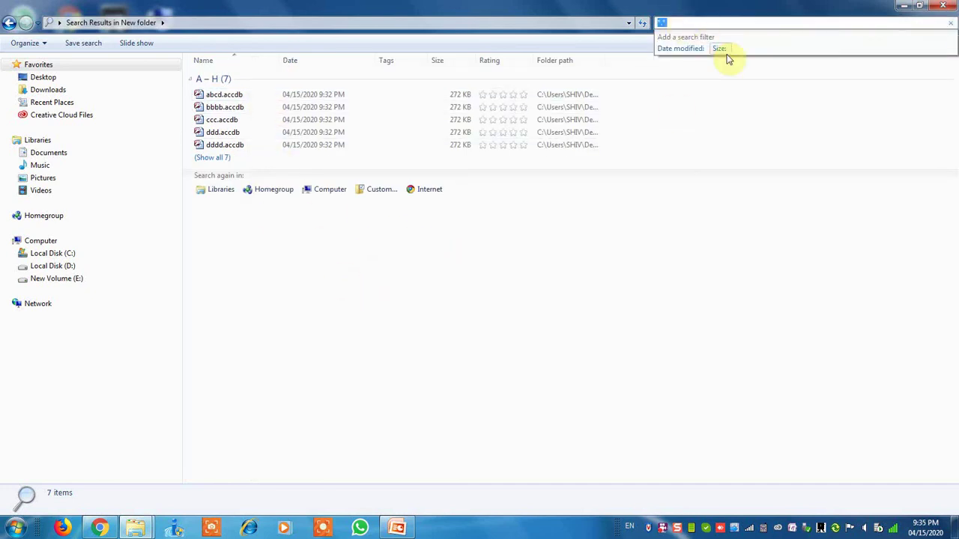
pyautogui.write('d')
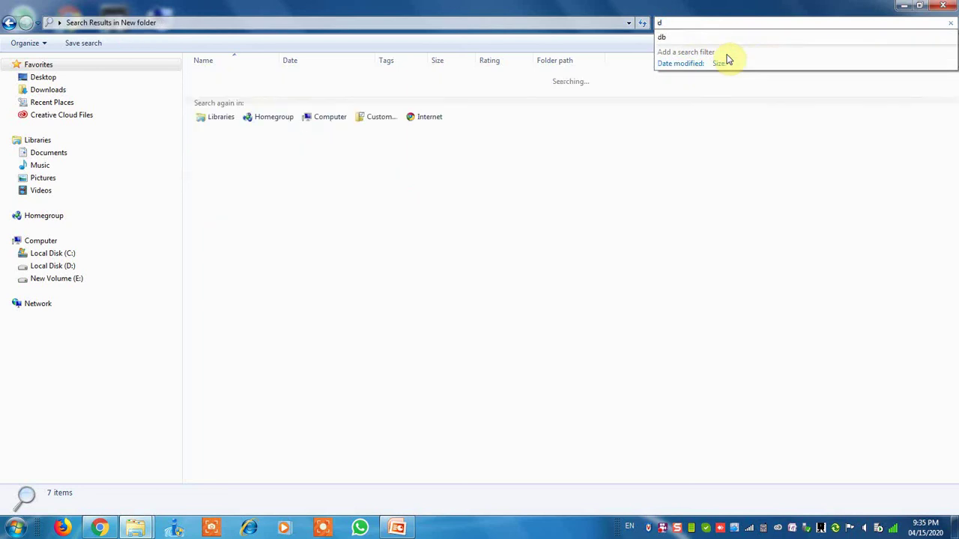
pyautogui.write('*.')
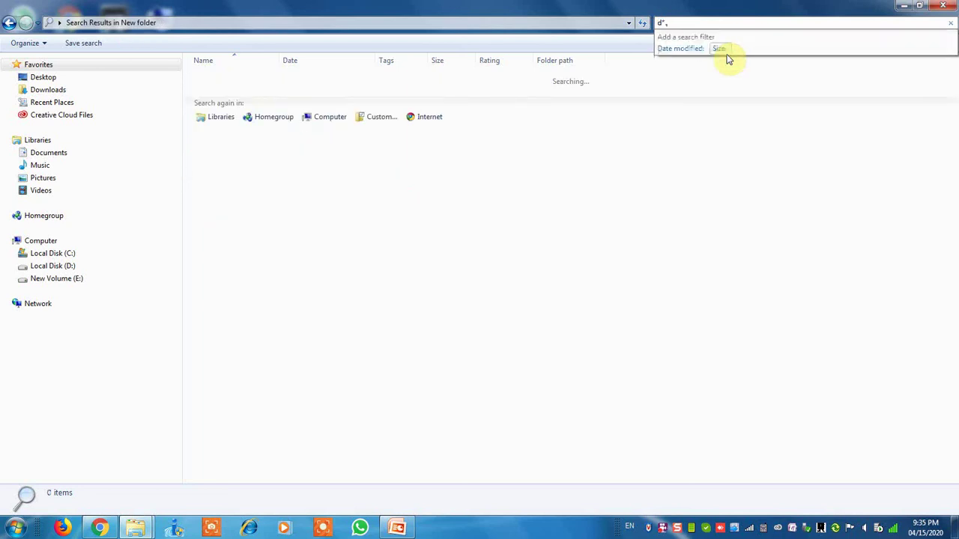
pyautogui.write('*')
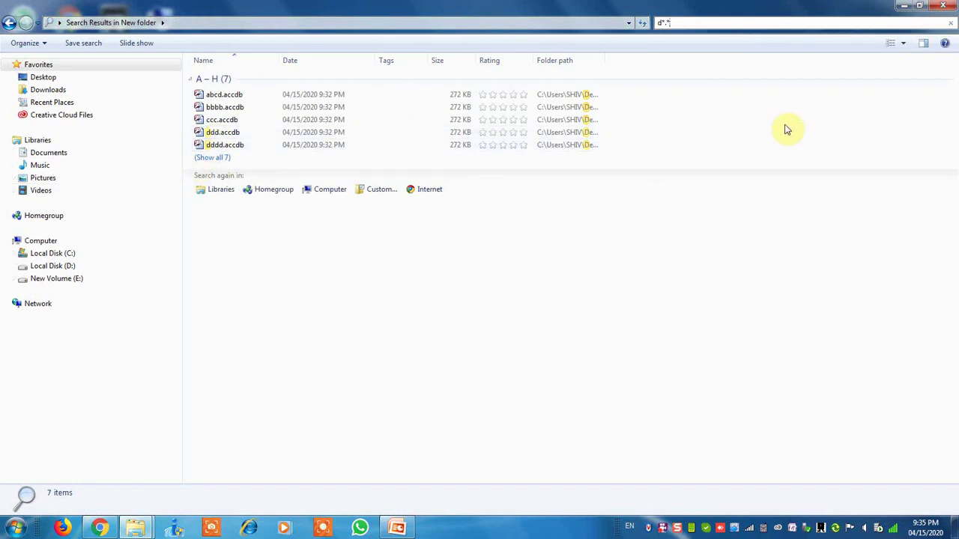
pyautogui.click(903, 42)
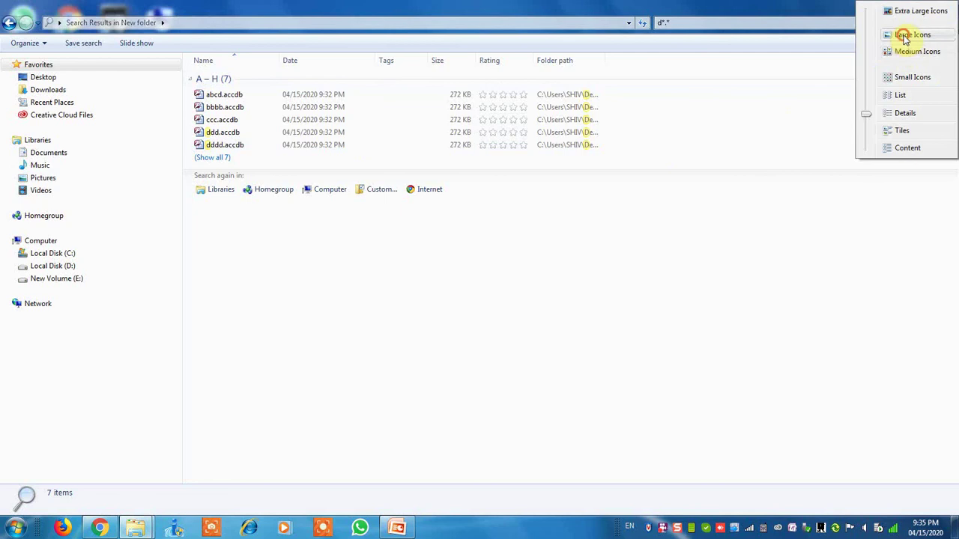
pyautogui.click(911, 34)
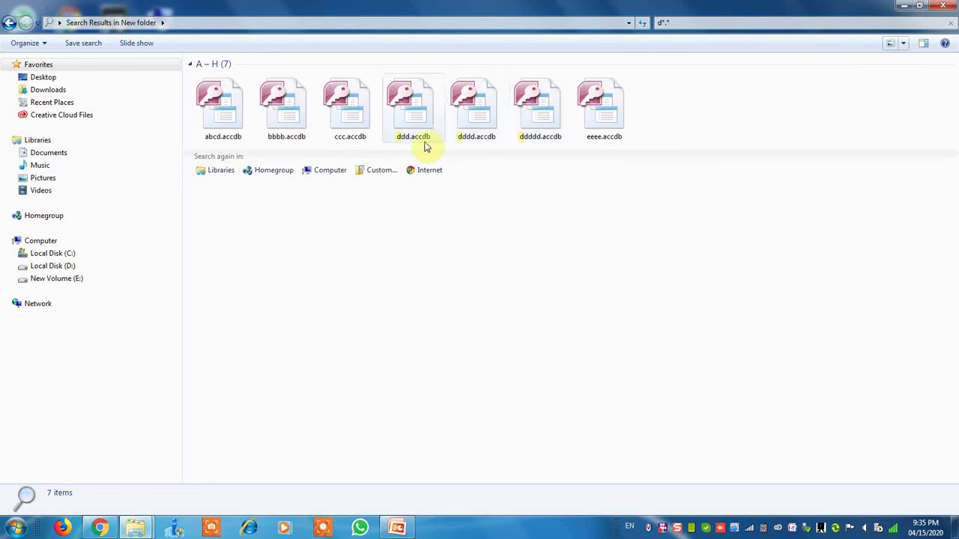
# Change the folder search to d???.* using single-character wildcards.
pyautogui.click(665, 23)
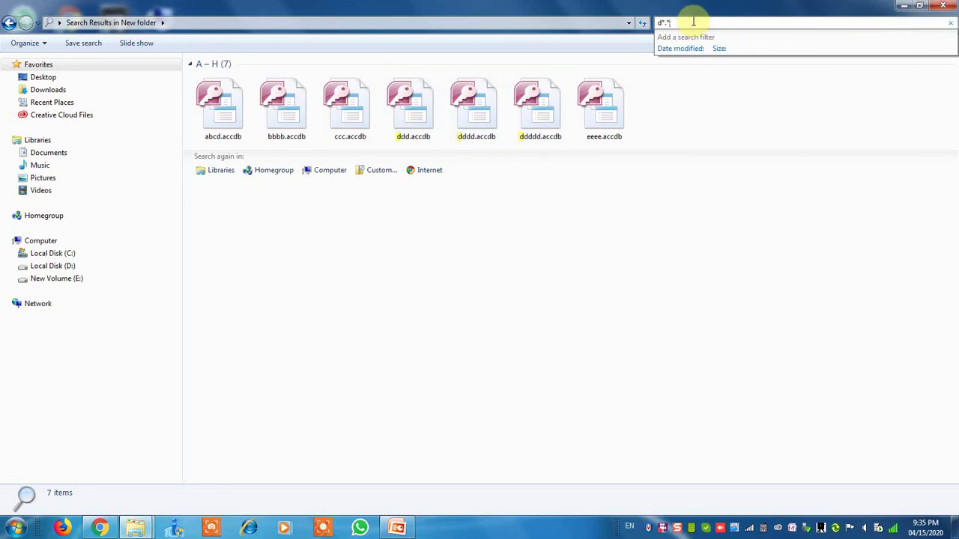
pyautogui.write('.')
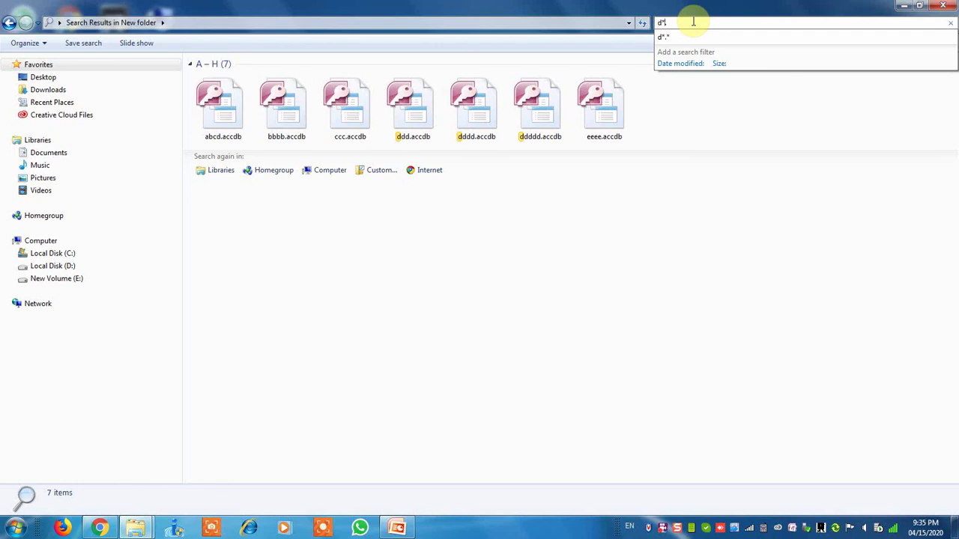
pyautogui.write('*')
pyautogui.write('?')
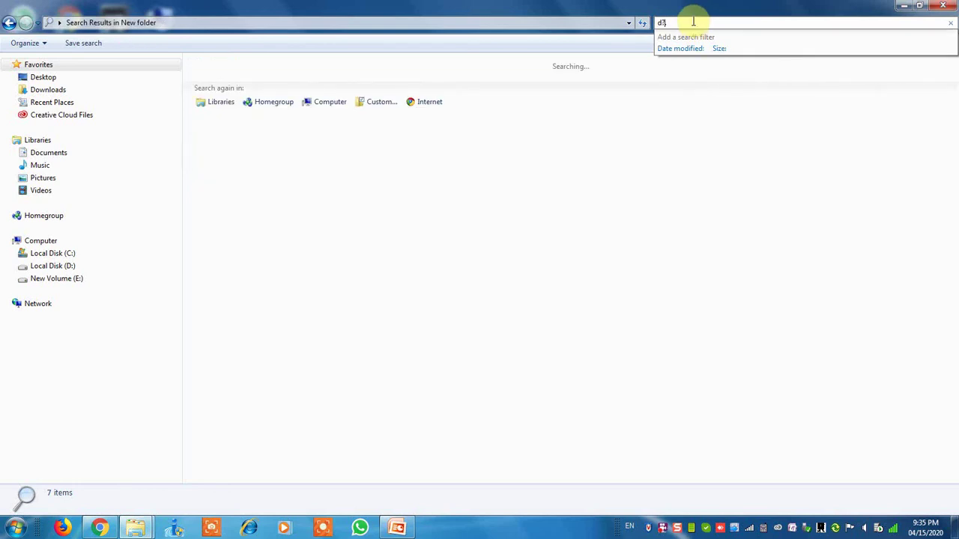
pyautogui.write('?')
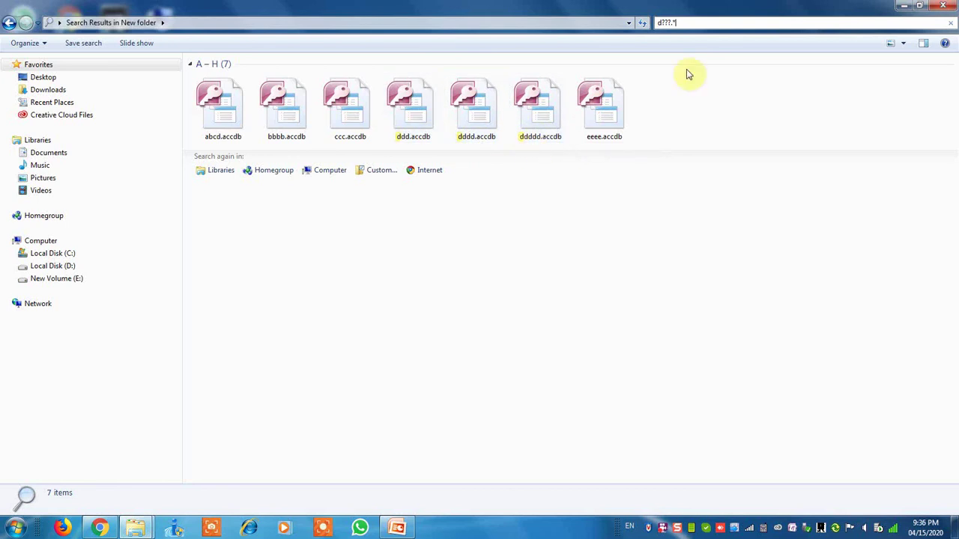
# Search the folder for a?.*, followed by a search for a*.*.
pyautogui.click(691, 23)
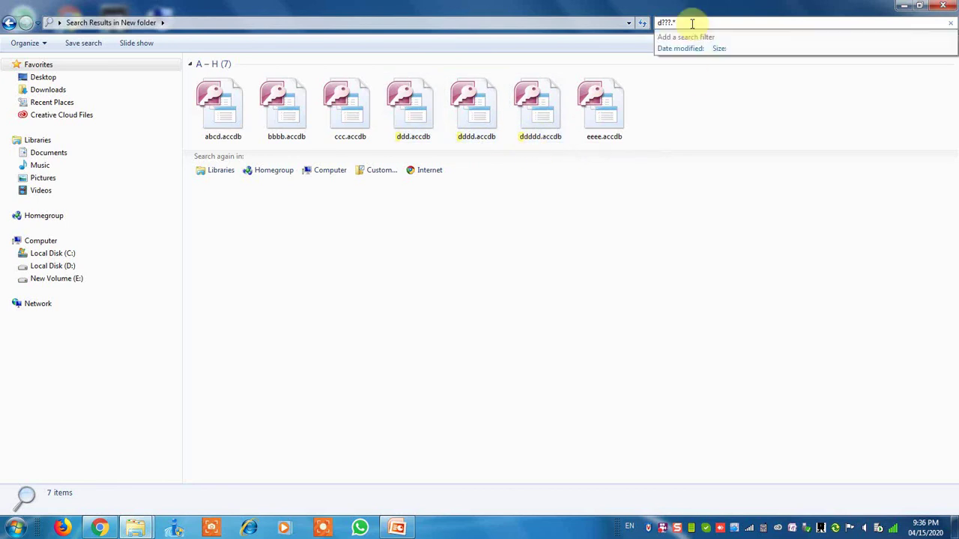
pyautogui.write('??.*')
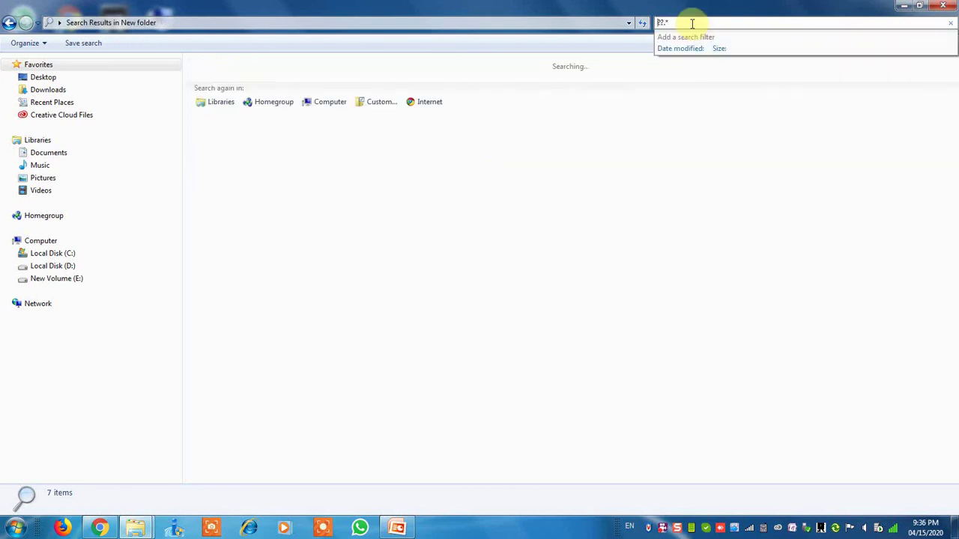
pyautogui.write('a')
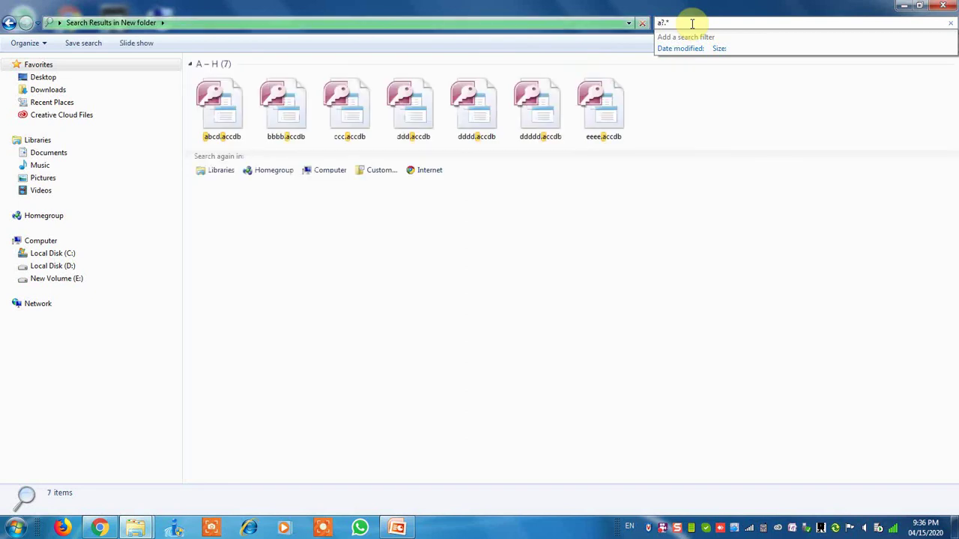
pyautogui.press('Return')
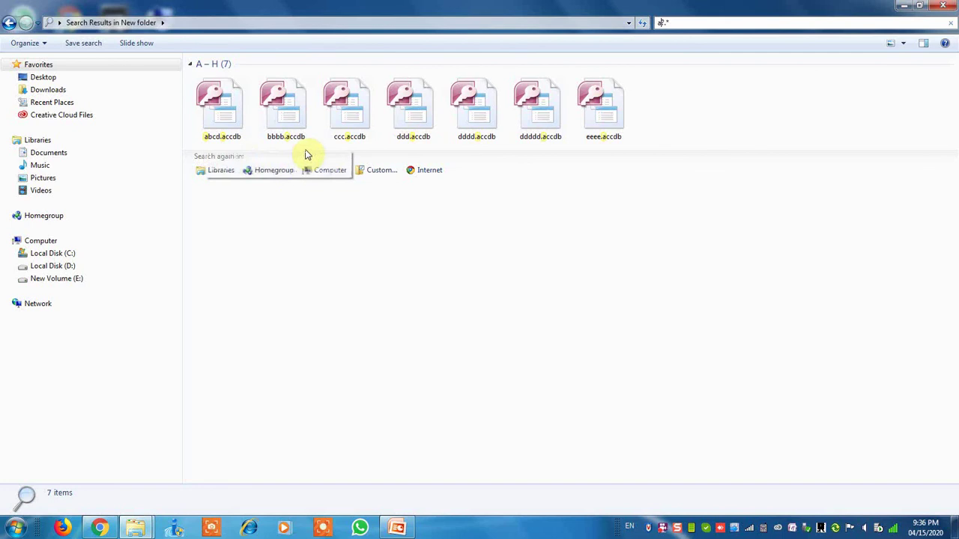
pyautogui.click(674, 23)
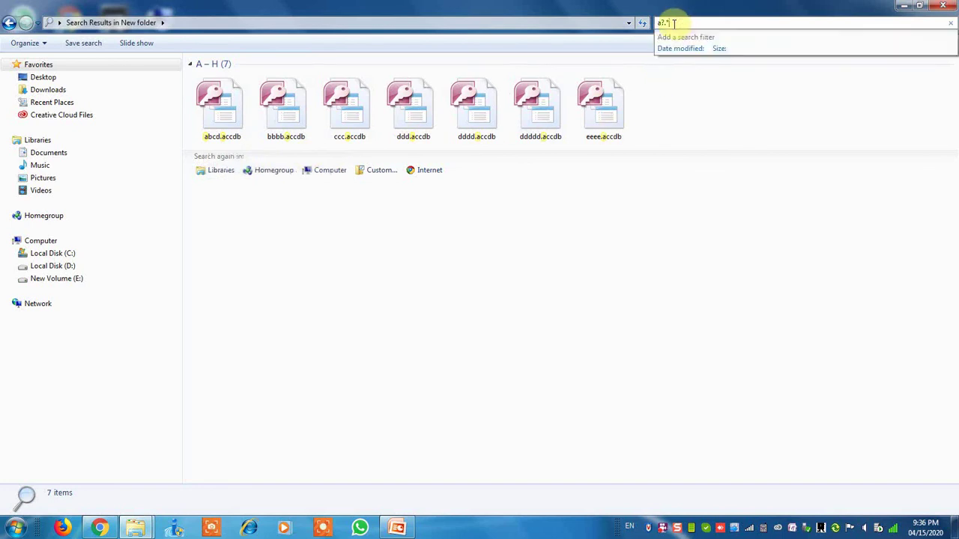
pyautogui.click(704, 88)
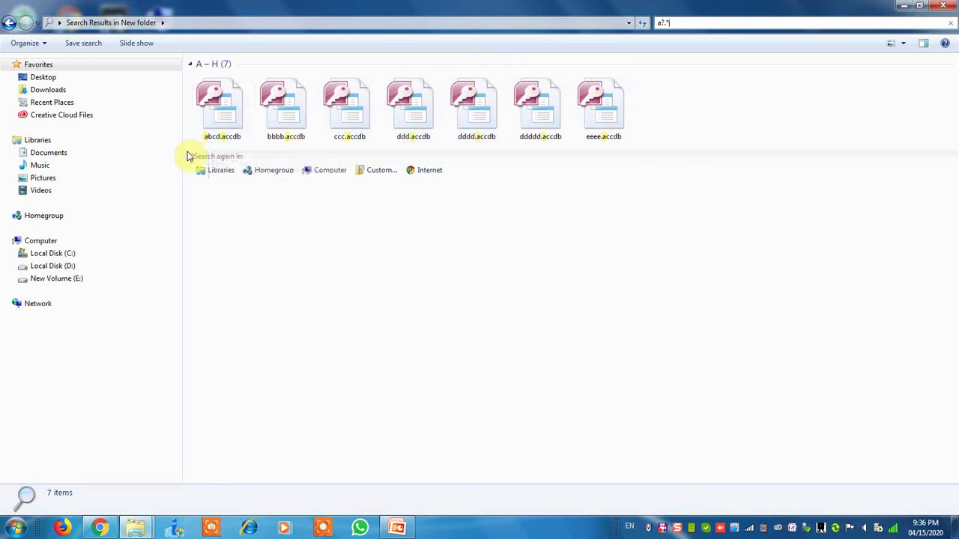
pyautogui.click(682, 23)
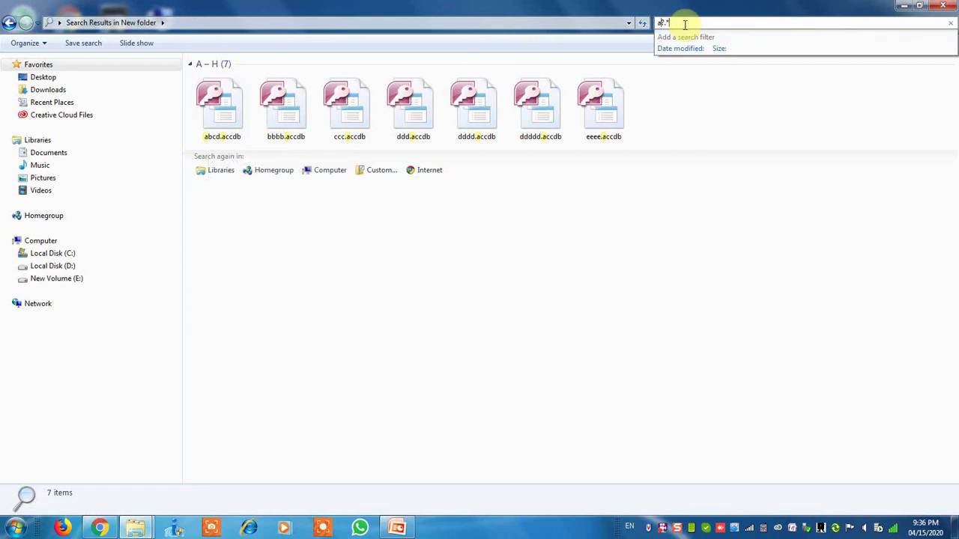
pyautogui.write('a.*')
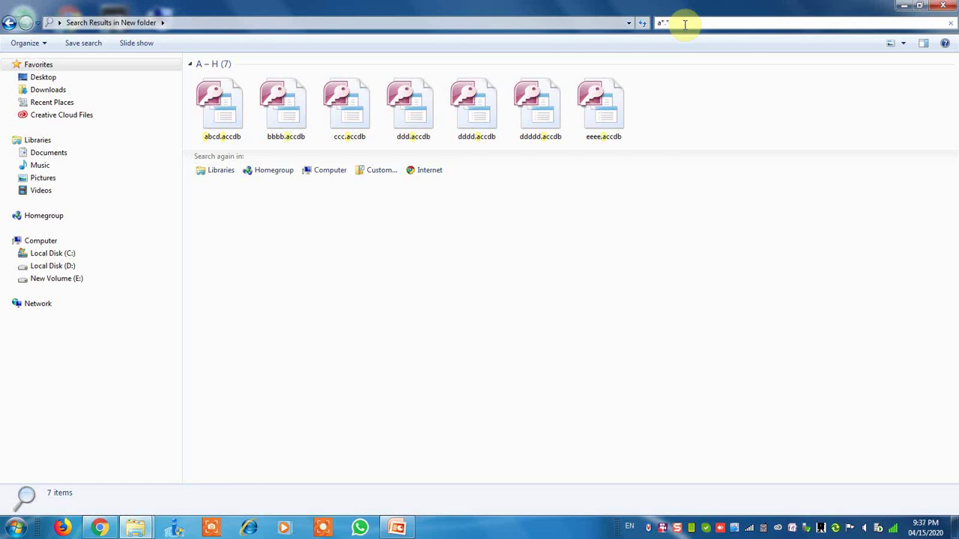
# Restrict the search to the database extension with a*.accdb, and repeat it for names starting with d using d*.accdb.
pyautogui.click(685, 24)
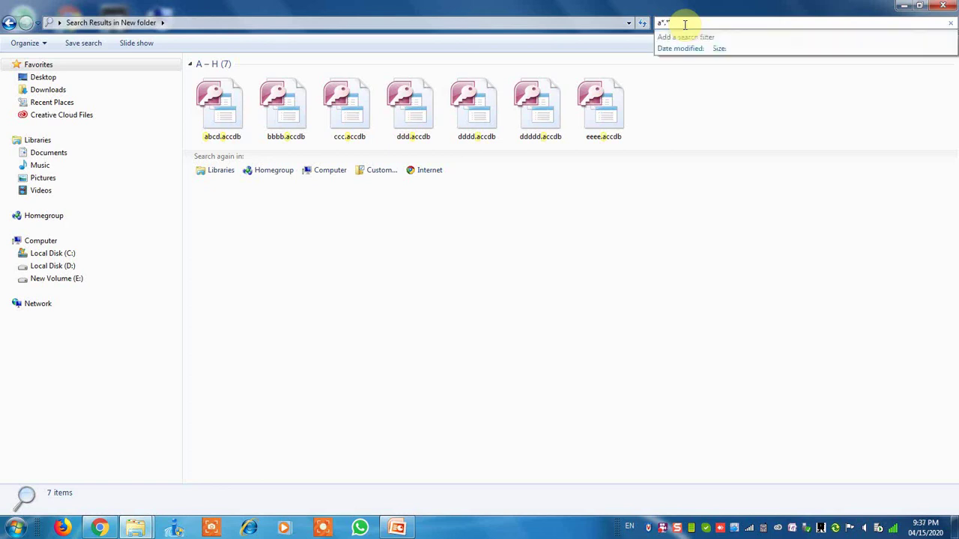
pyautogui.press('BackSpace')
pyautogui.write('b')
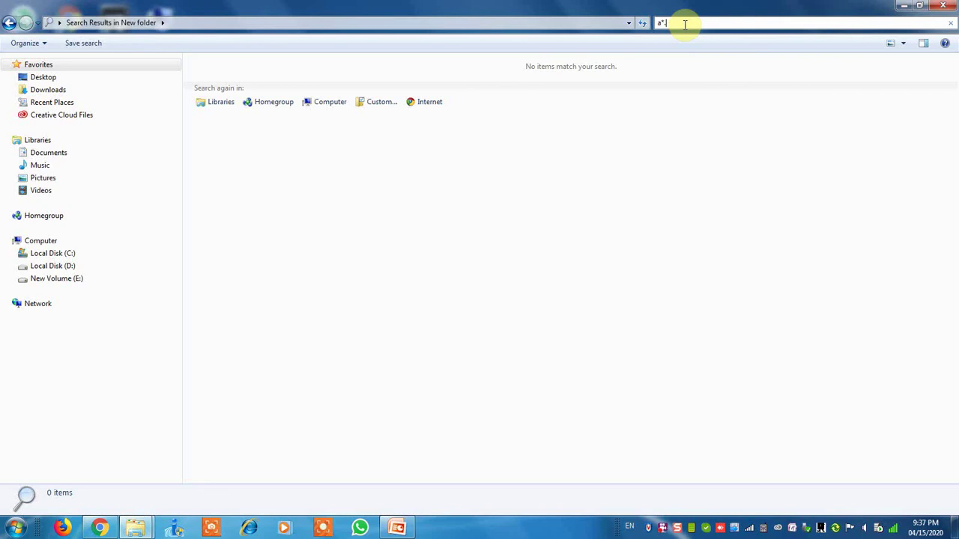
pyautogui.write('s')
pyautogui.write('ccdb')
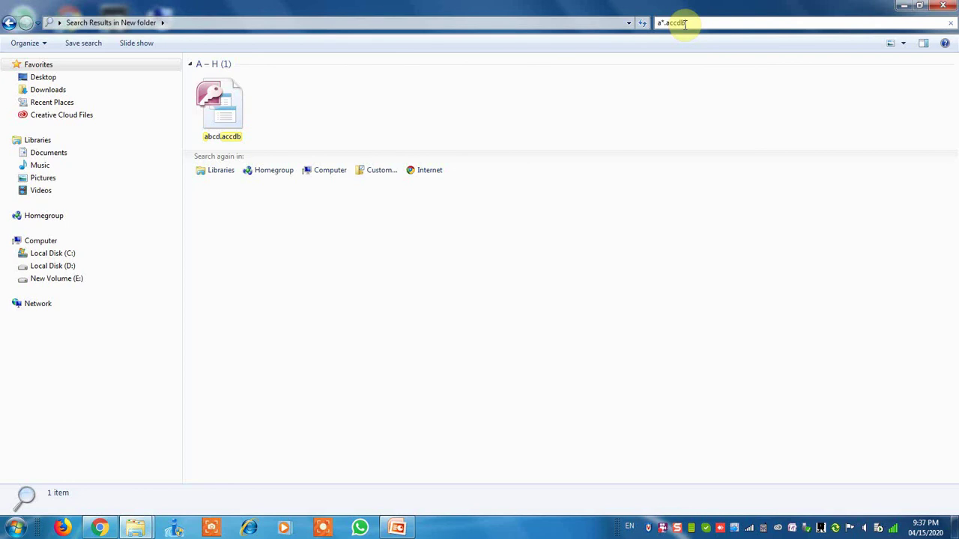
pyautogui.click(684, 23)
pyautogui.write('d')
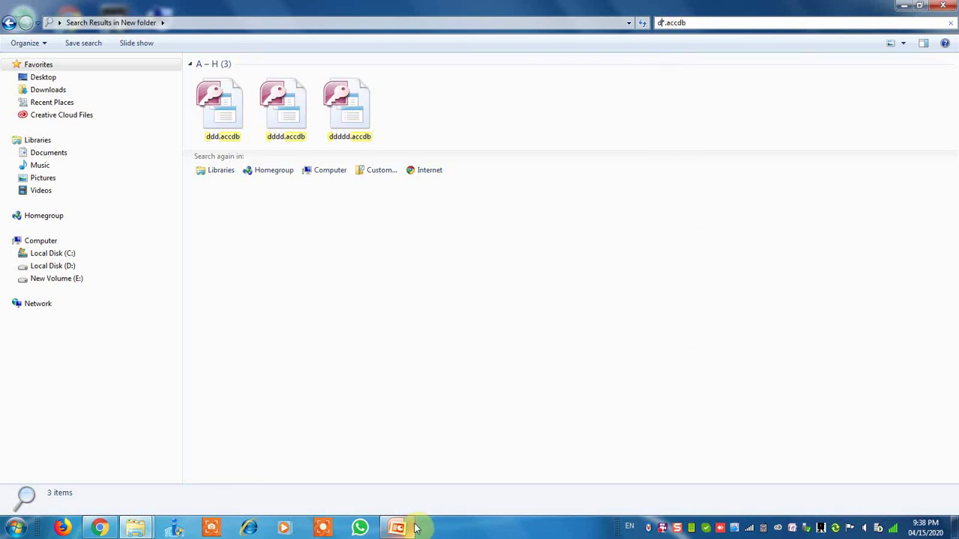
# Switch to the 6 Computer.pptx presentation in PowerPoint and view slide 14 on wildcards and slide 15 on file formats.
pyautogui.moveTo(417, 529)
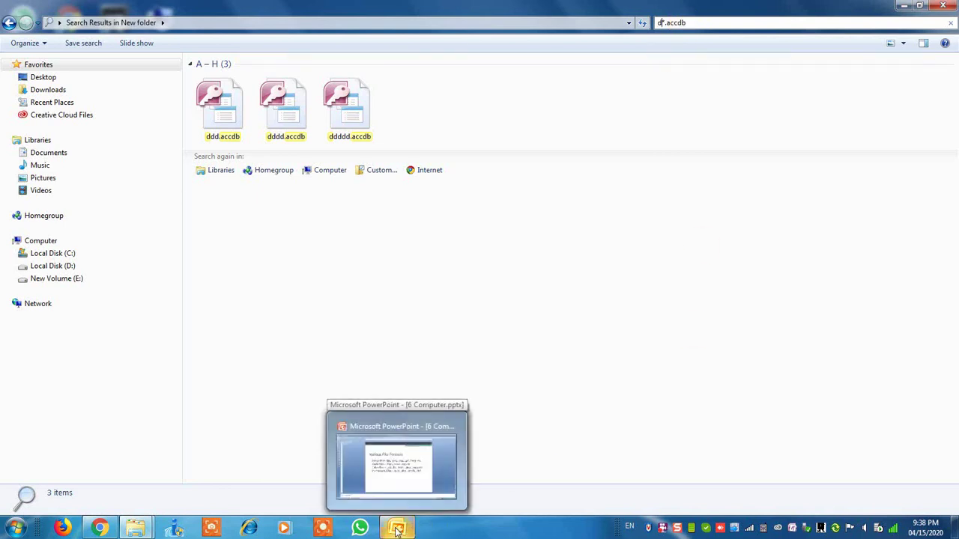
pyautogui.click(397, 529)
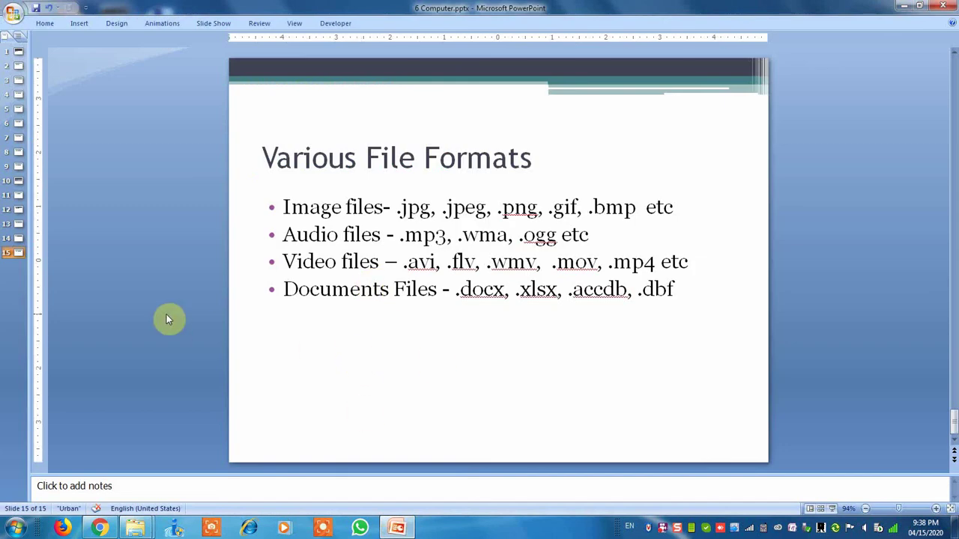
pyautogui.click(18, 238)
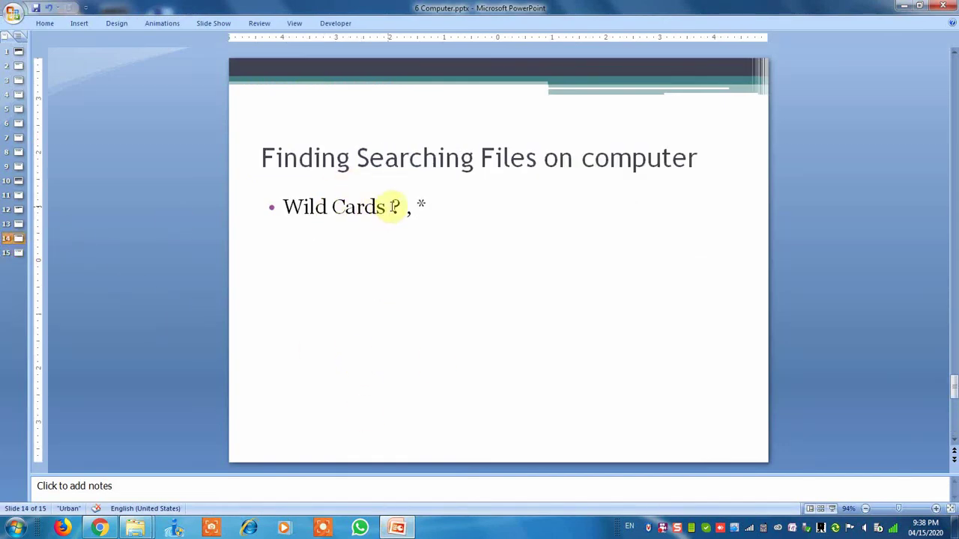
pyautogui.click(19, 252)
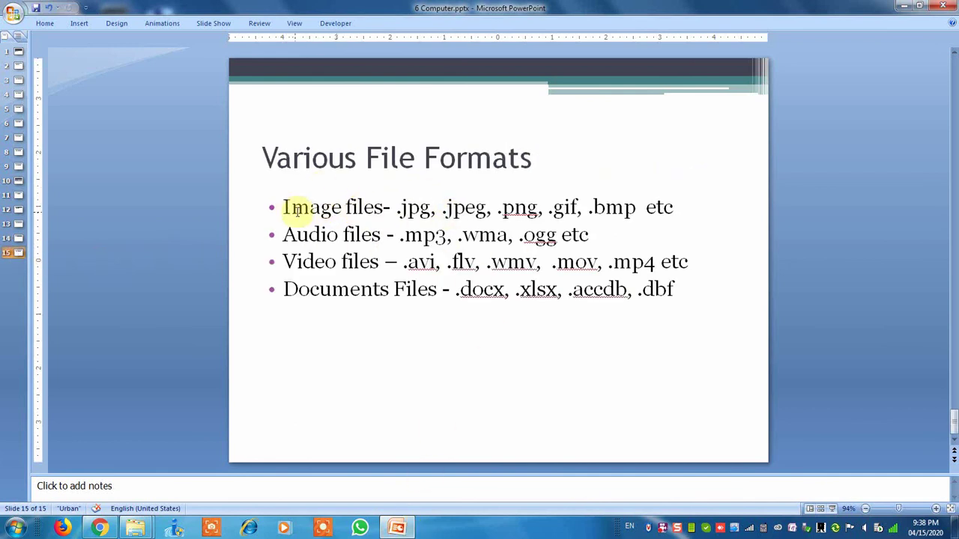
# Return to Windows Explorer, examine the file type in the properties of ddddd.accdb, and close the search results window.
pyautogui.click(401, 527)
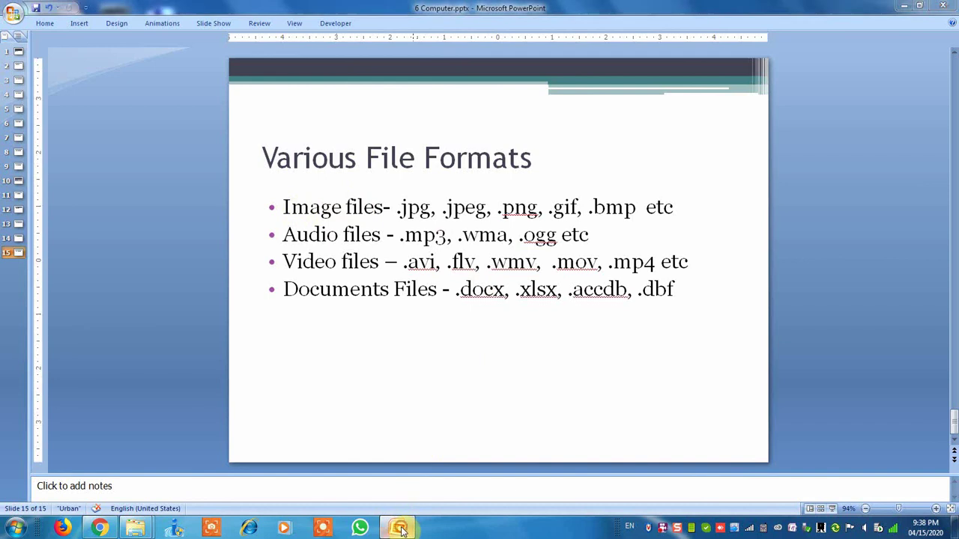
pyautogui.click(358, 106)
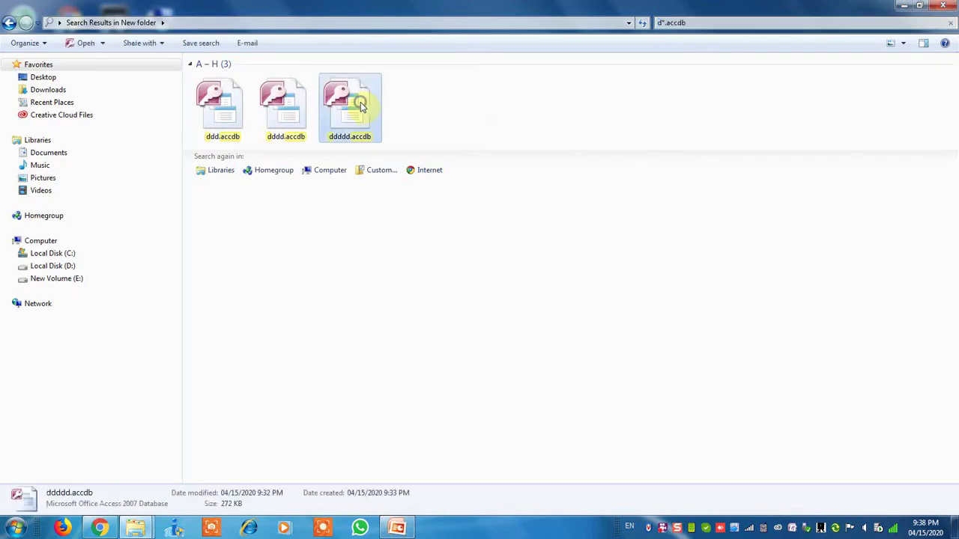
pyautogui.rightClick(361, 104)
pyautogui.click(397, 385)
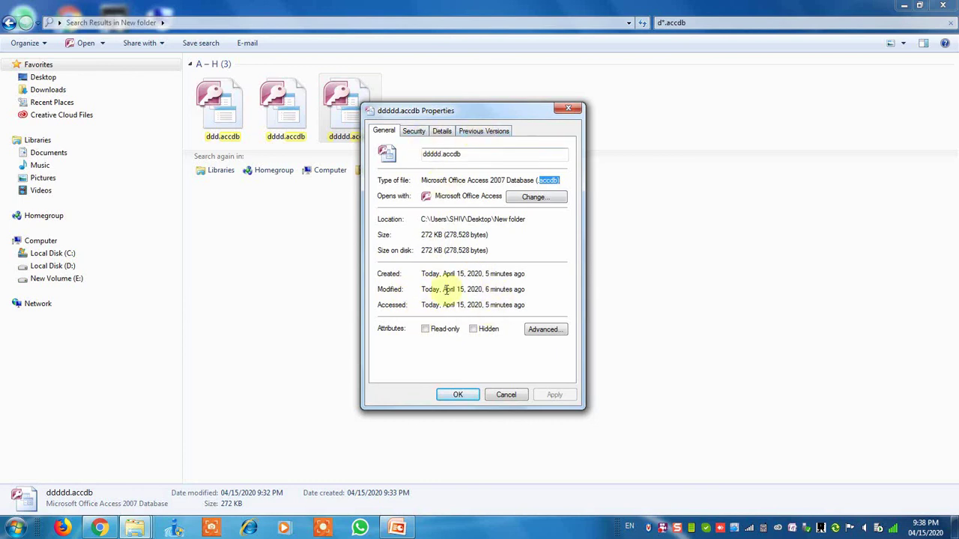
pyautogui.click(567, 108)
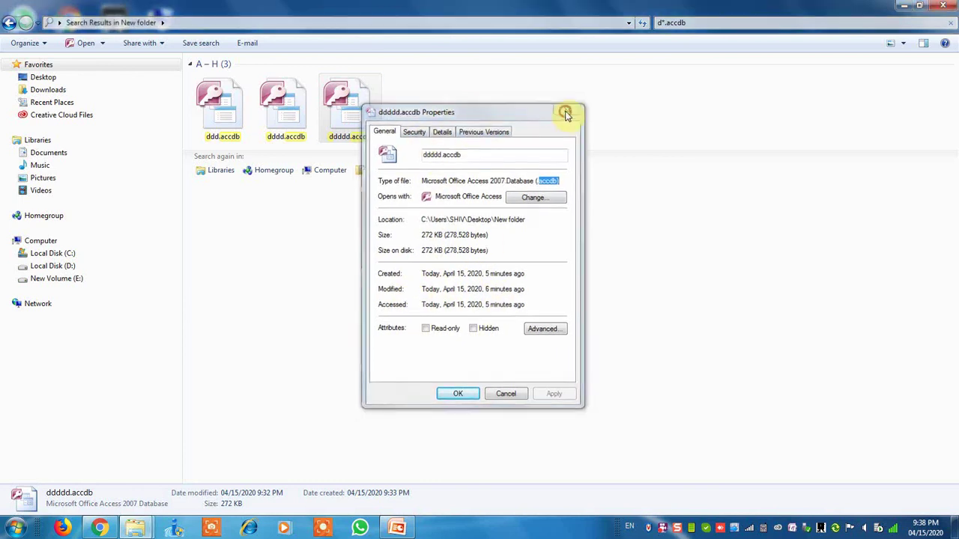
pyautogui.click(943, 6)
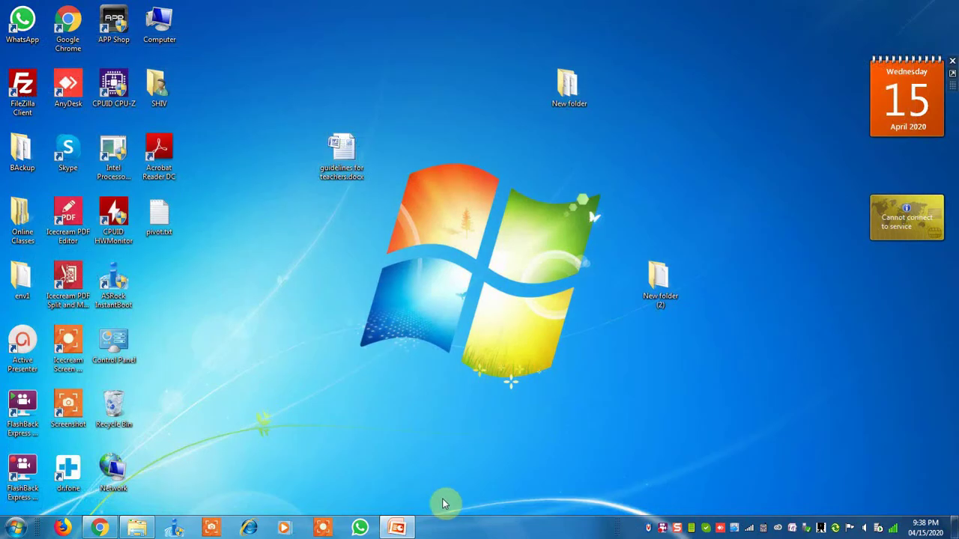
# Switch back to PowerPoint and review the file management slides from slide 10 to slide 14.
pyautogui.click(400, 527)
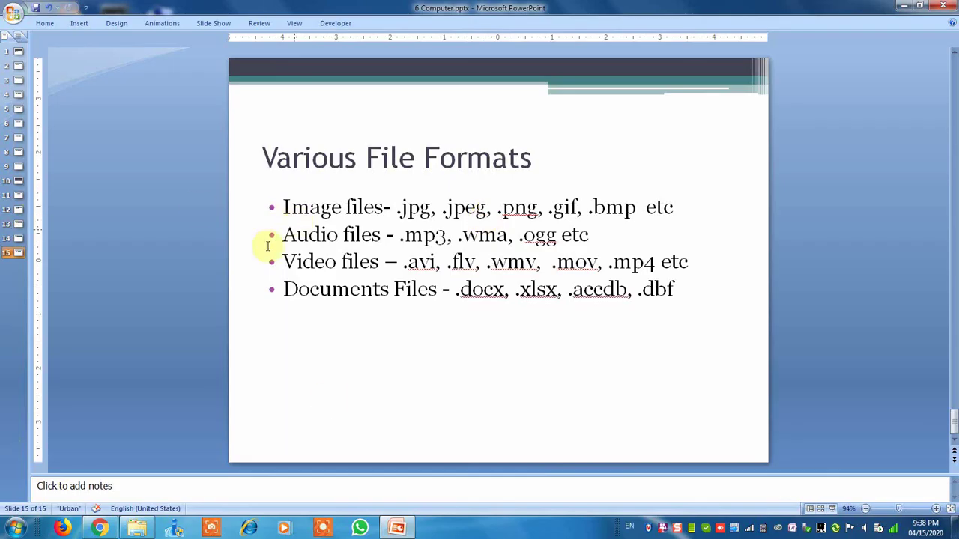
pyautogui.scroll(5, 78, 237)
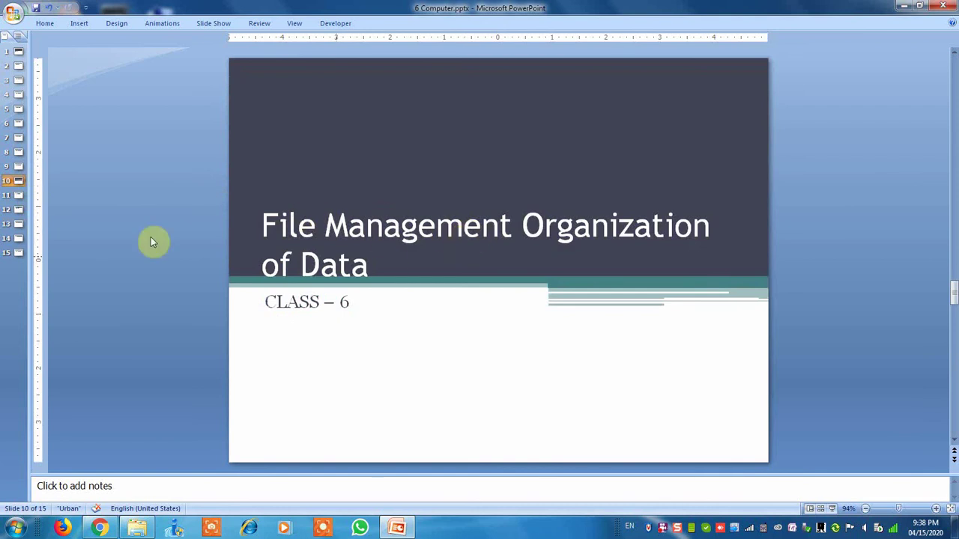
pyautogui.click(23, 196)
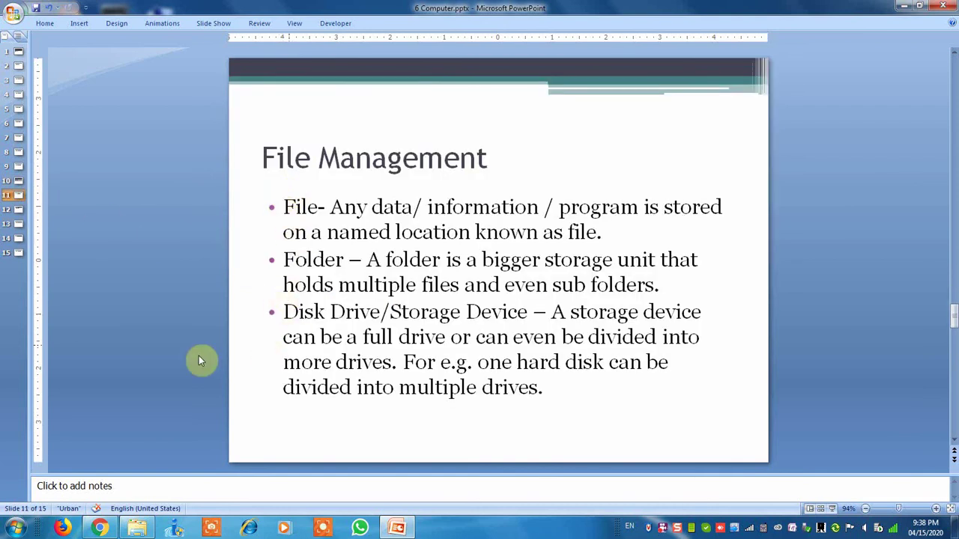
pyautogui.click(15, 209)
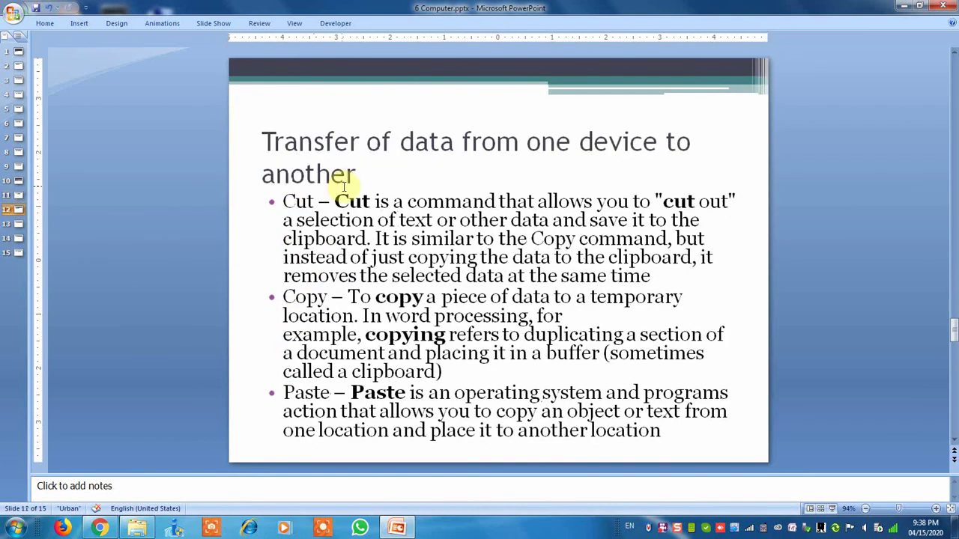
pyautogui.click(16, 225)
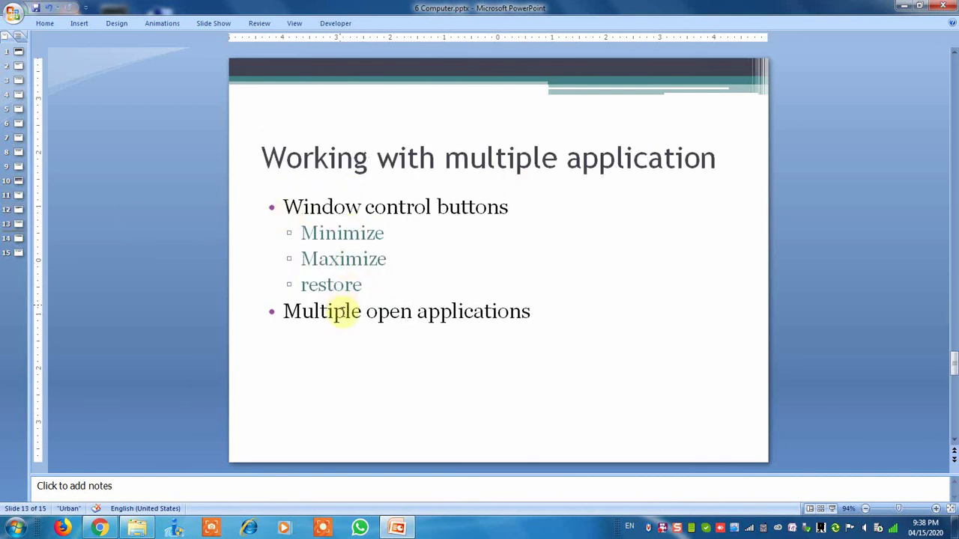
pyautogui.click(18, 239)
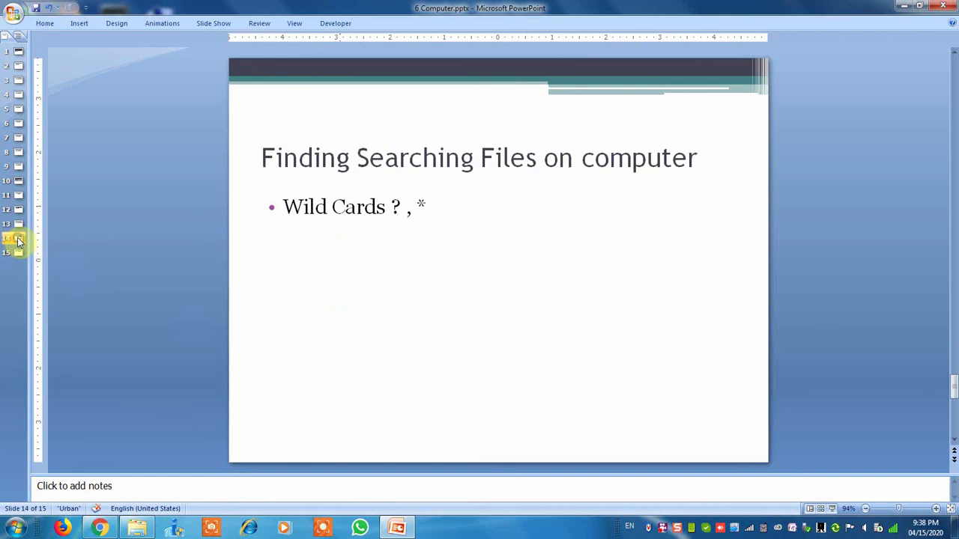